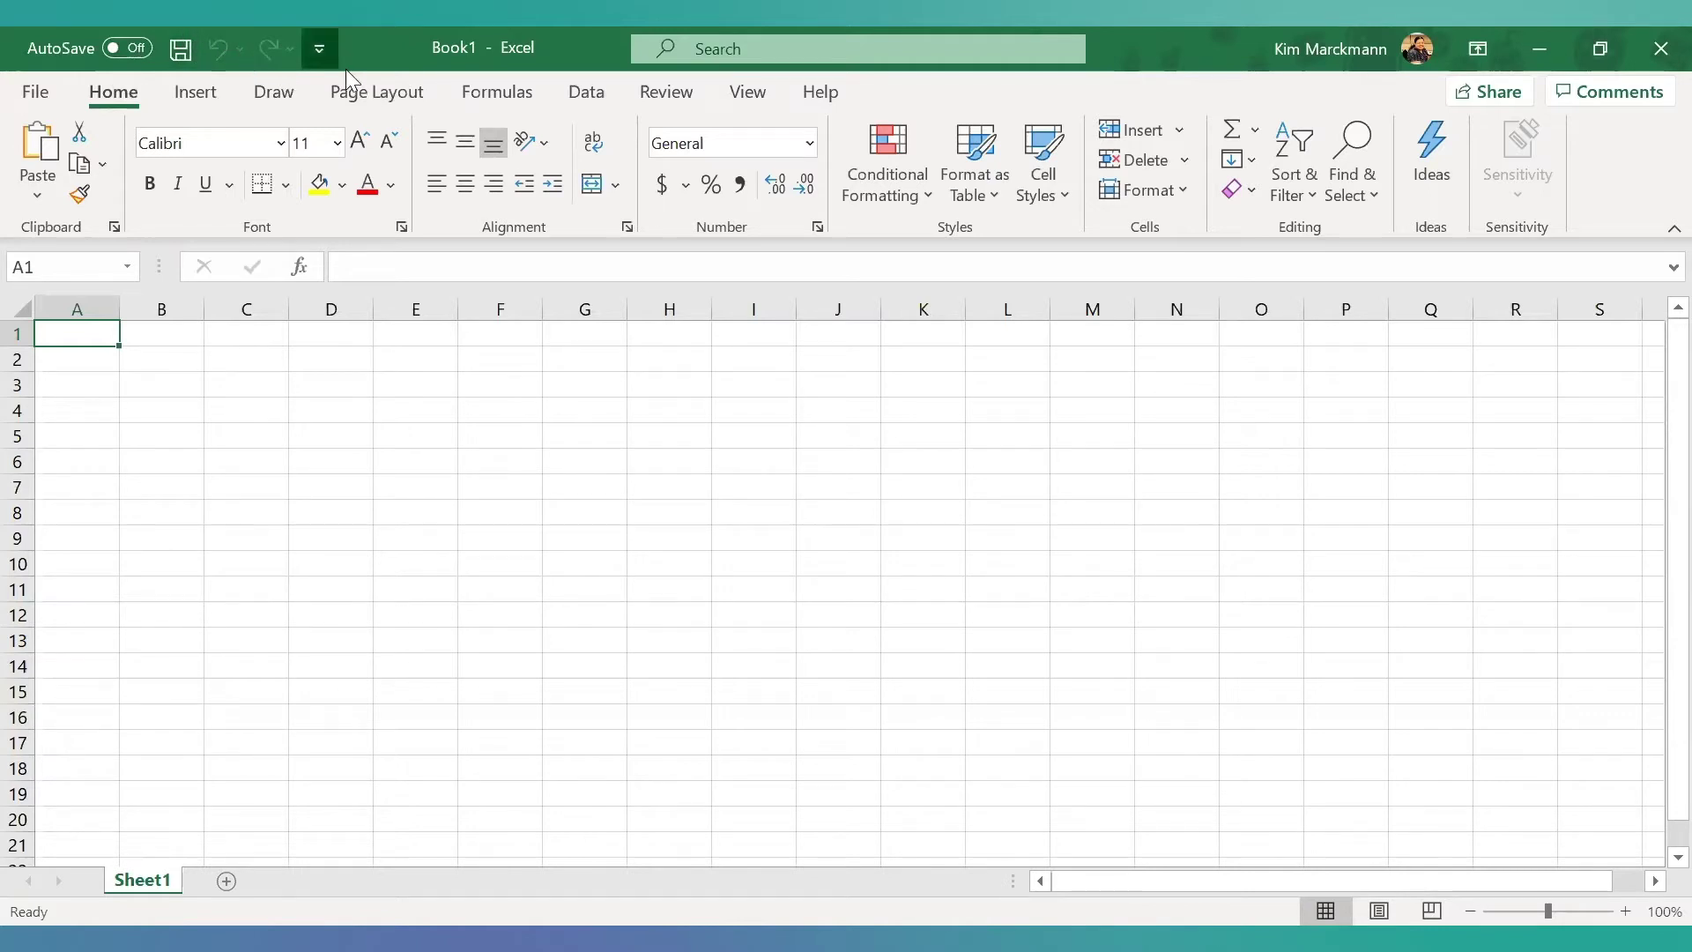
Look through the Quick Access Toolbar customization choices and the available insert commands, and return to the Home commands.
click(319, 49)
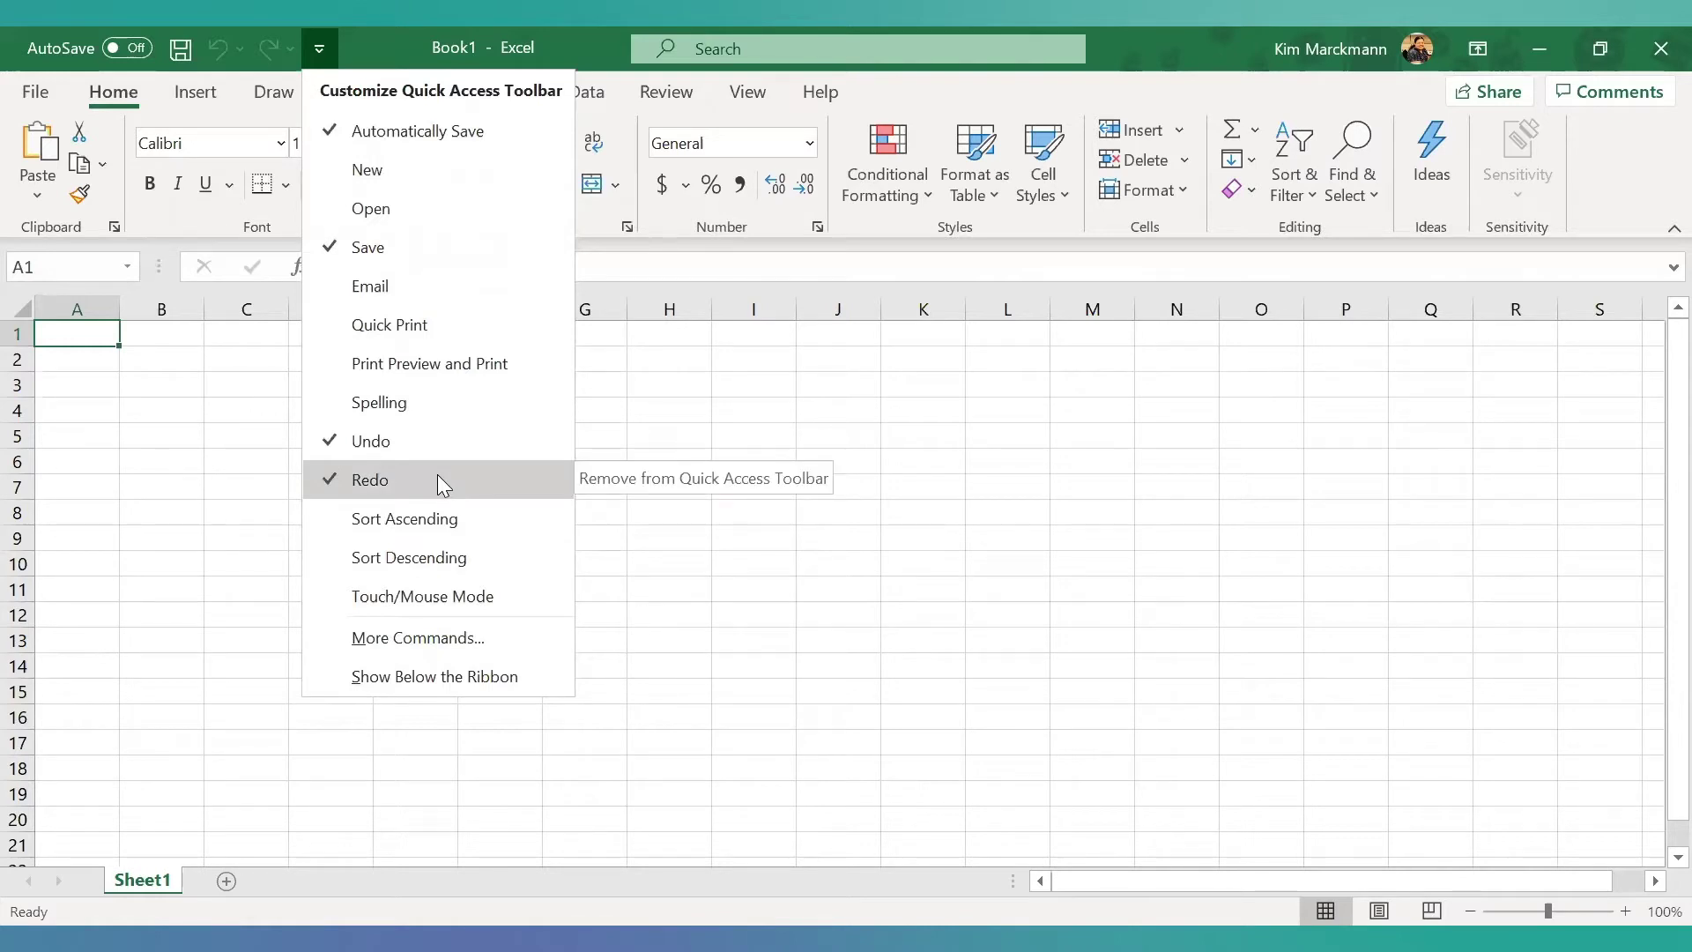
click(91, 331)
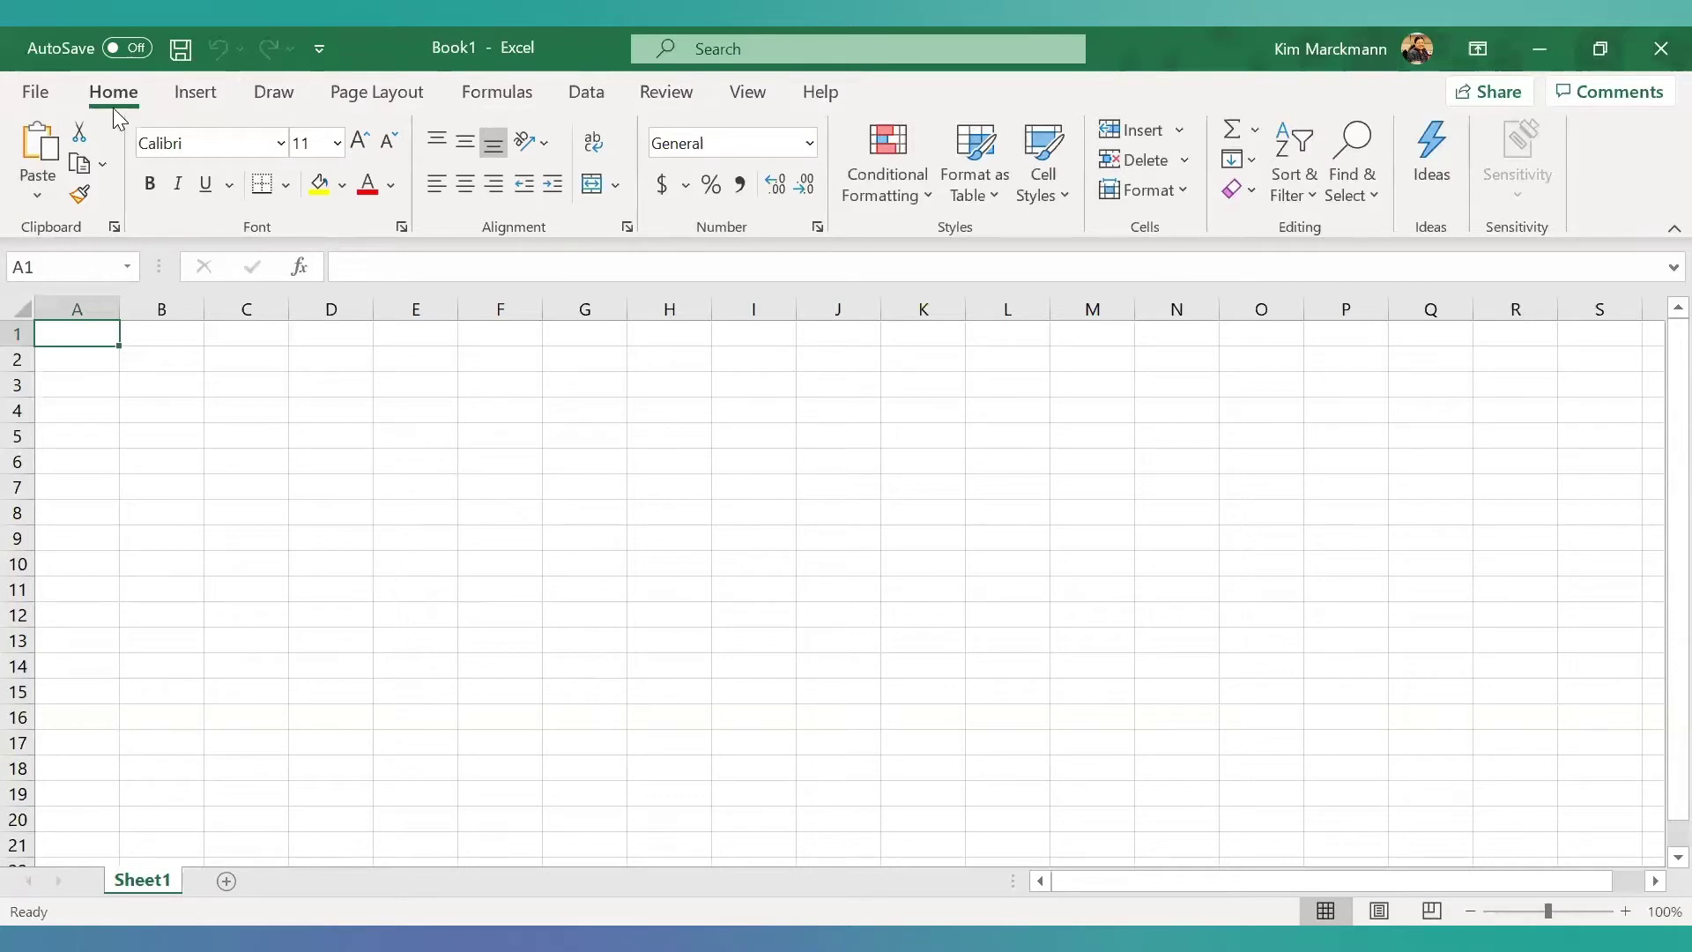
click(189, 96)
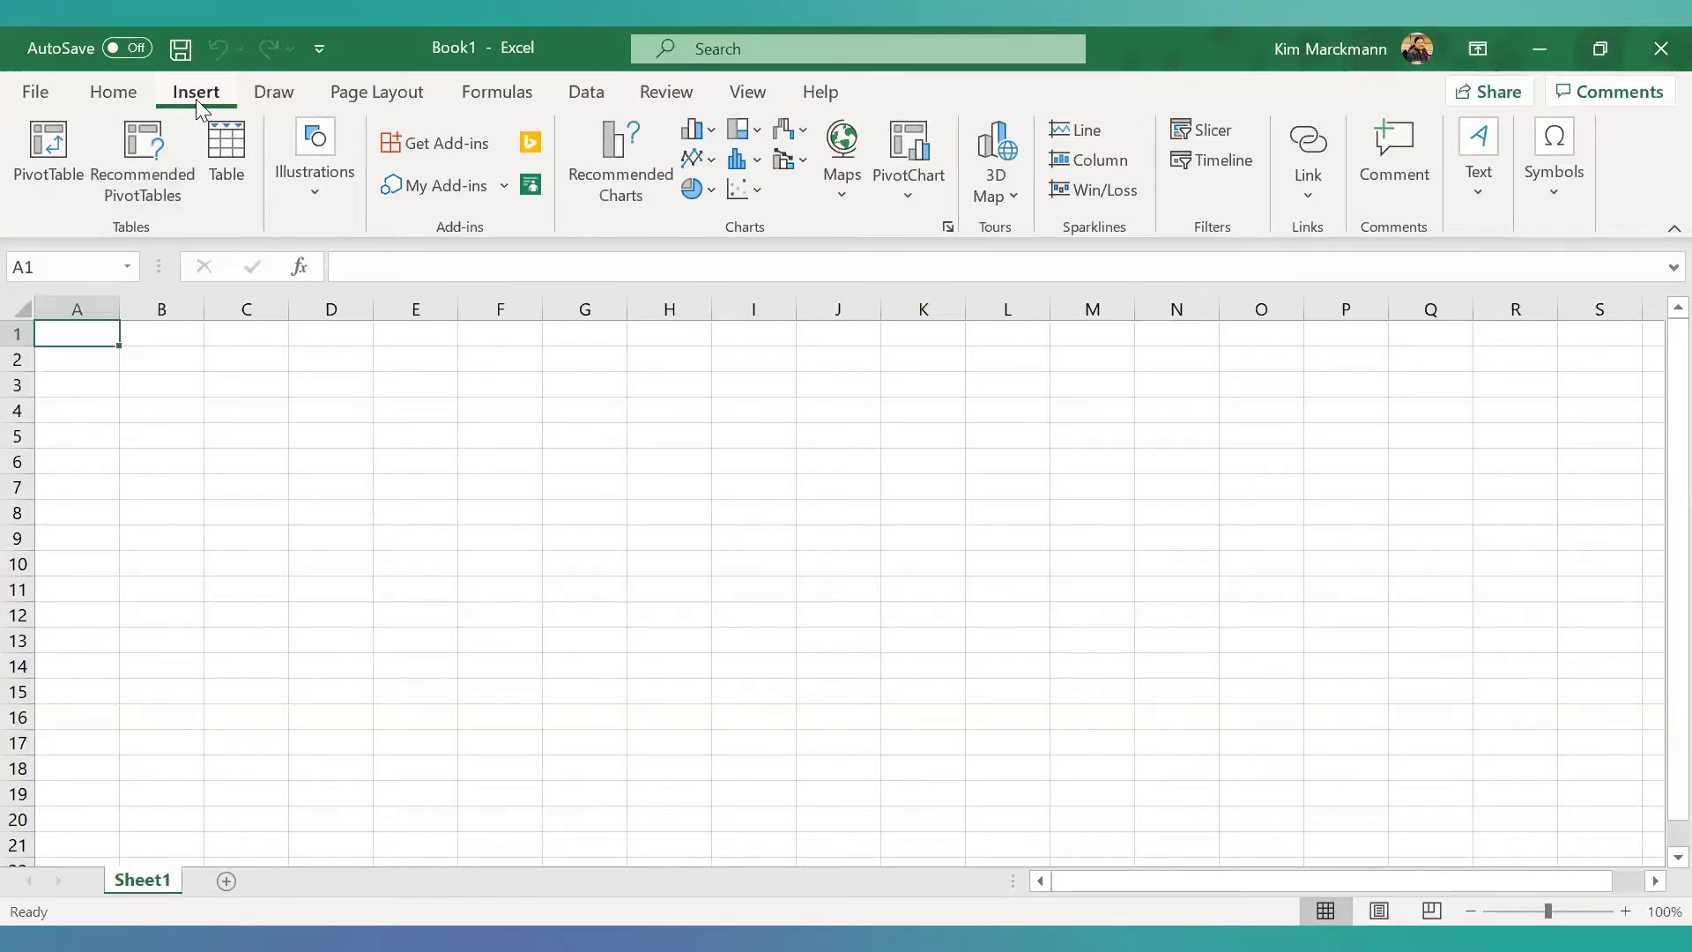
click(123, 92)
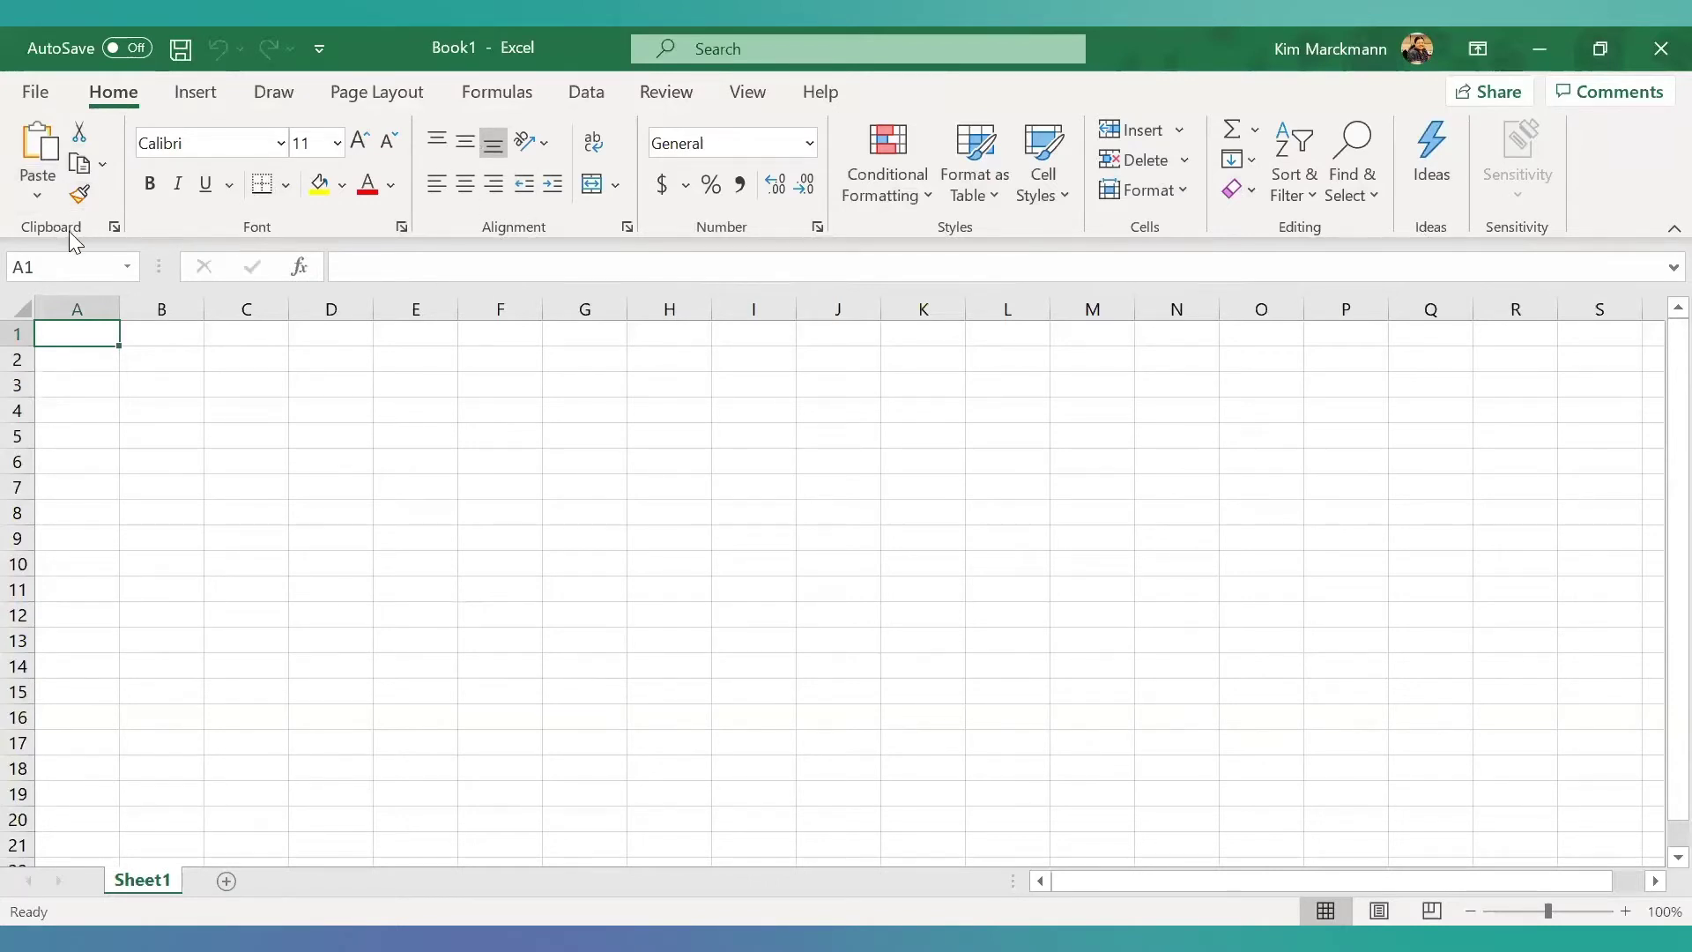
View the detailed font settings and number format categories for cell A1 in Format Cells, without applying any.
click(402, 227)
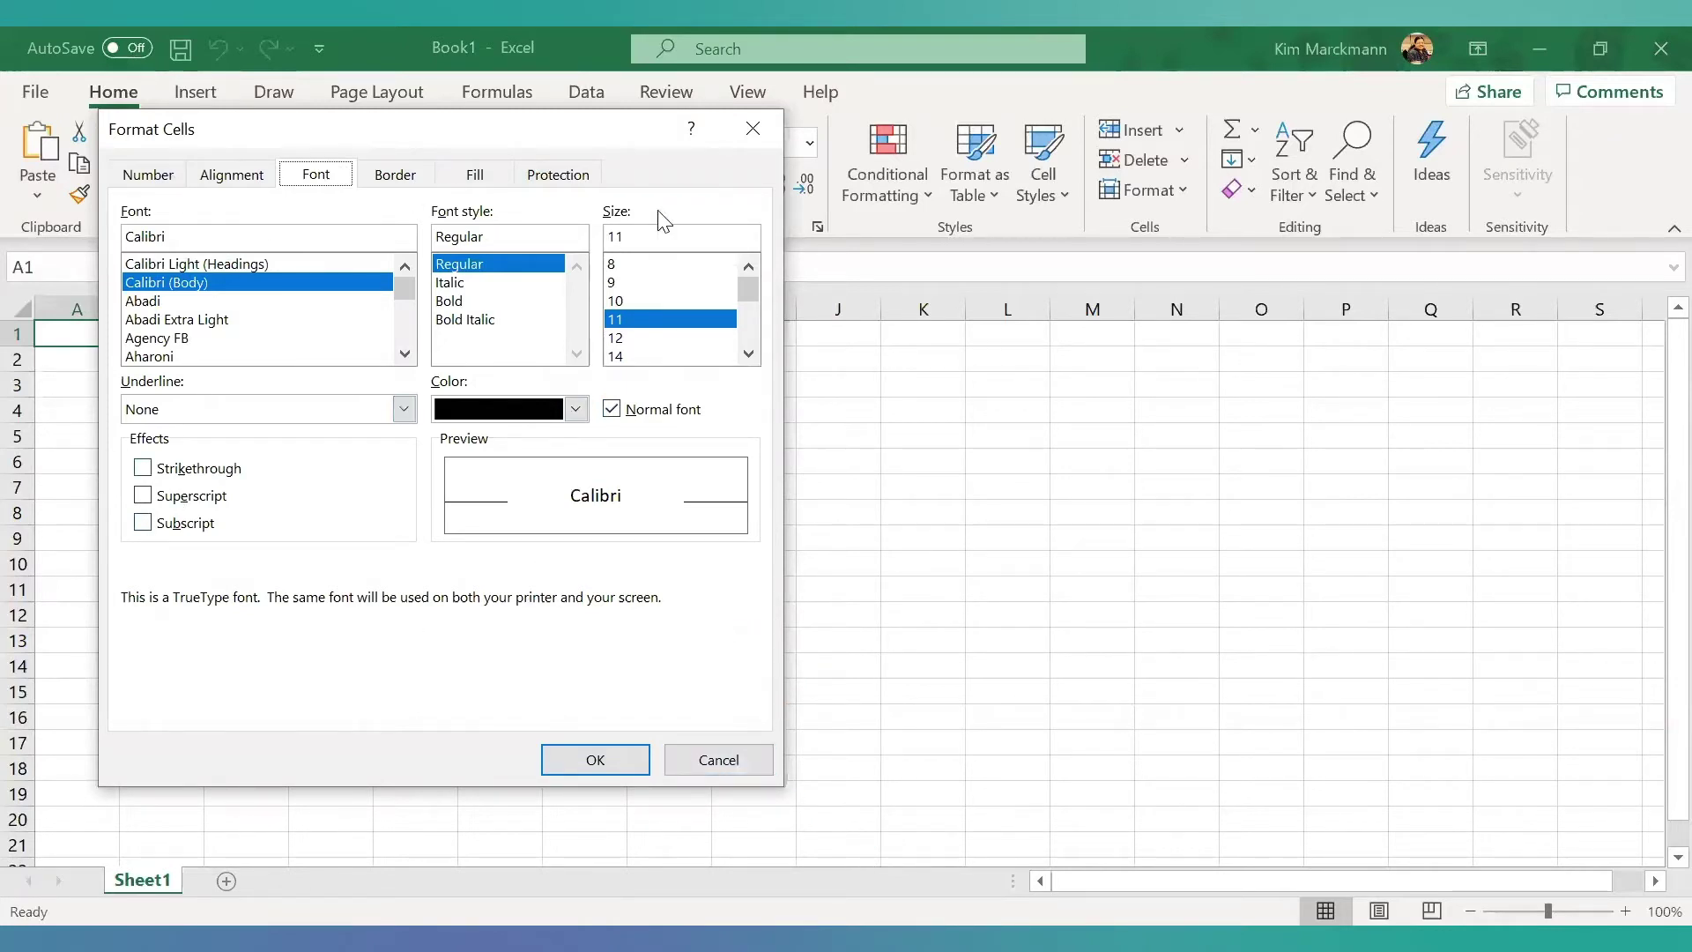
click(748, 134)
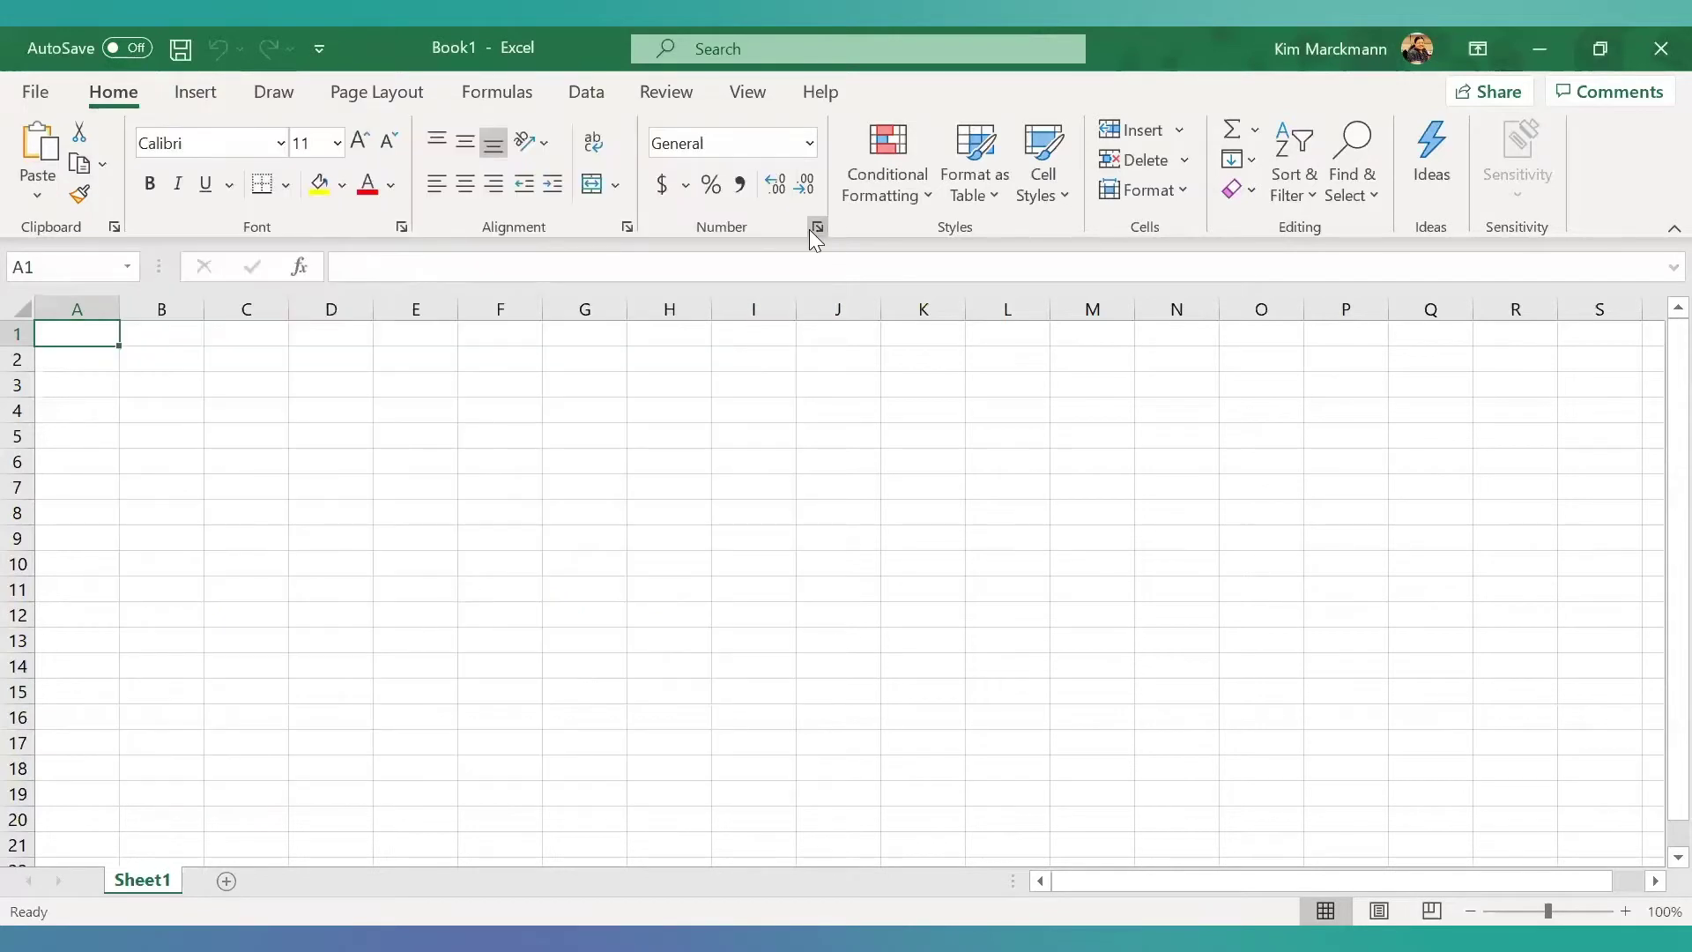
click(815, 230)
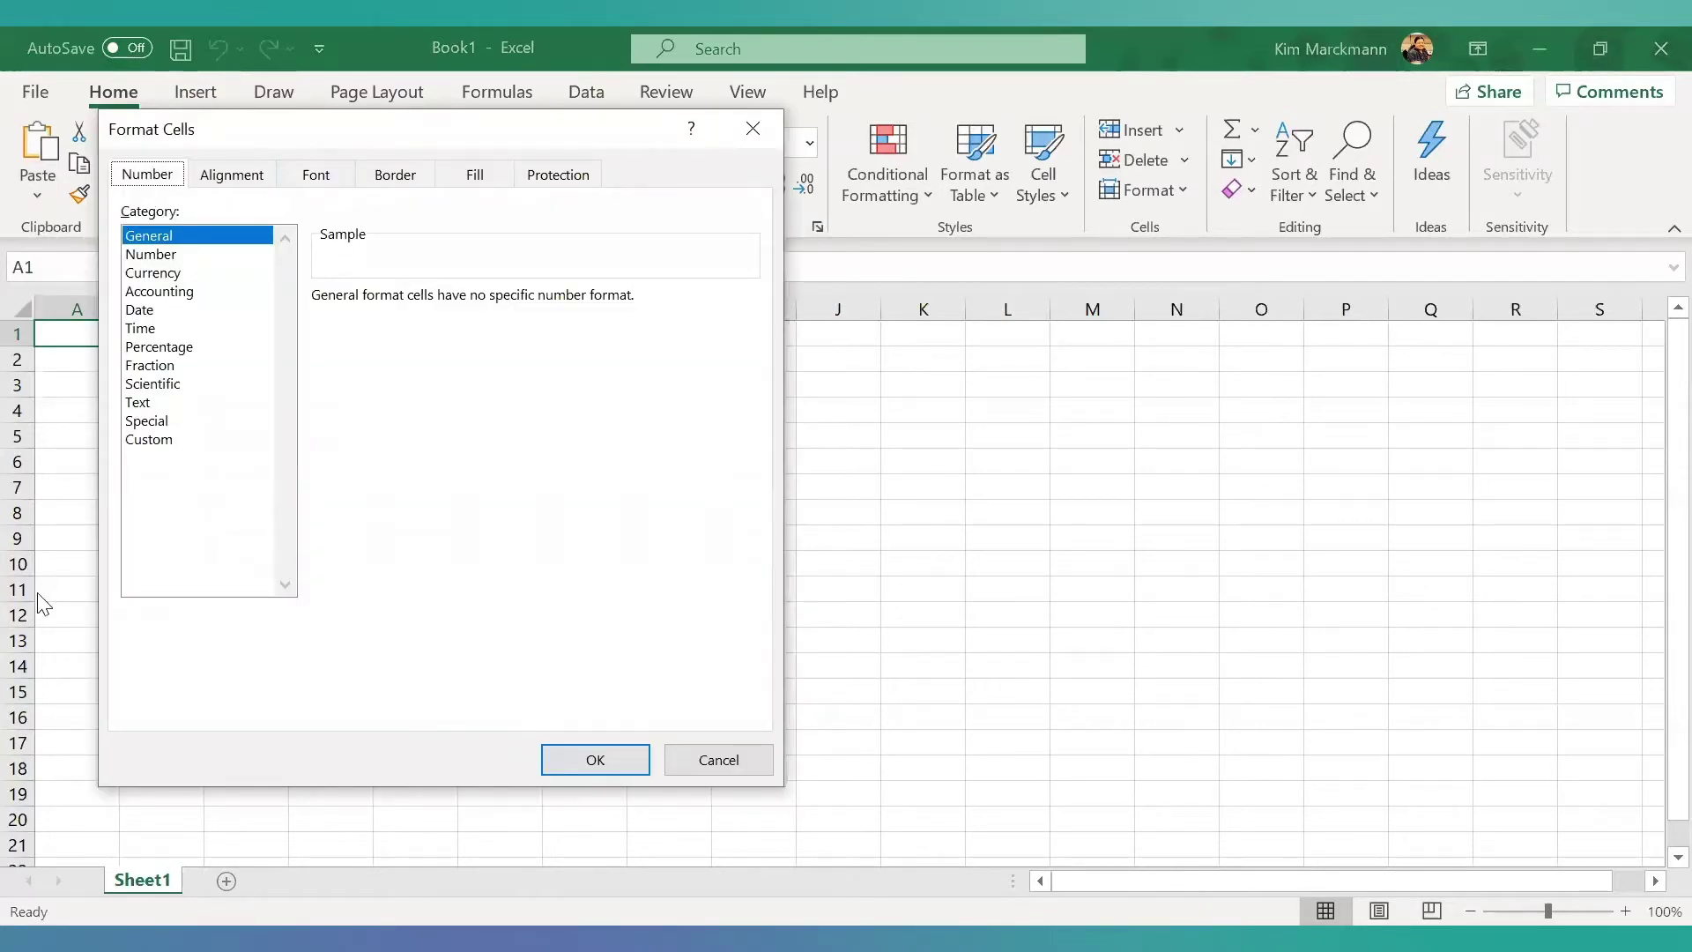
click(760, 136)
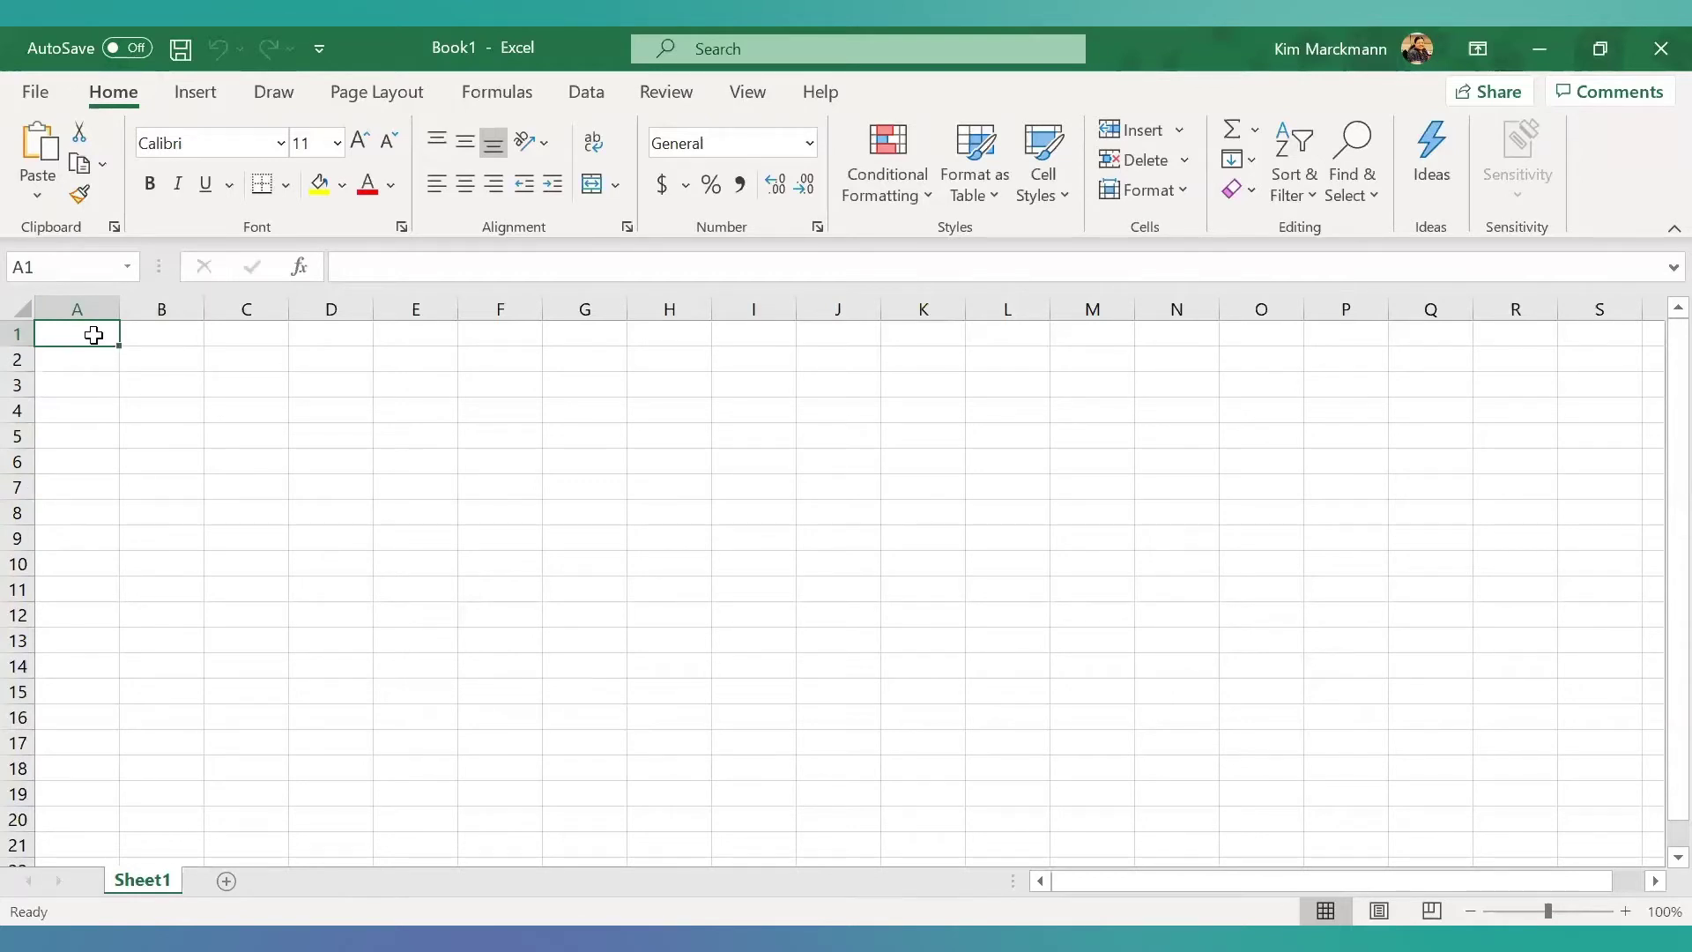
Select cell C3 and set the worksheet zoom to 110%.
click(171, 338)
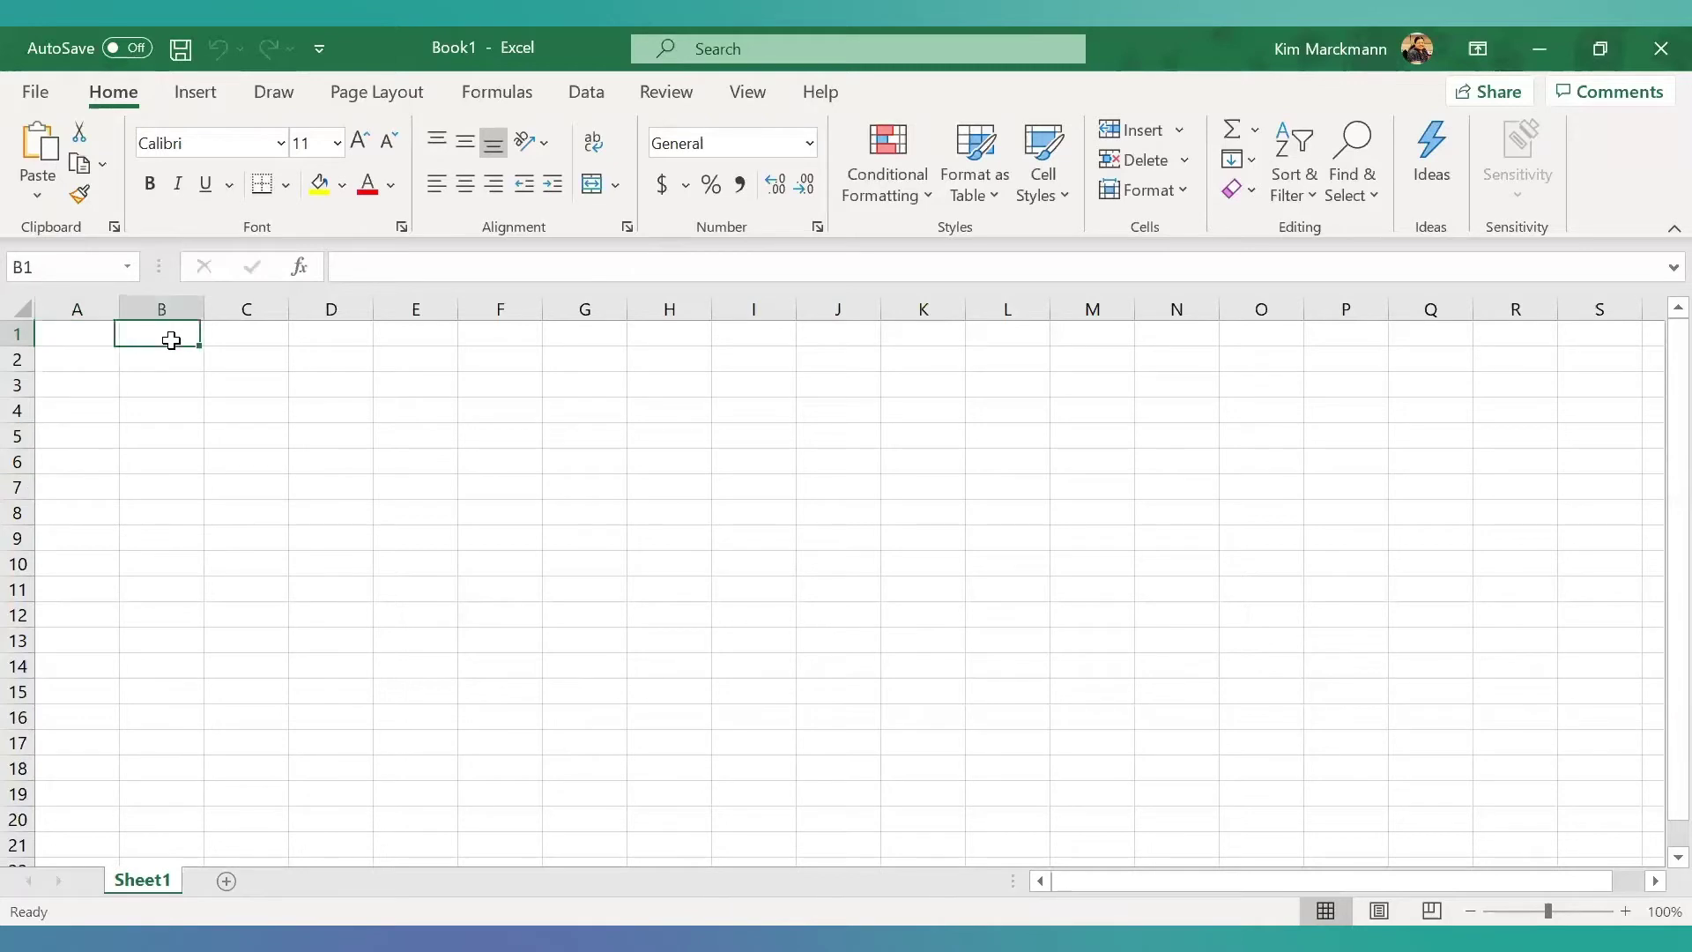
click(240, 390)
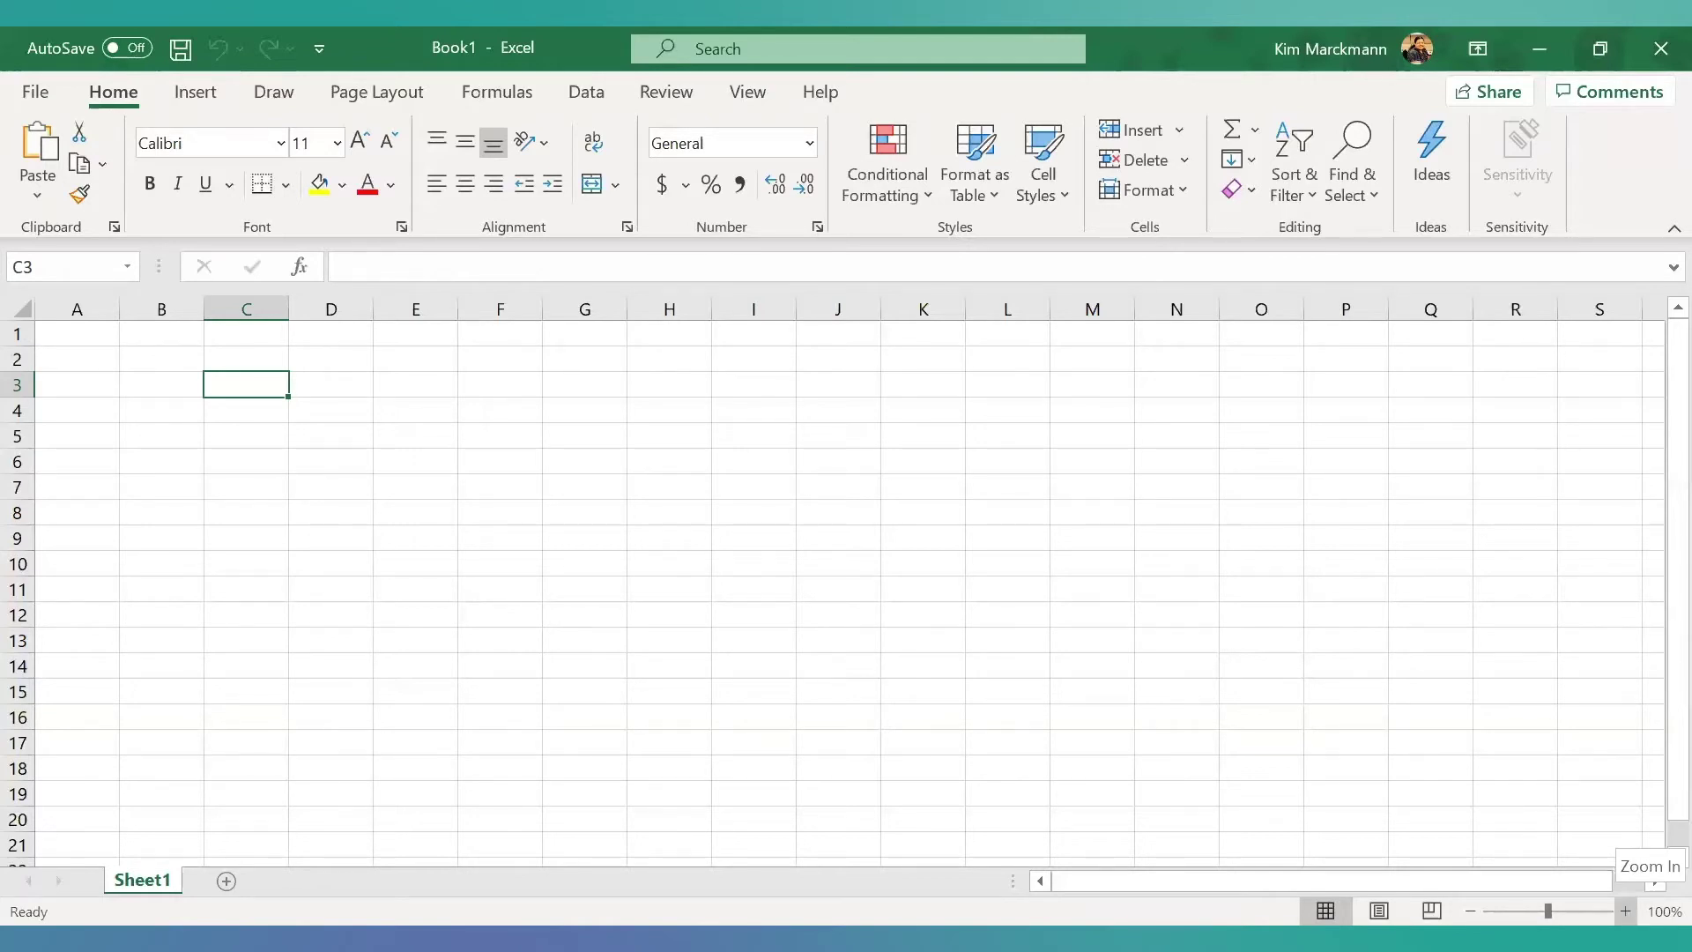
click(1626, 910)
click(1626, 911)
click(1626, 910)
click(1626, 910)
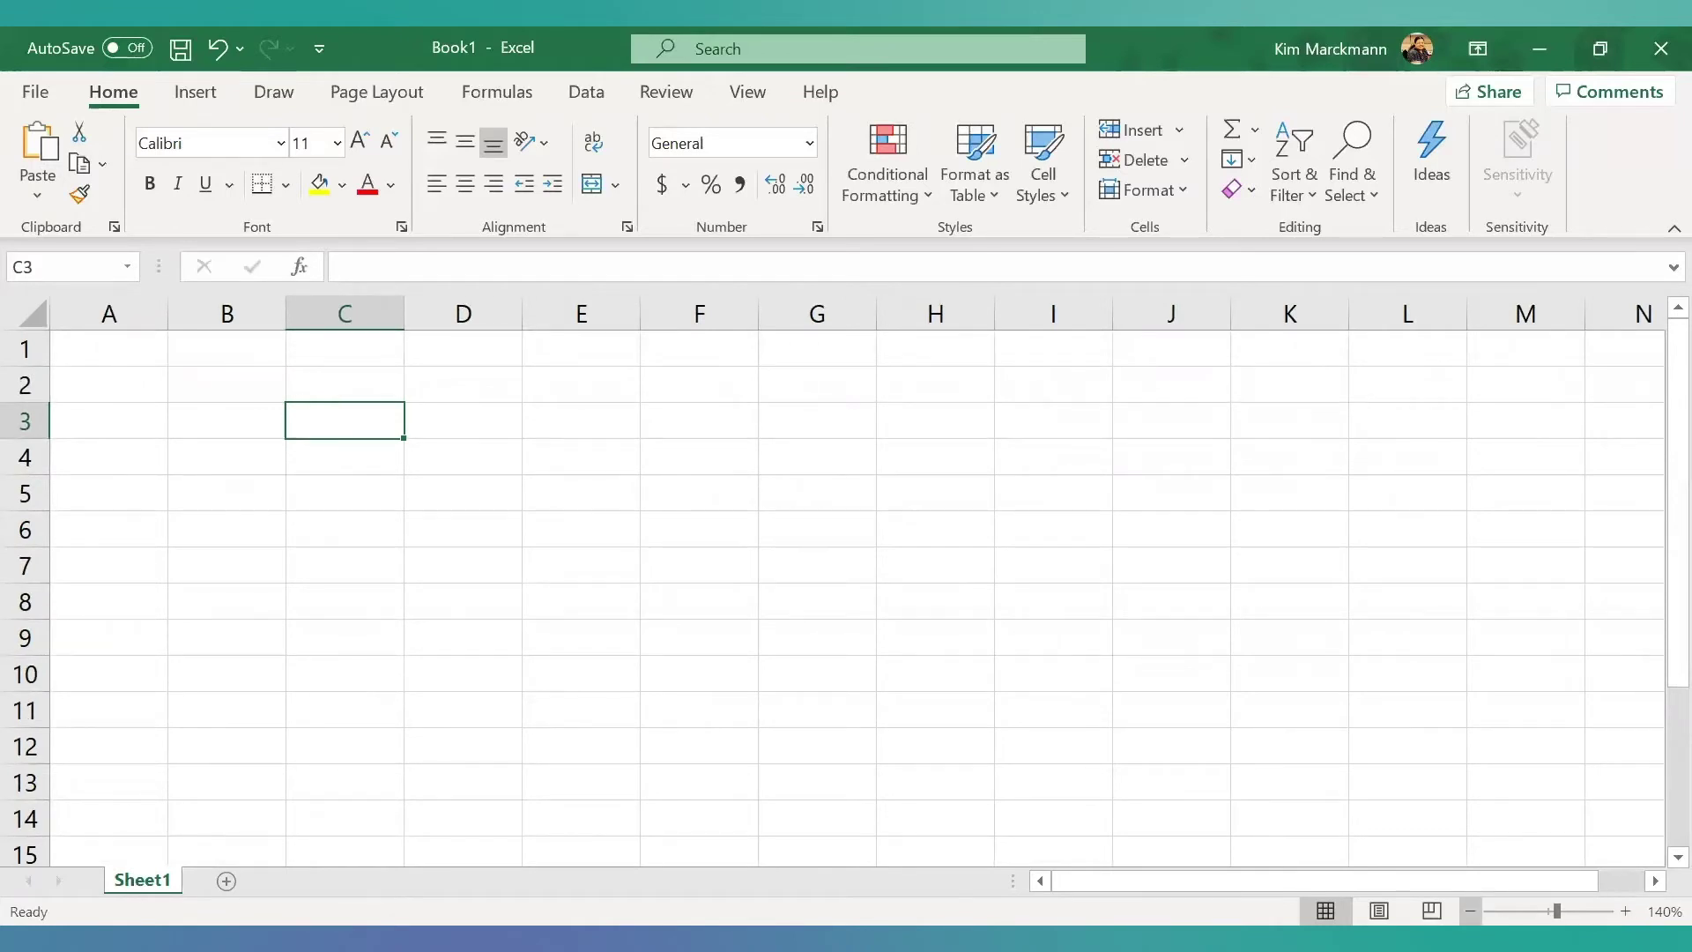
click(1472, 911)
click(1471, 910)
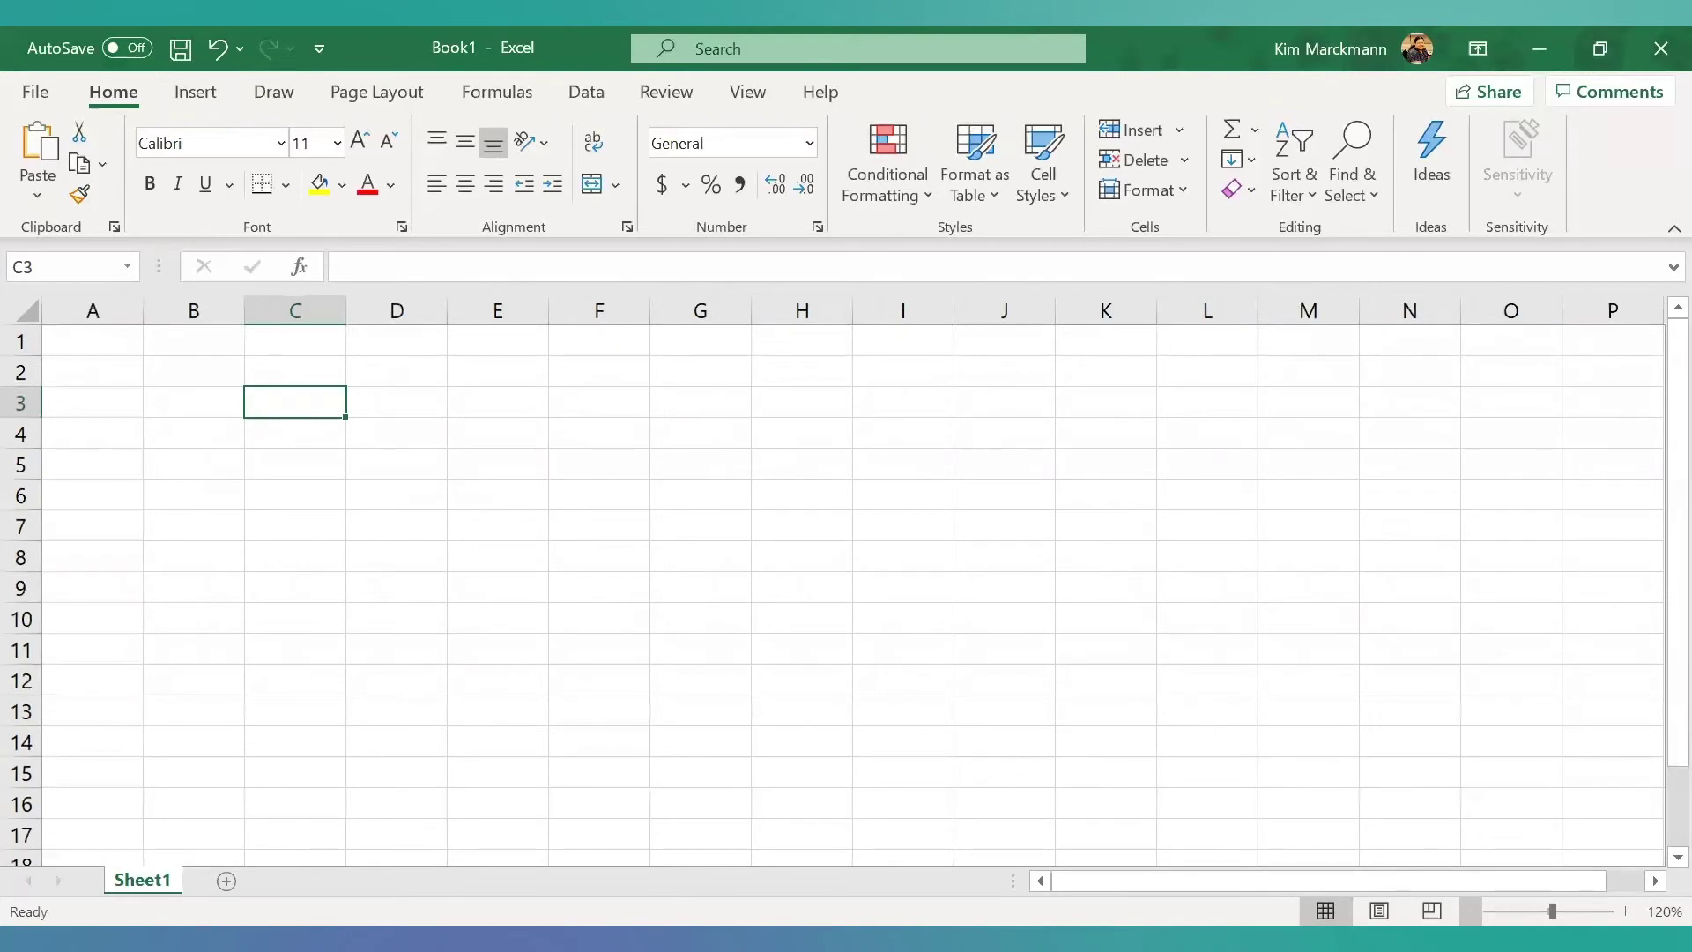
click(1471, 911)
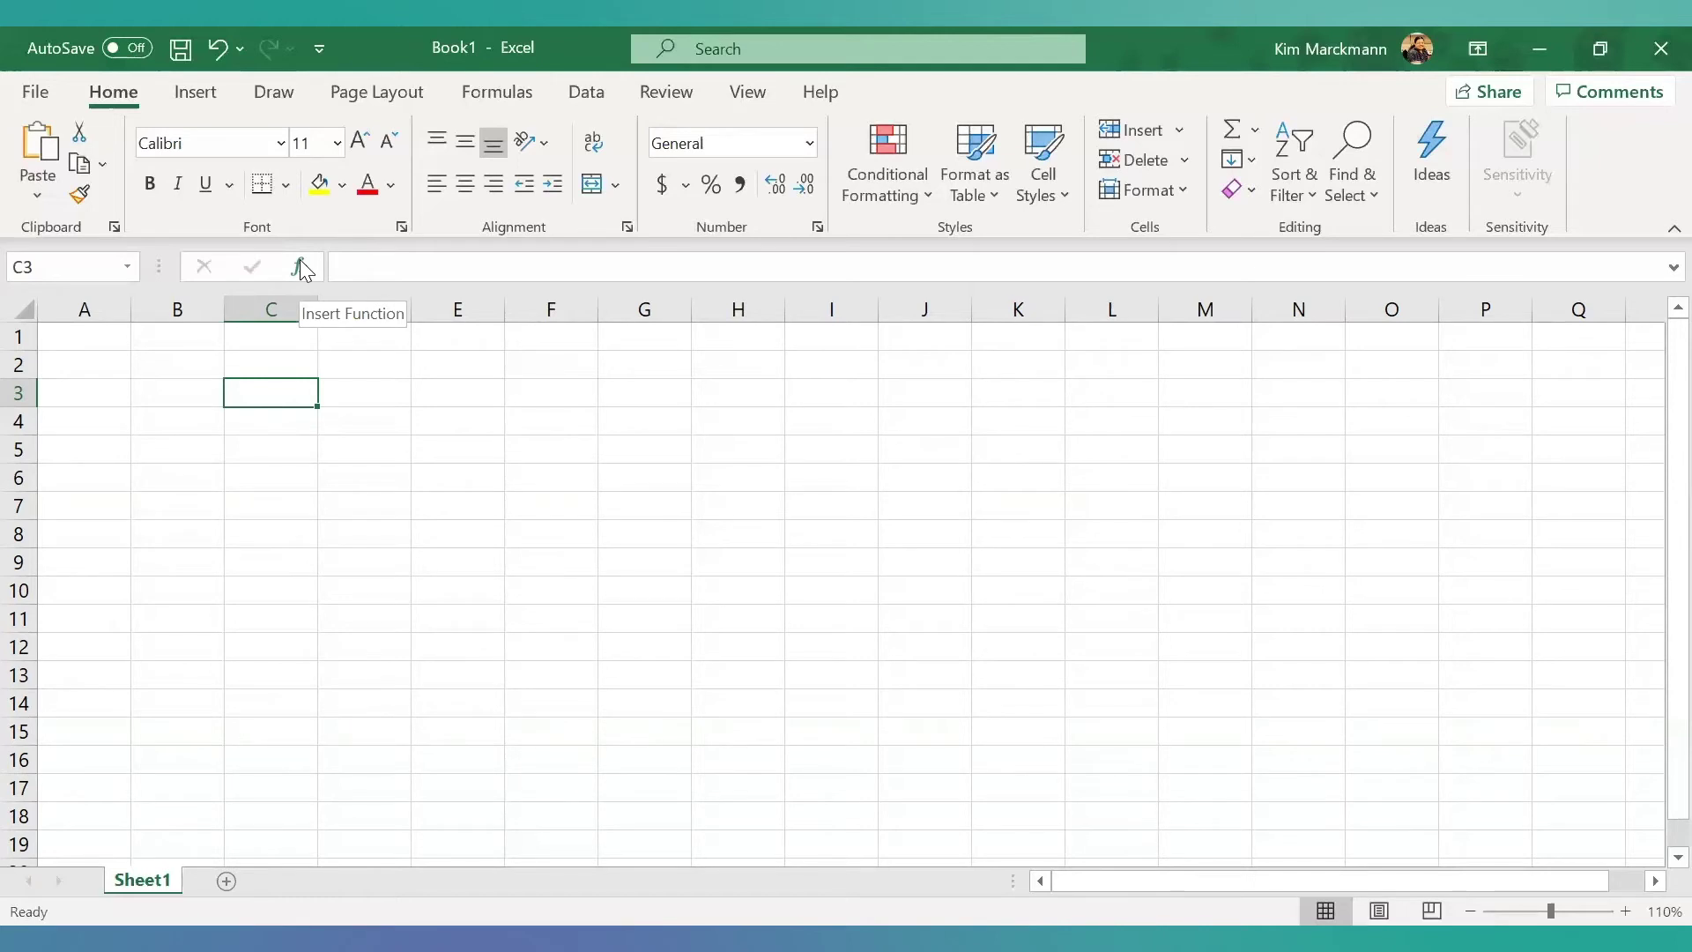
Start saving the workbook as a new file on this PC, with the Desktop as its location.
click(385, 263)
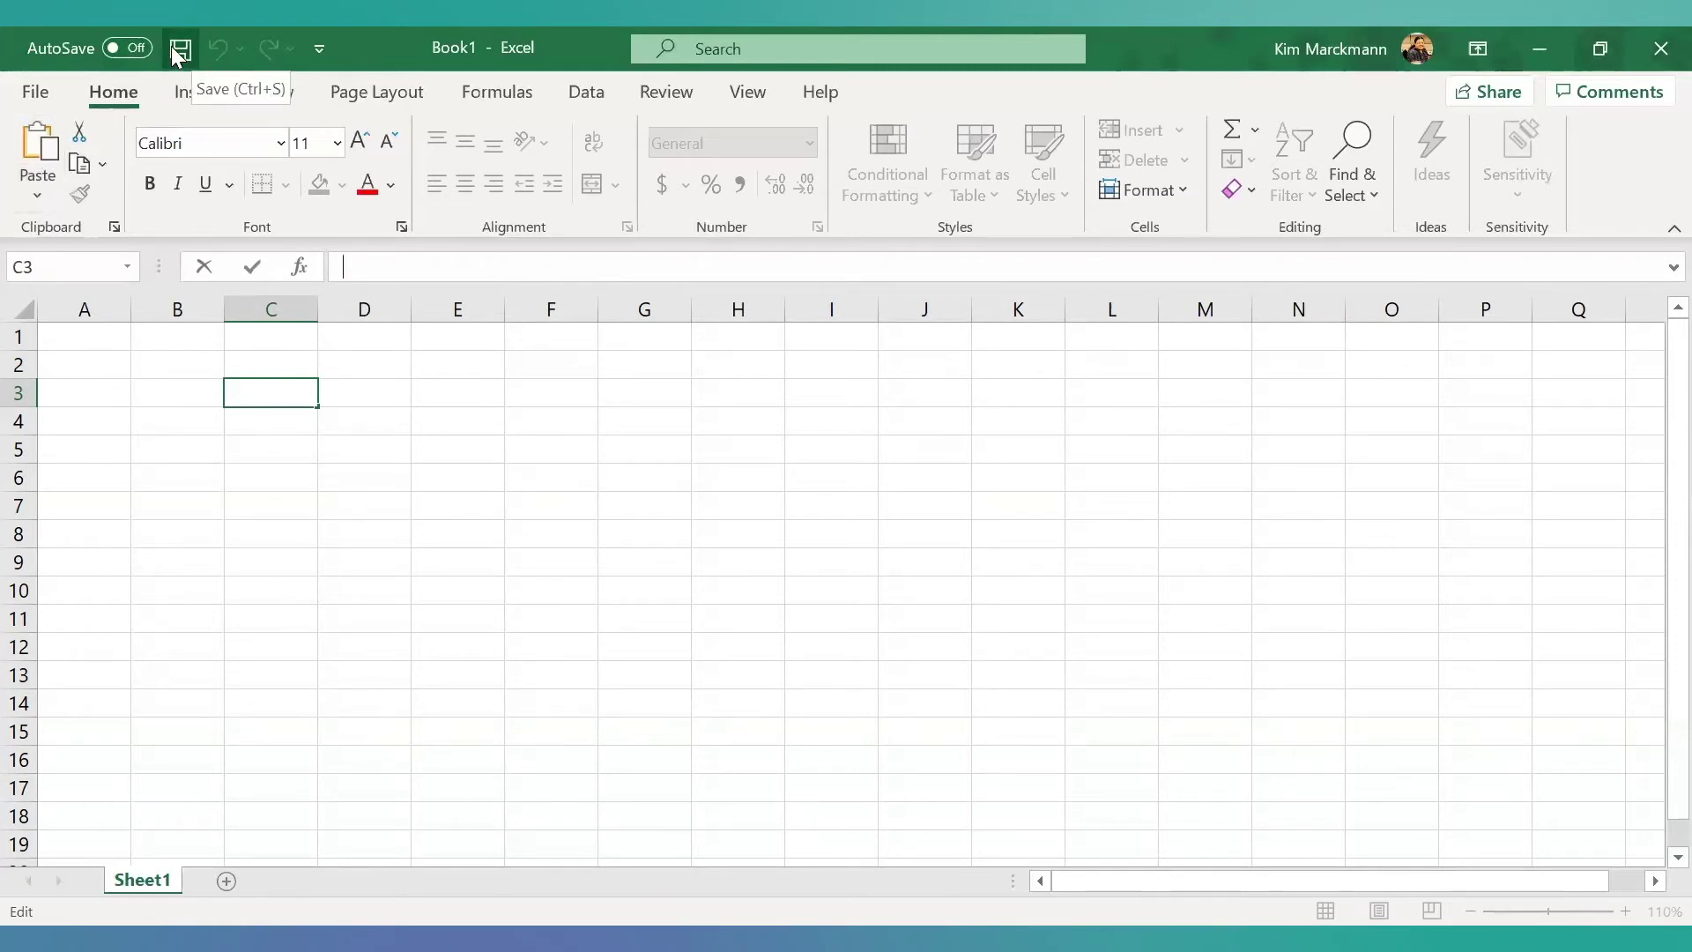
click(45, 89)
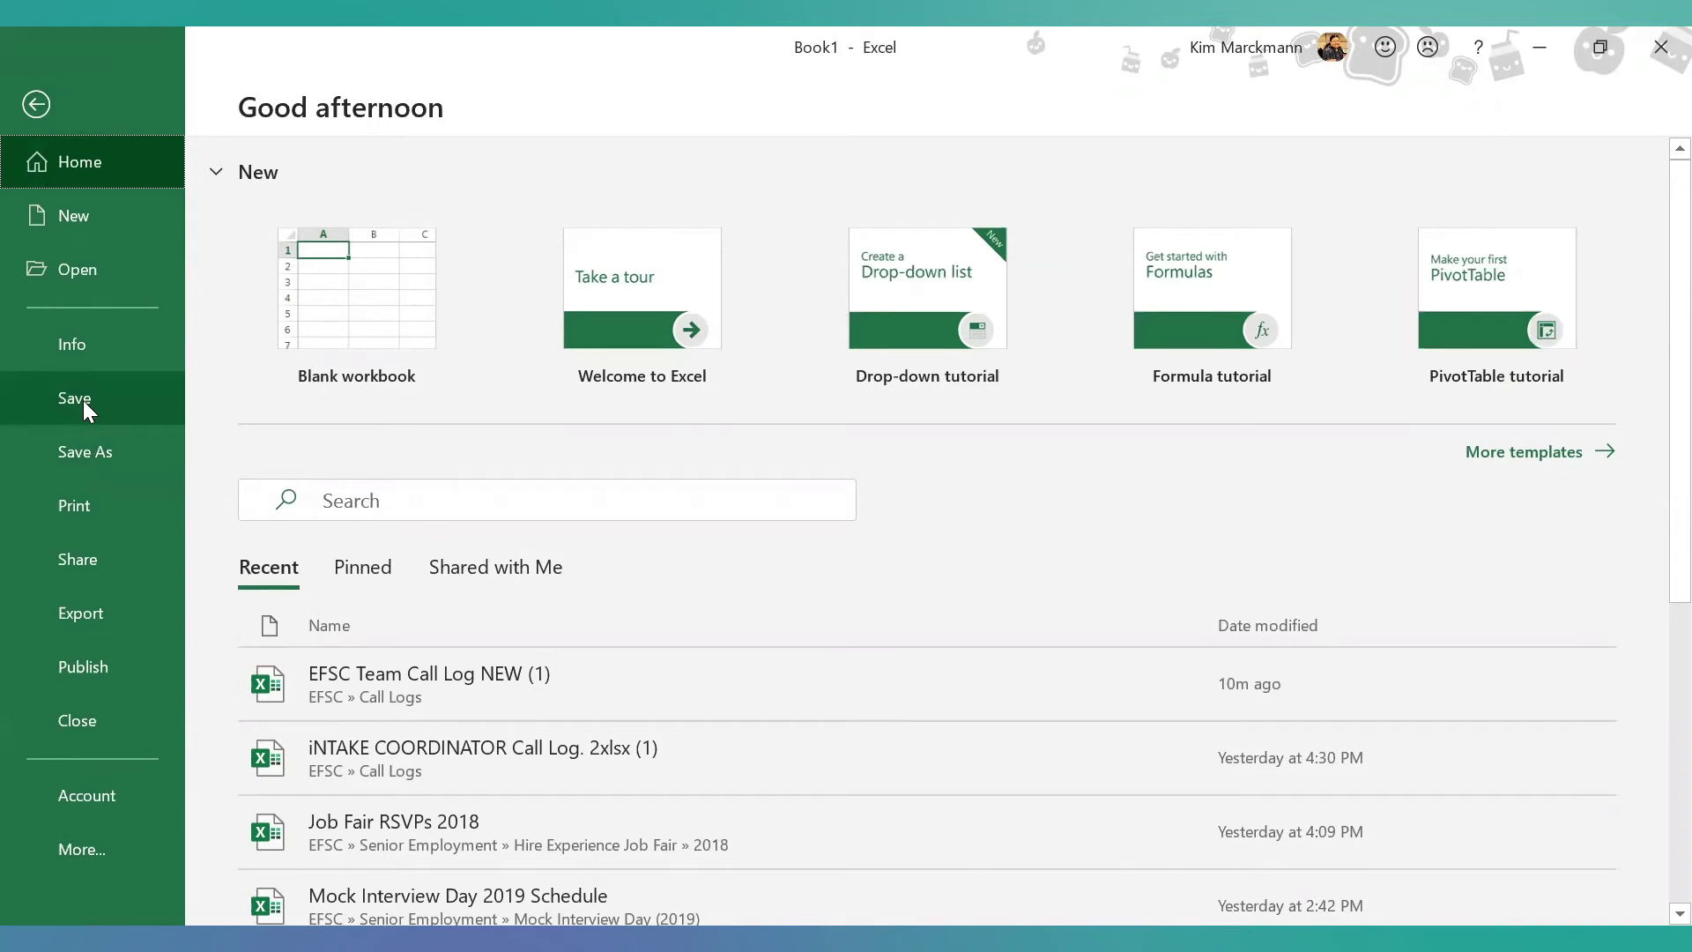
click(89, 450)
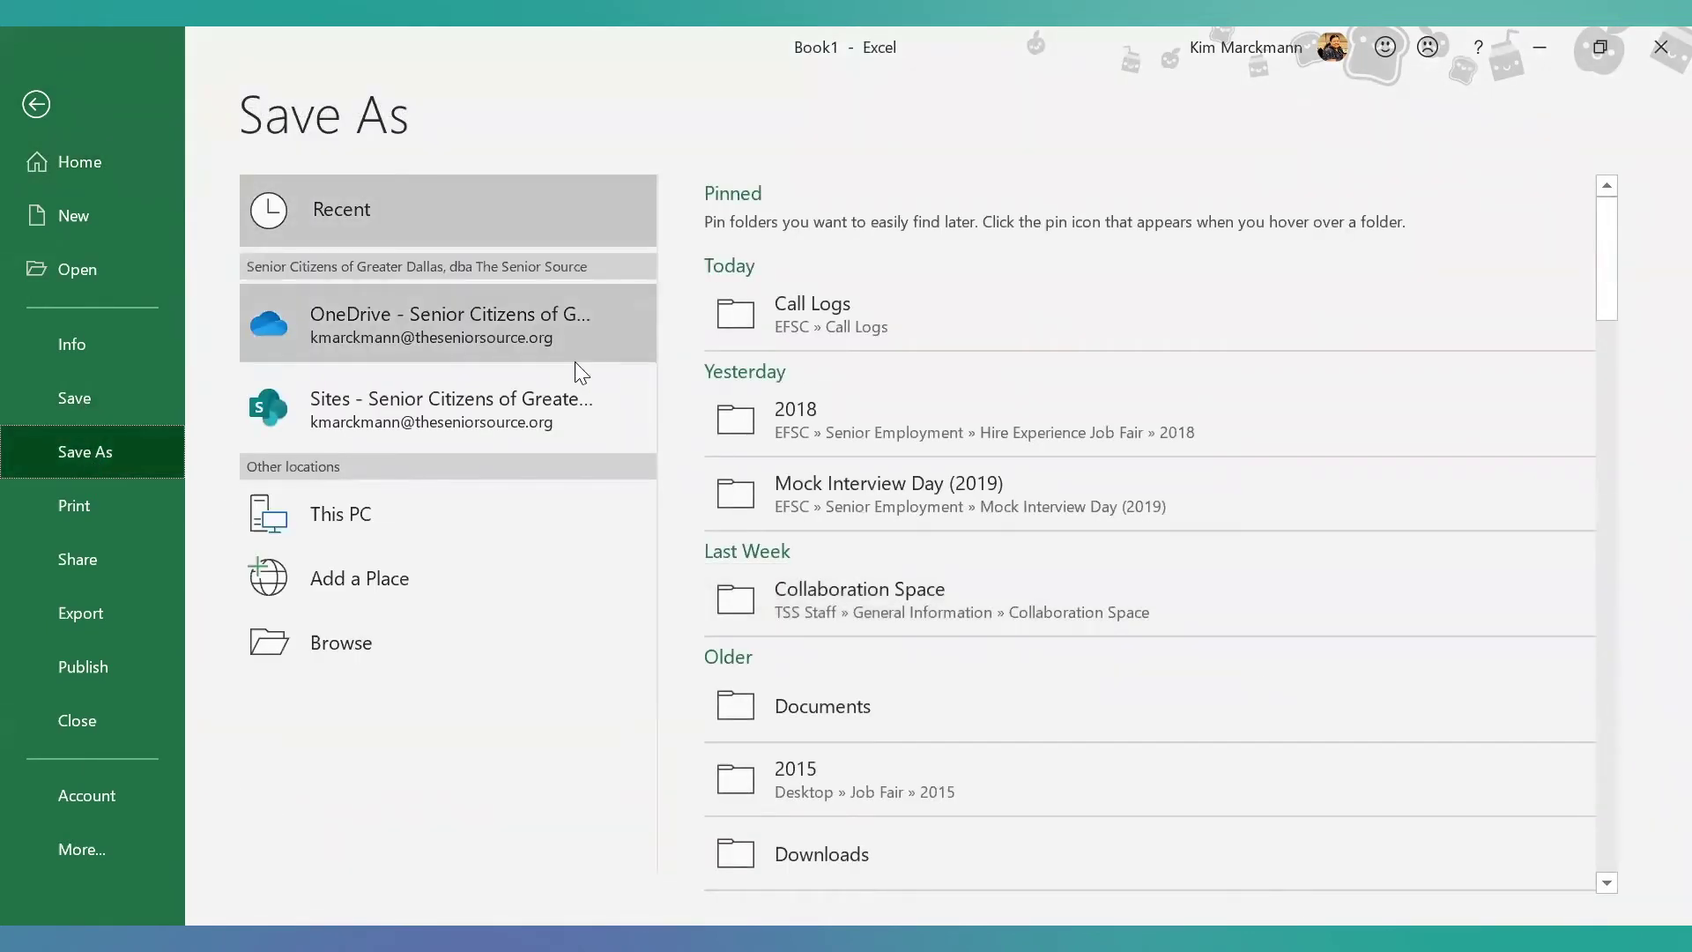
scroll(1341, 593, down, 1)
scroll(1340, 593, up, 1)
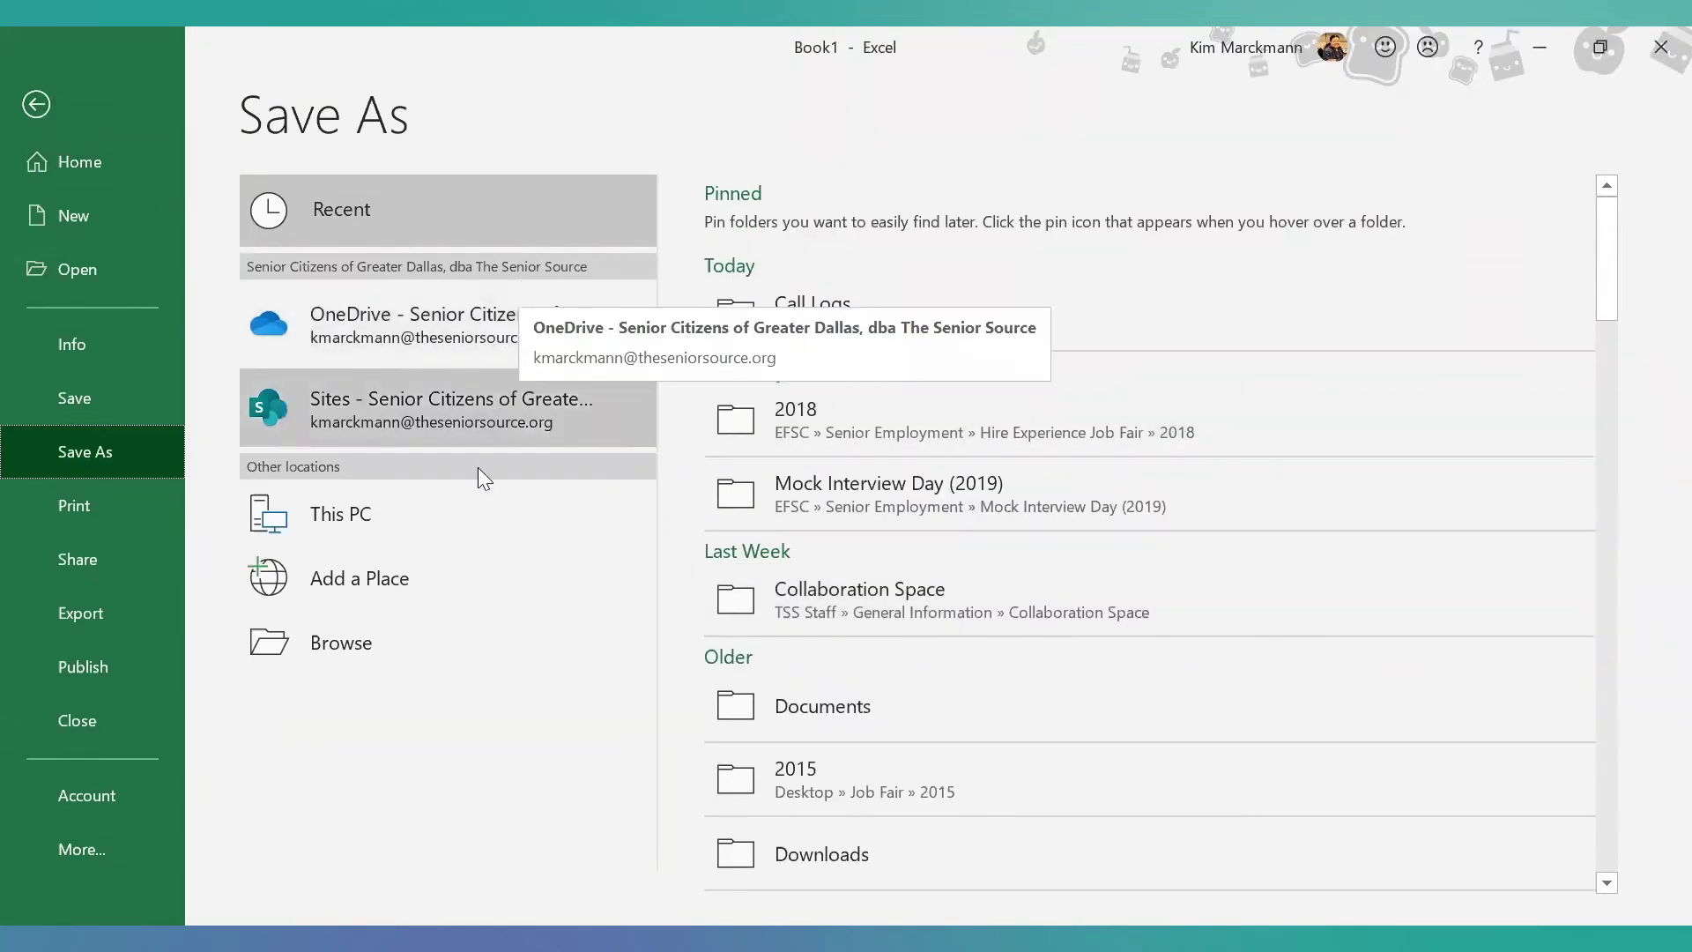
click(361, 527)
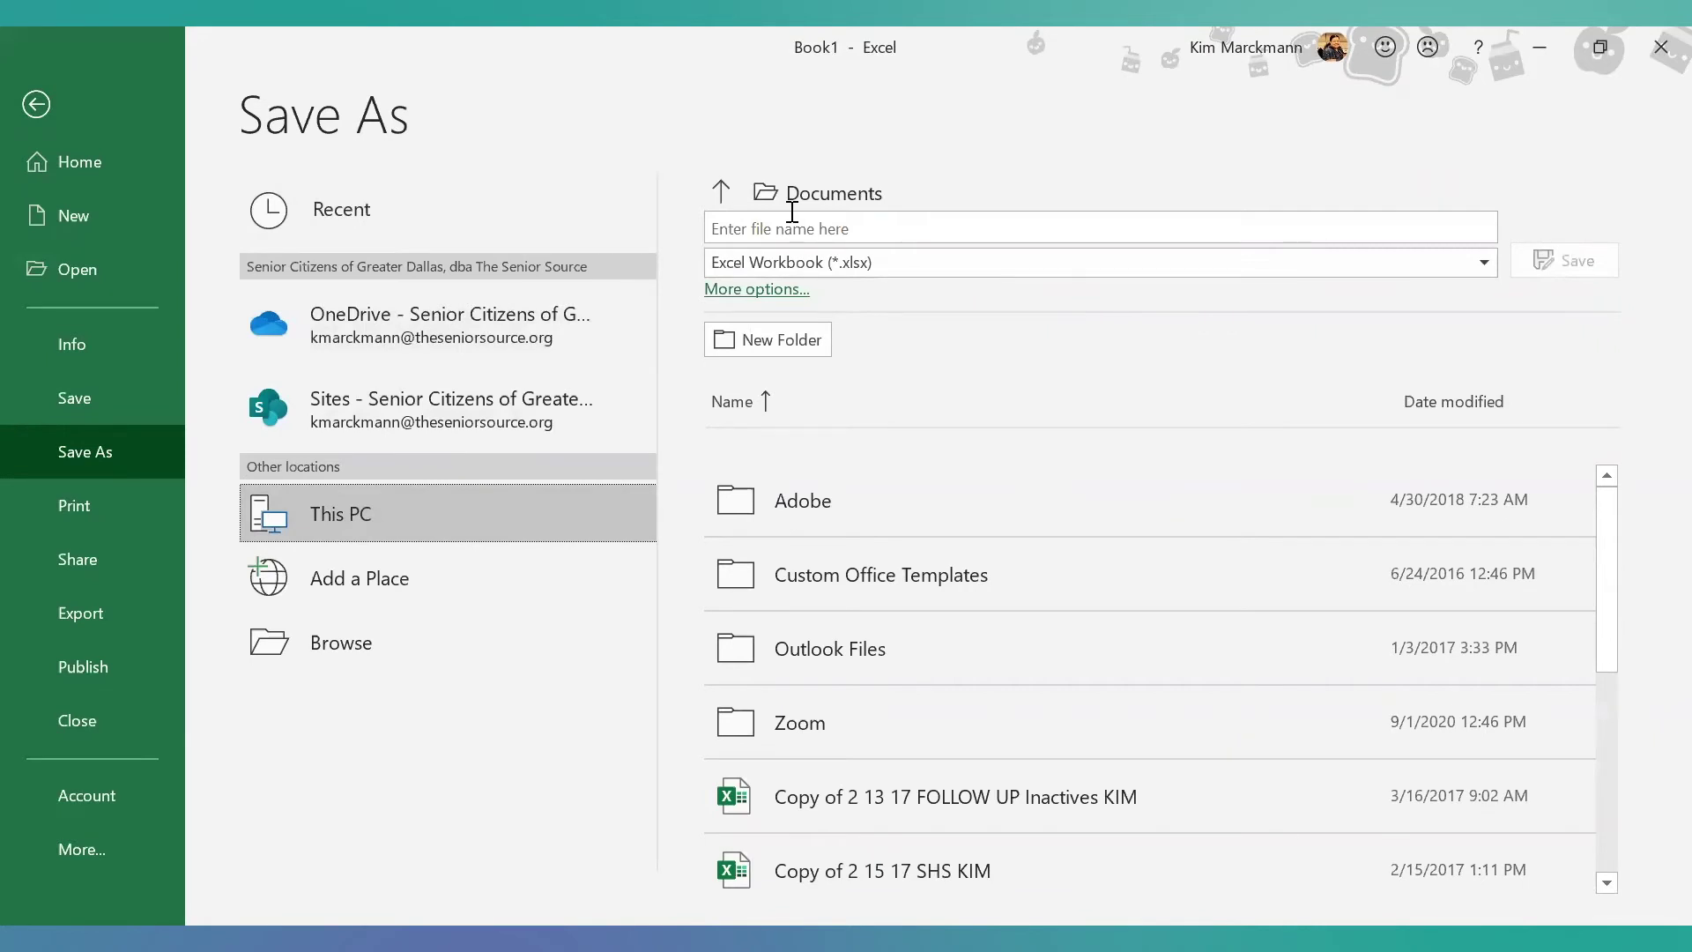
click(779, 292)
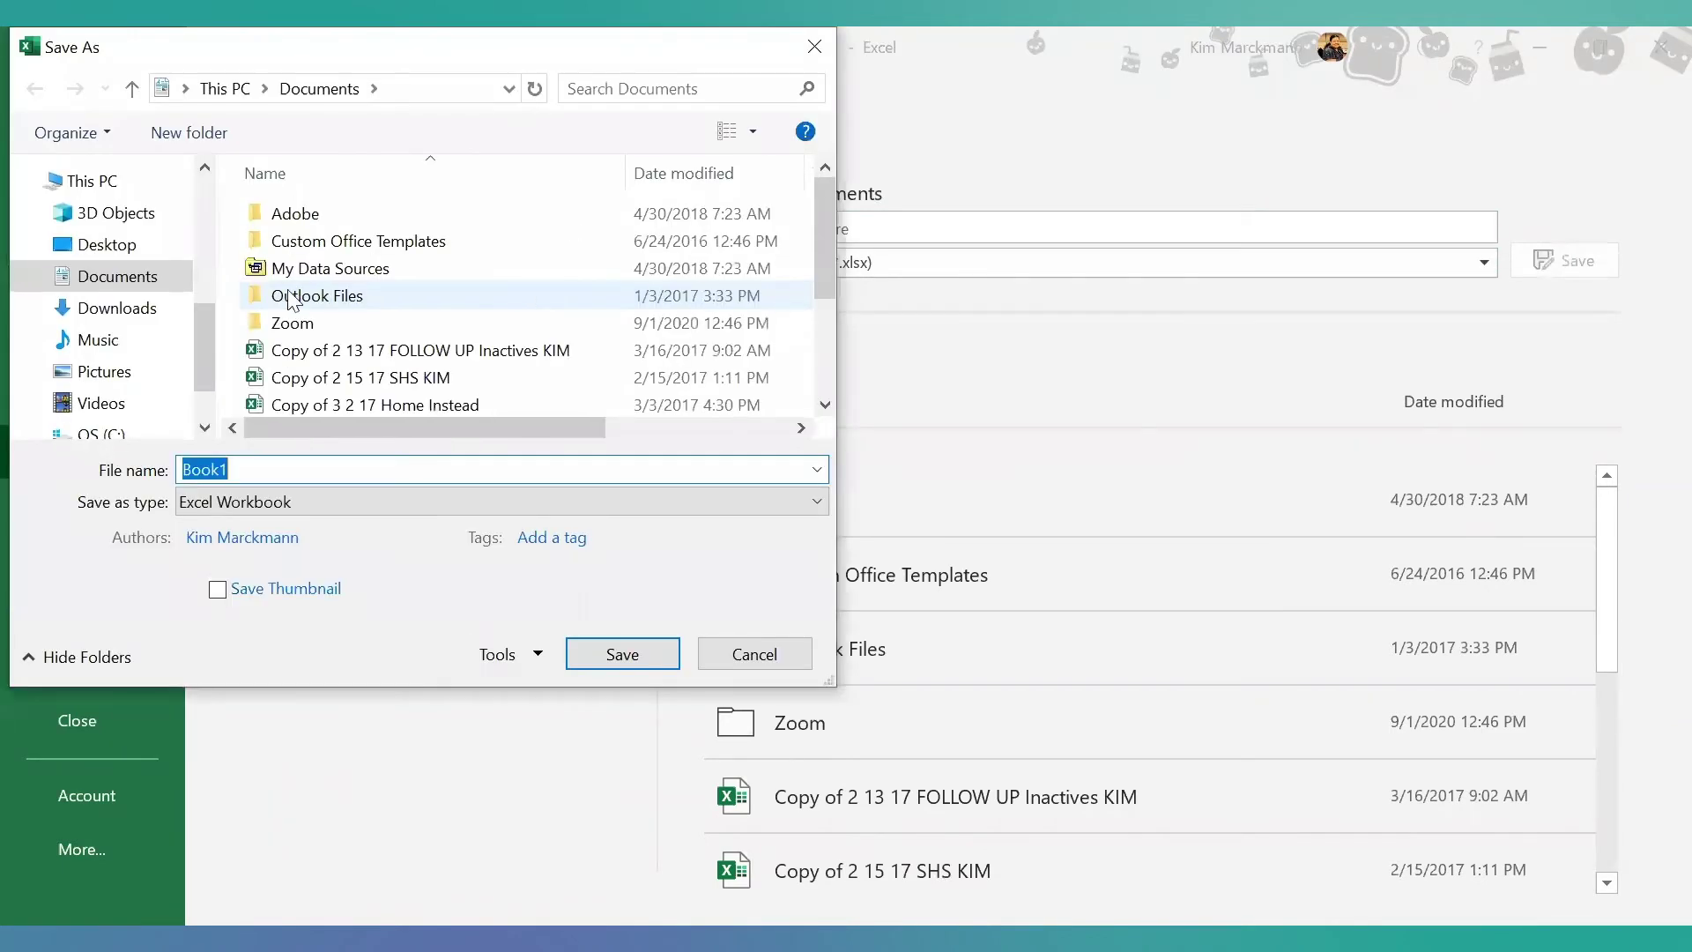
click(108, 245)
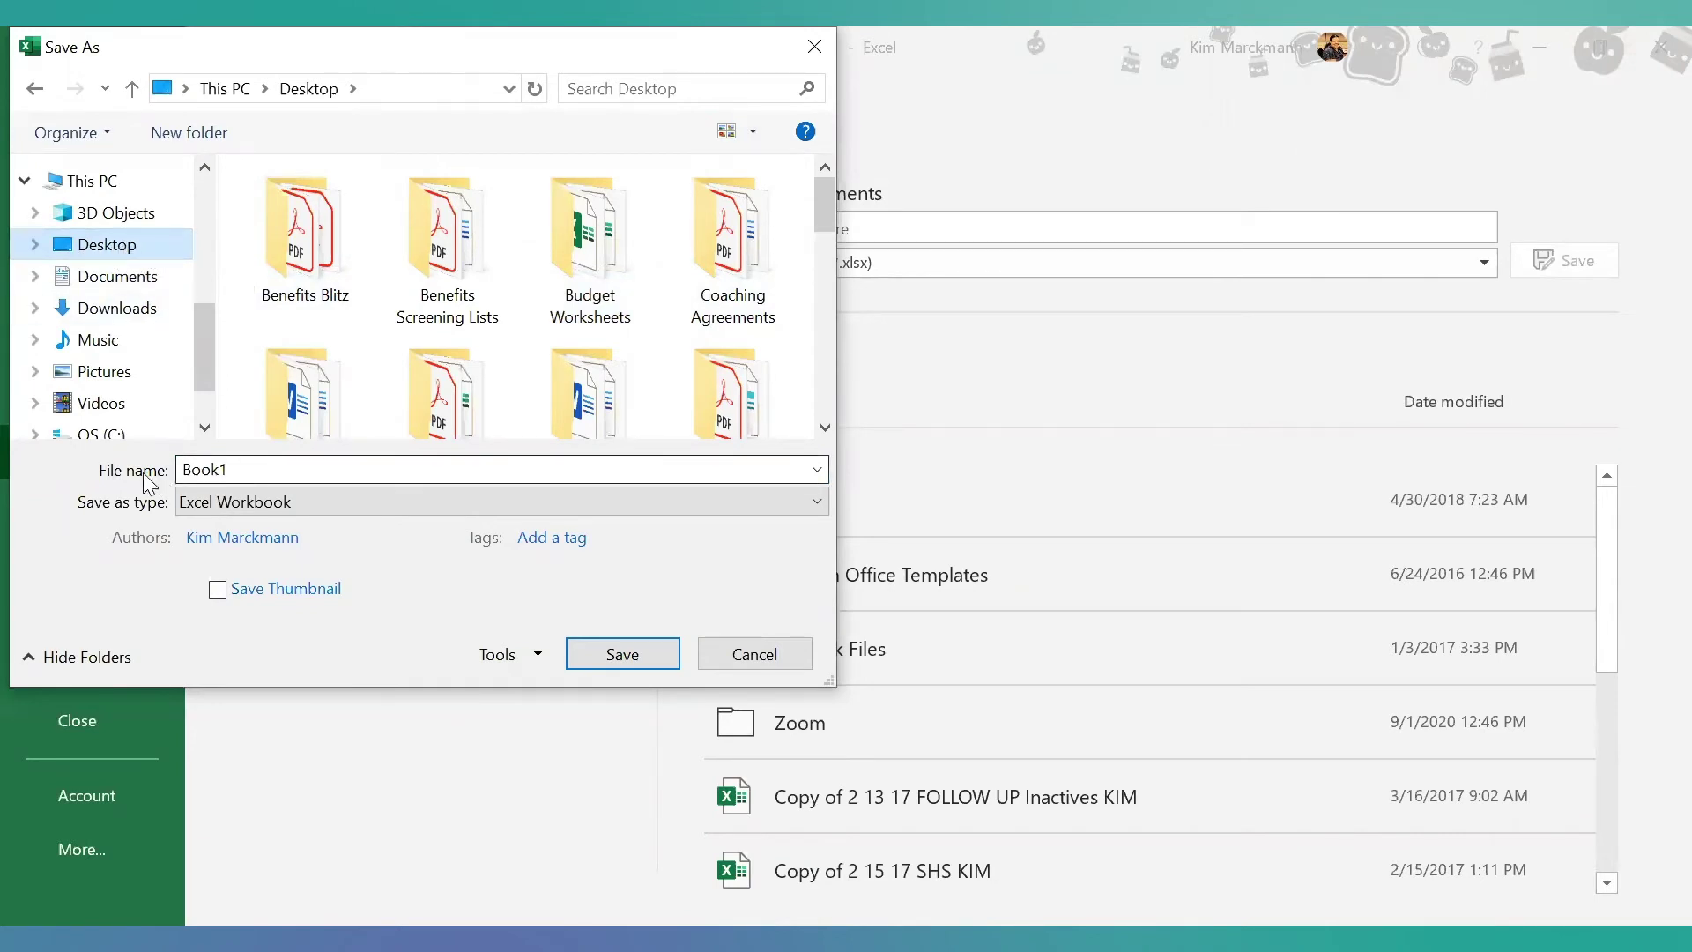
Name the workbook "Recorded Intro to Excel" and save it as an Excel Workbook.
double_click(242, 468)
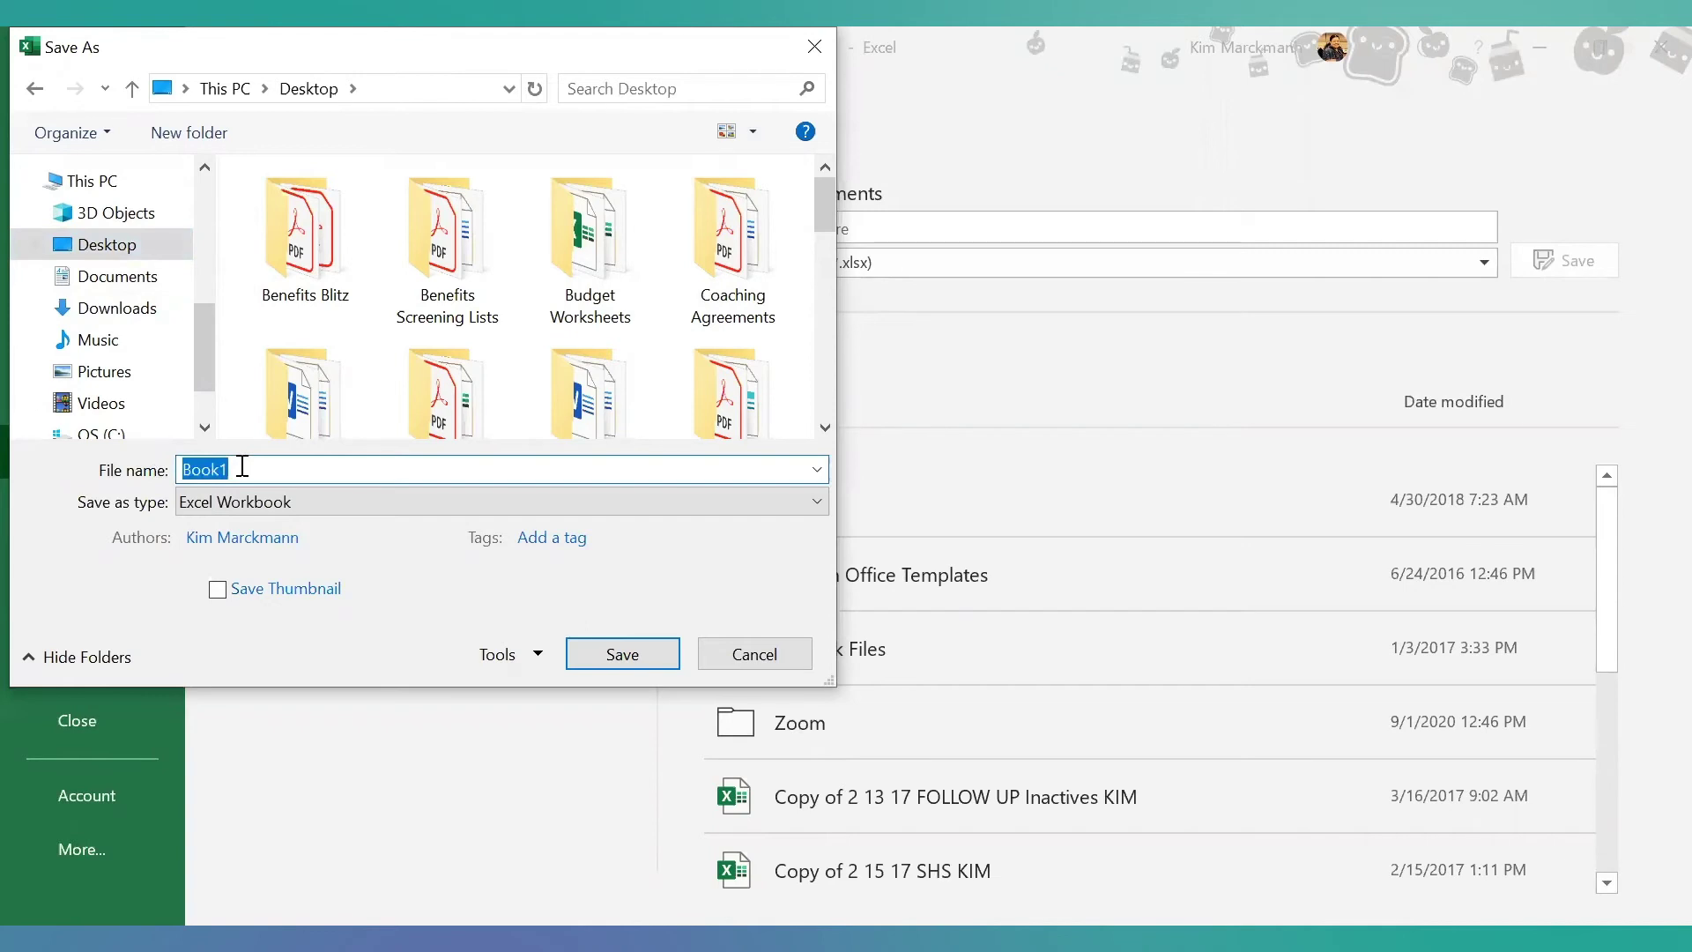
text(Recorded In)
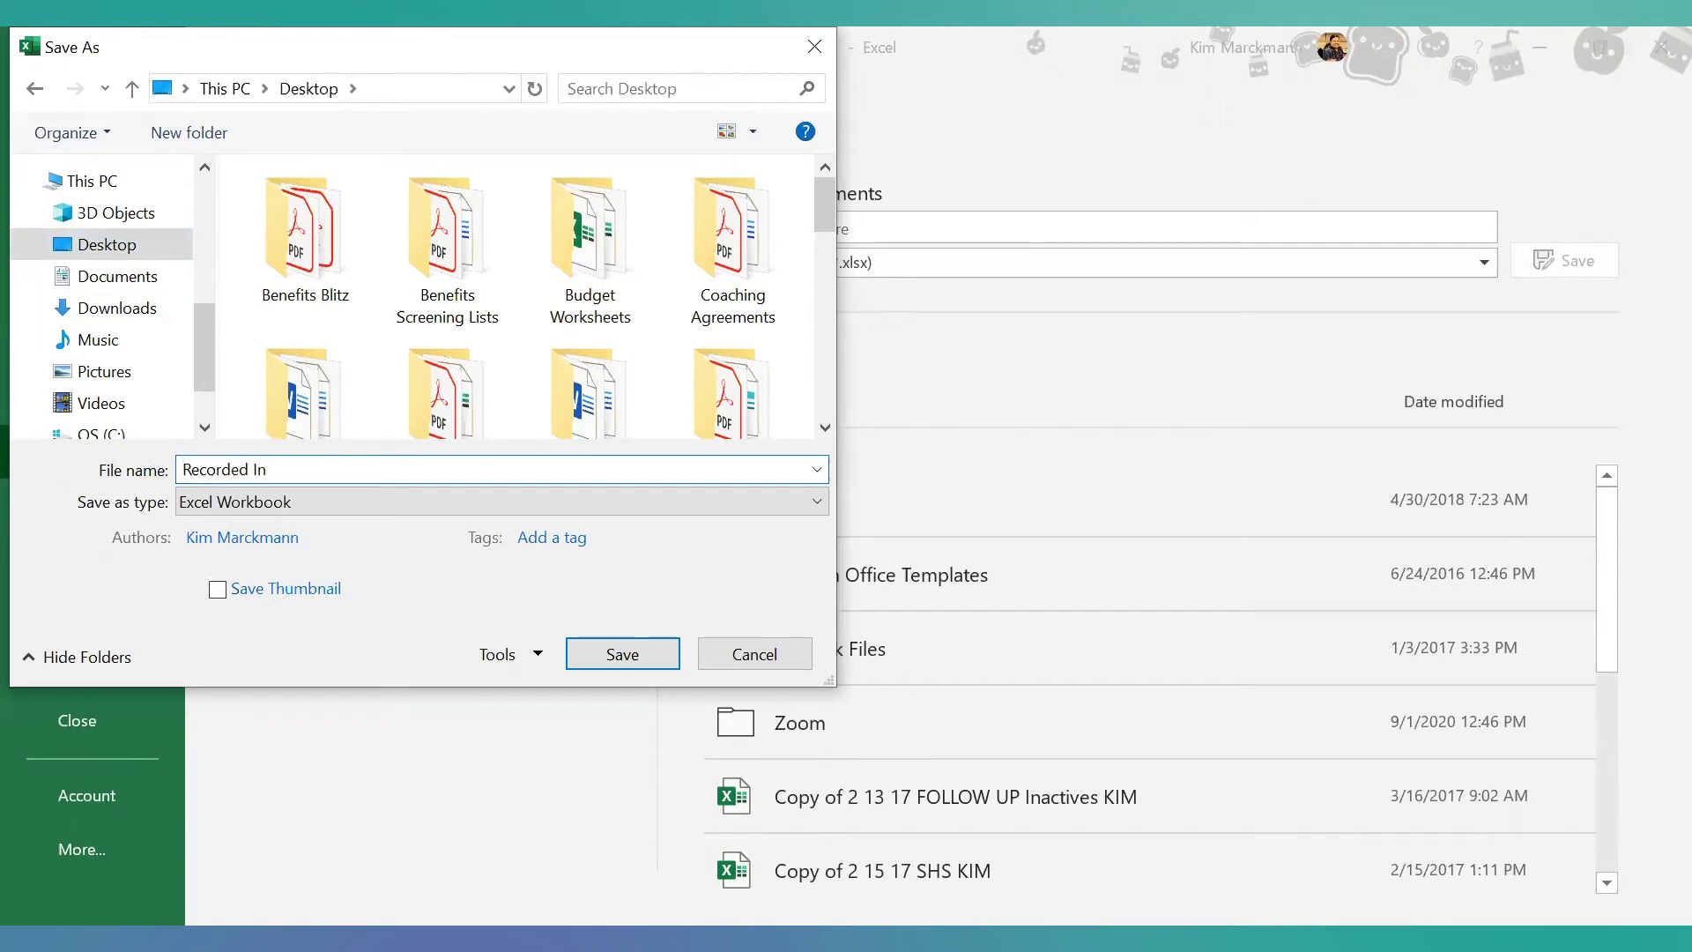
text(tro to Excel)
click(636, 653)
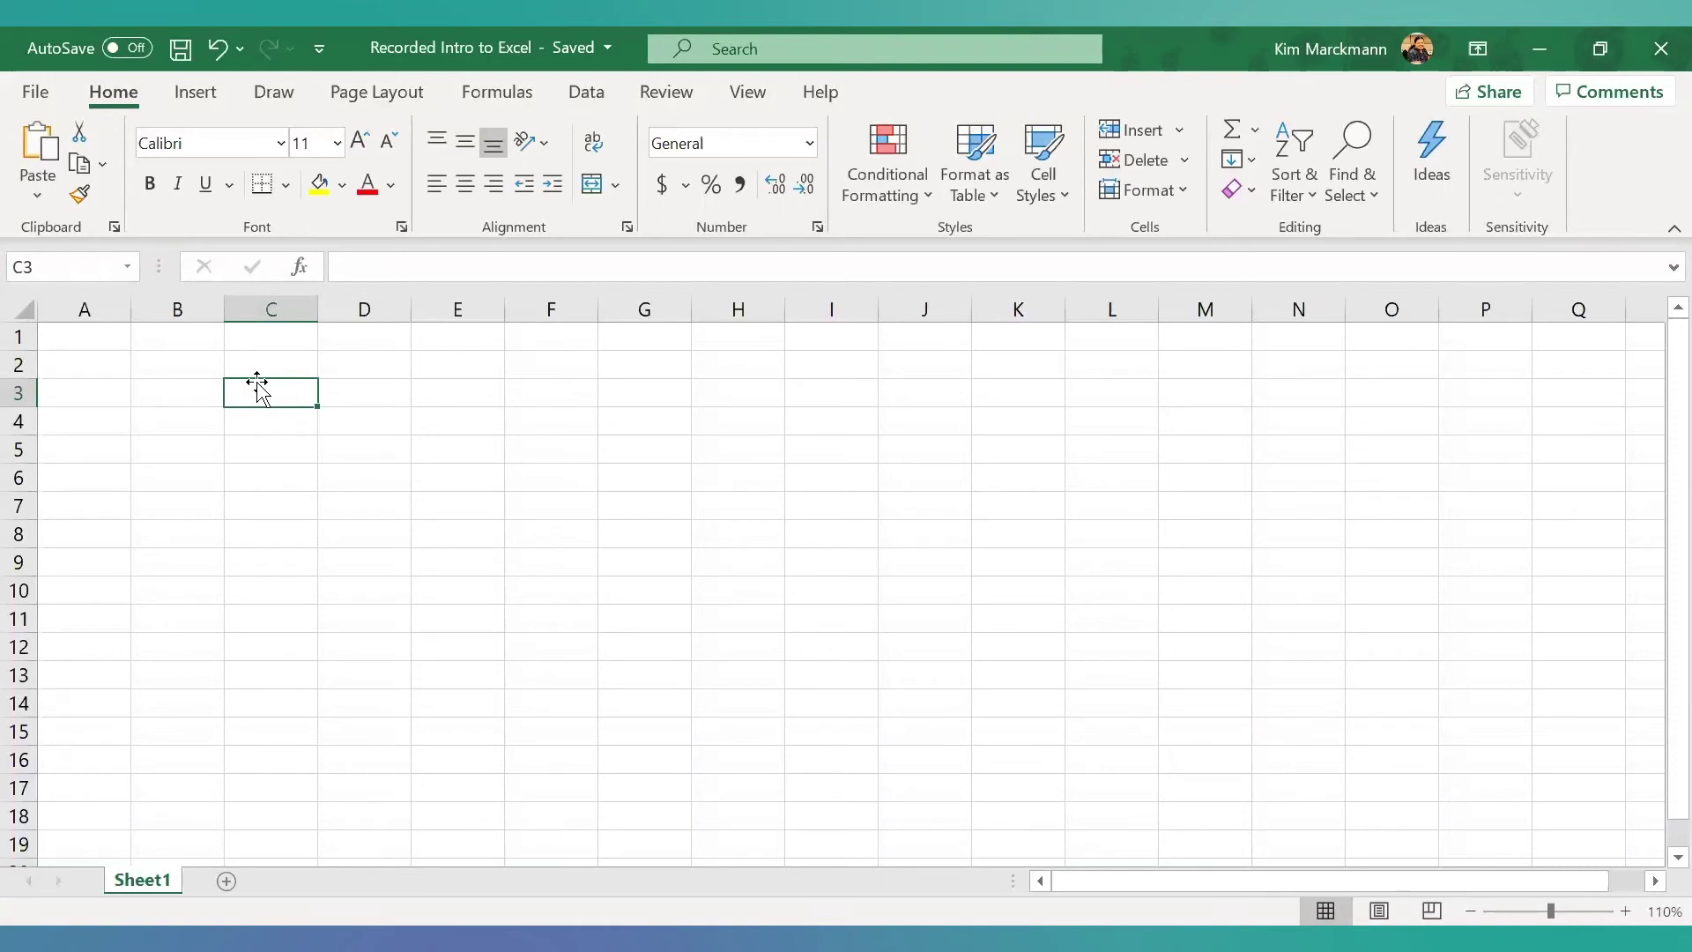
Select cell H10, step through the neighbouring cells H11 and I11, and return to H10.
click(745, 601)
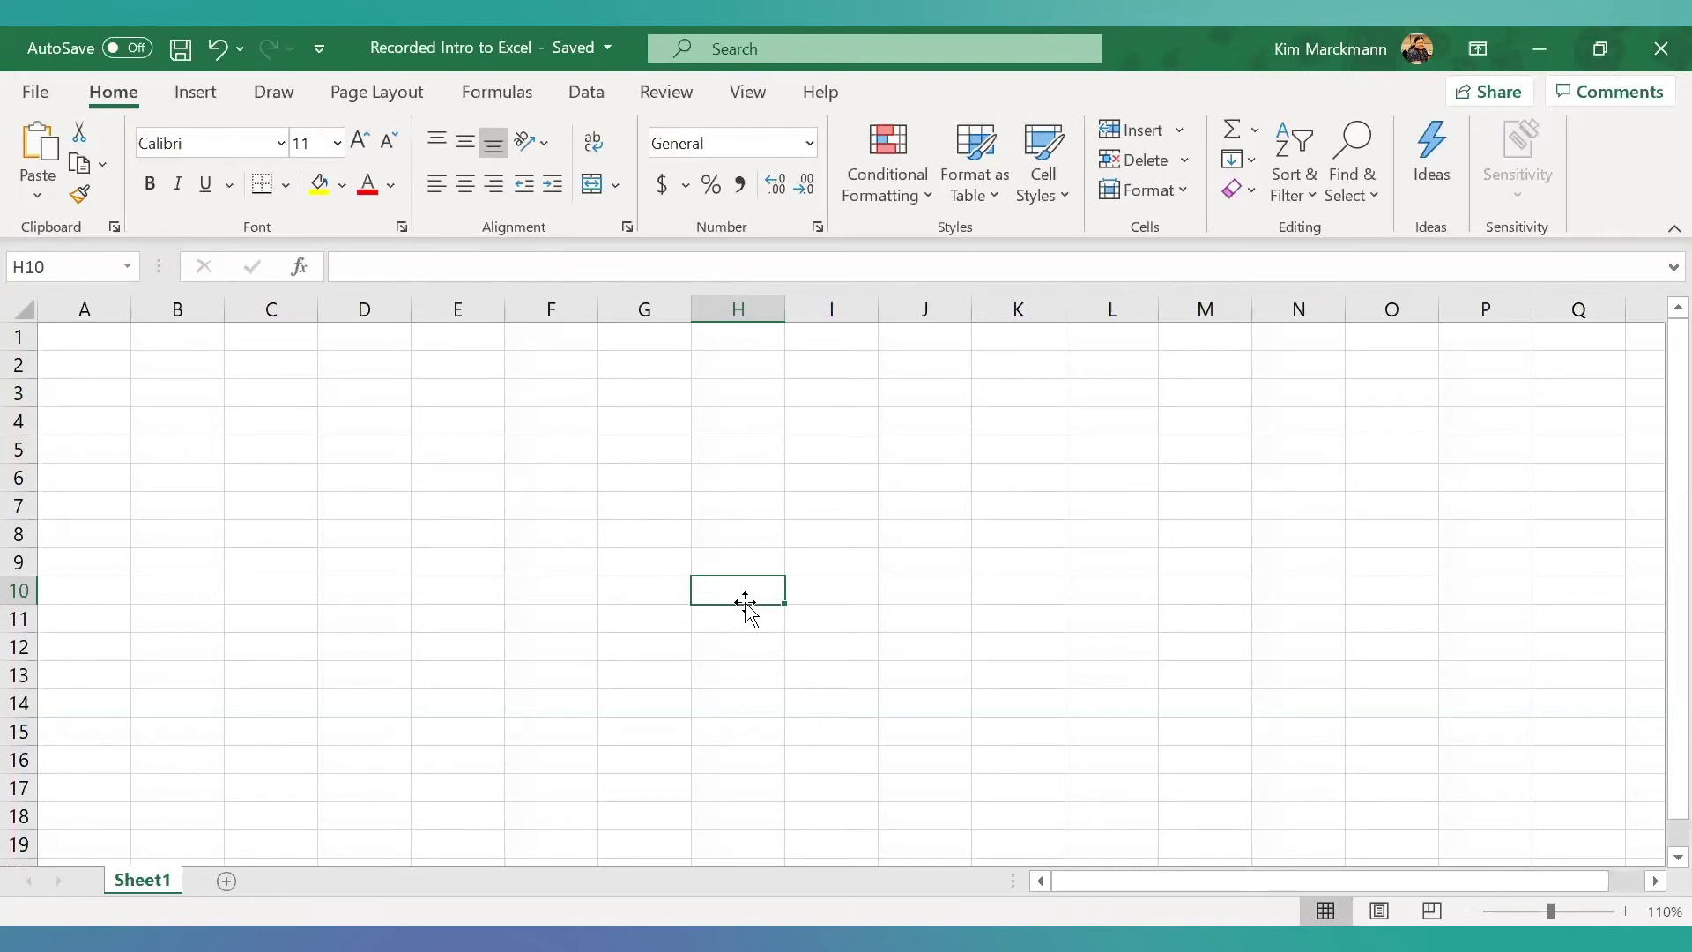
key(Down)
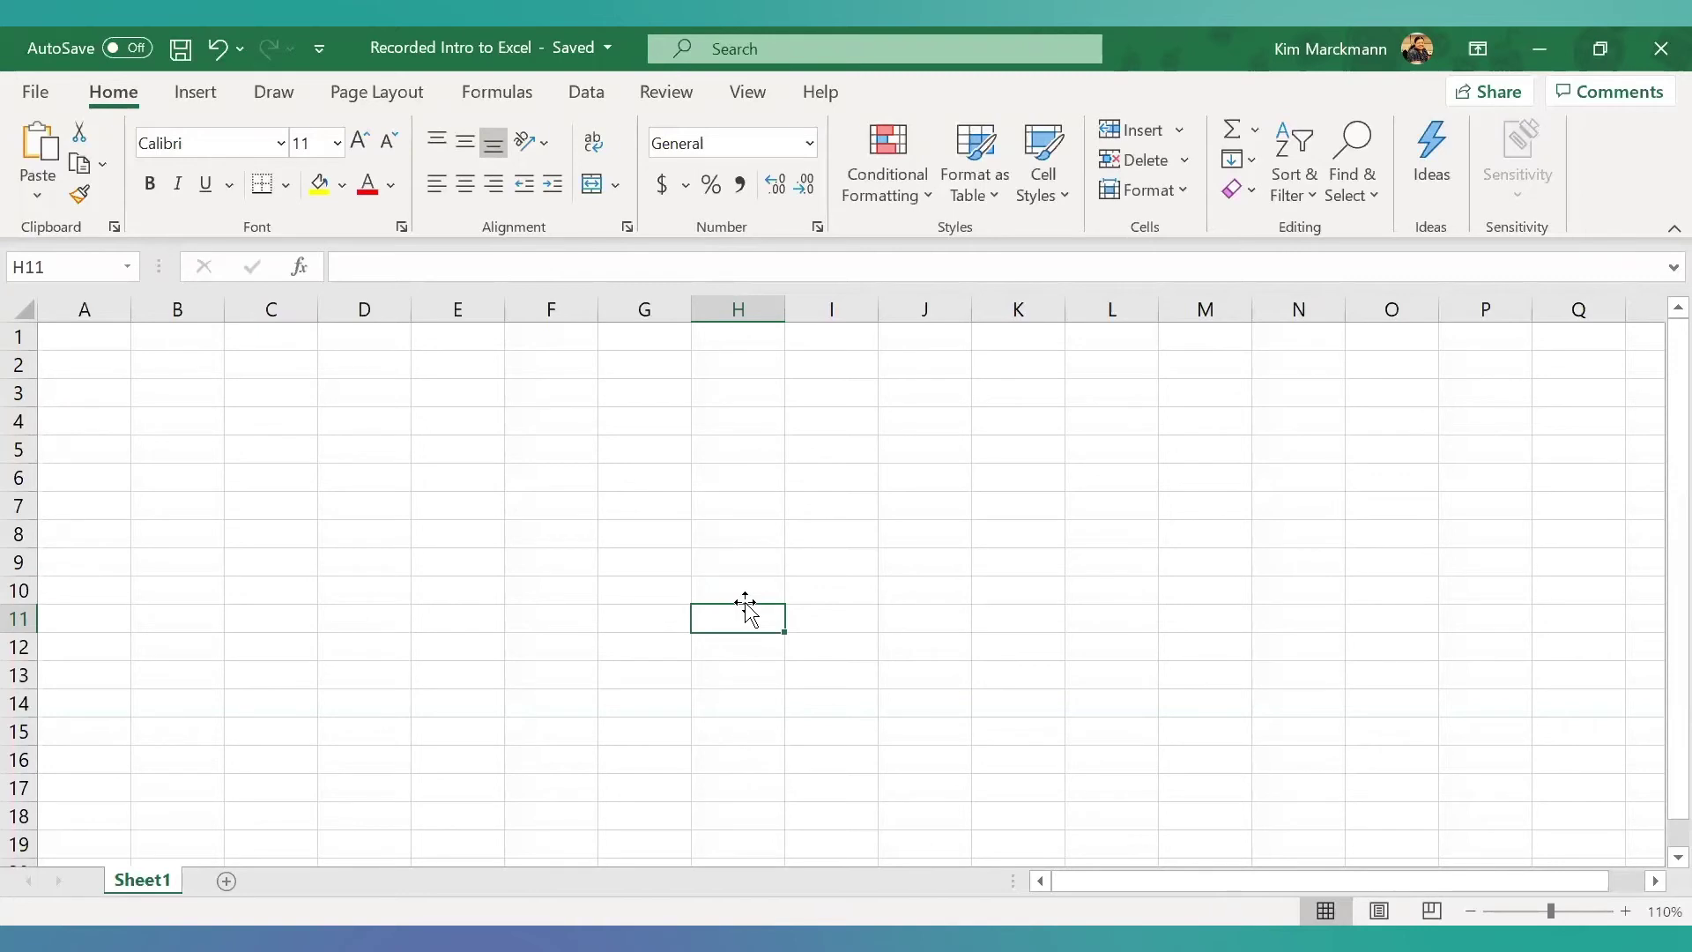
key(Right)
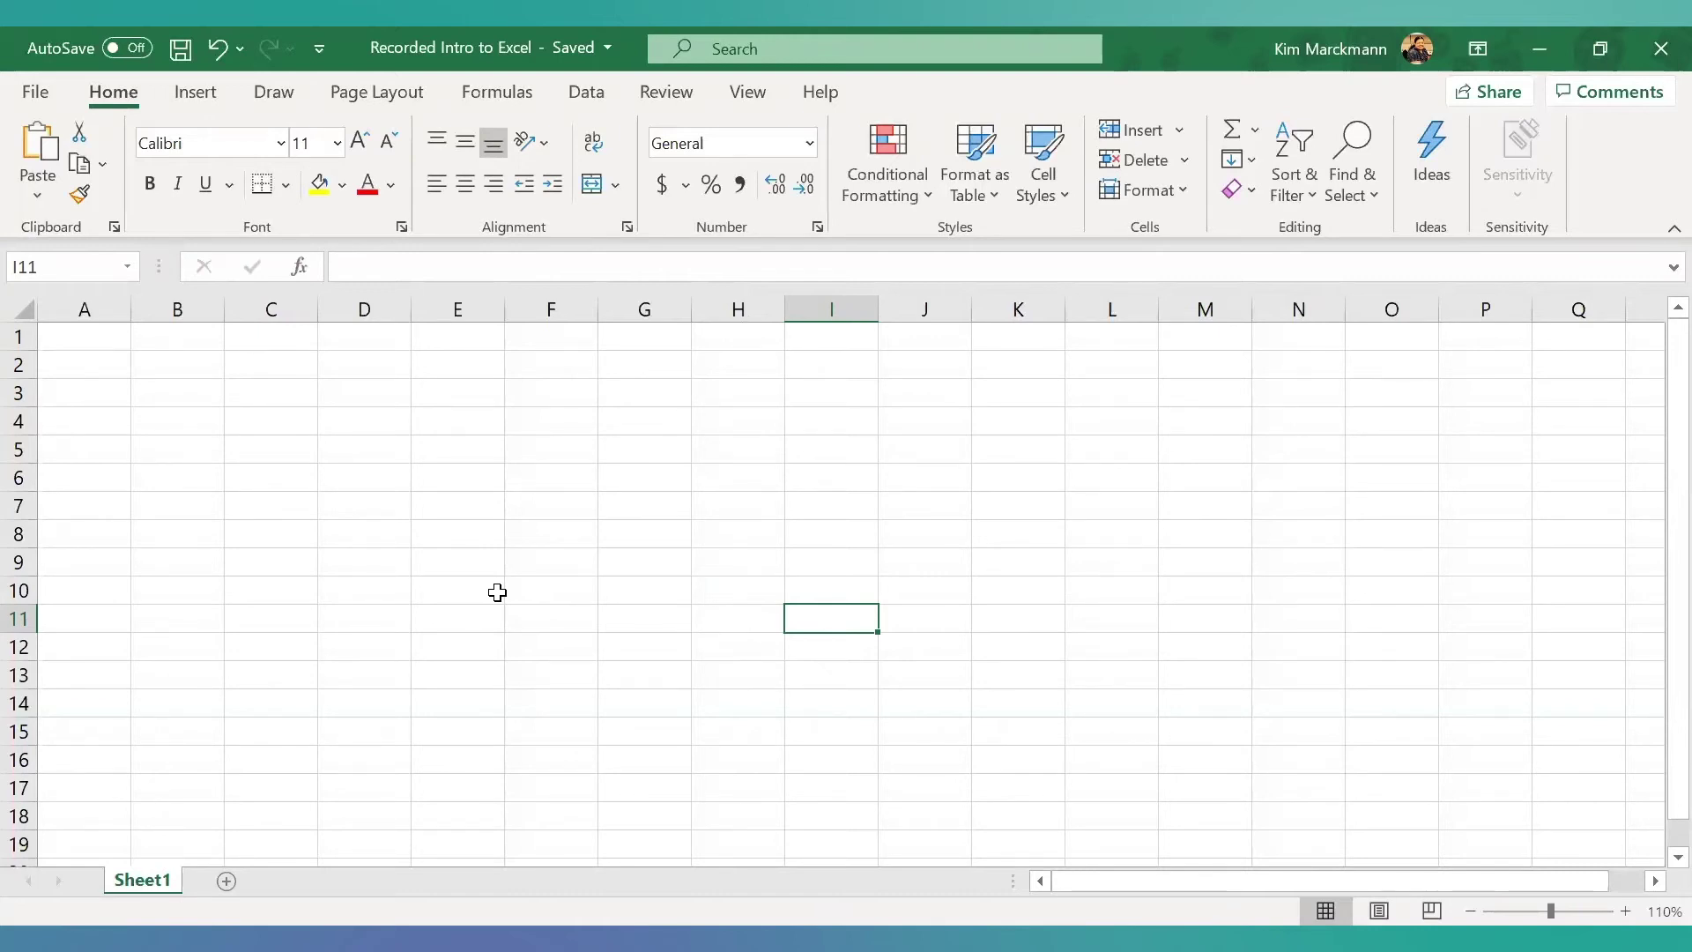
key(Left)
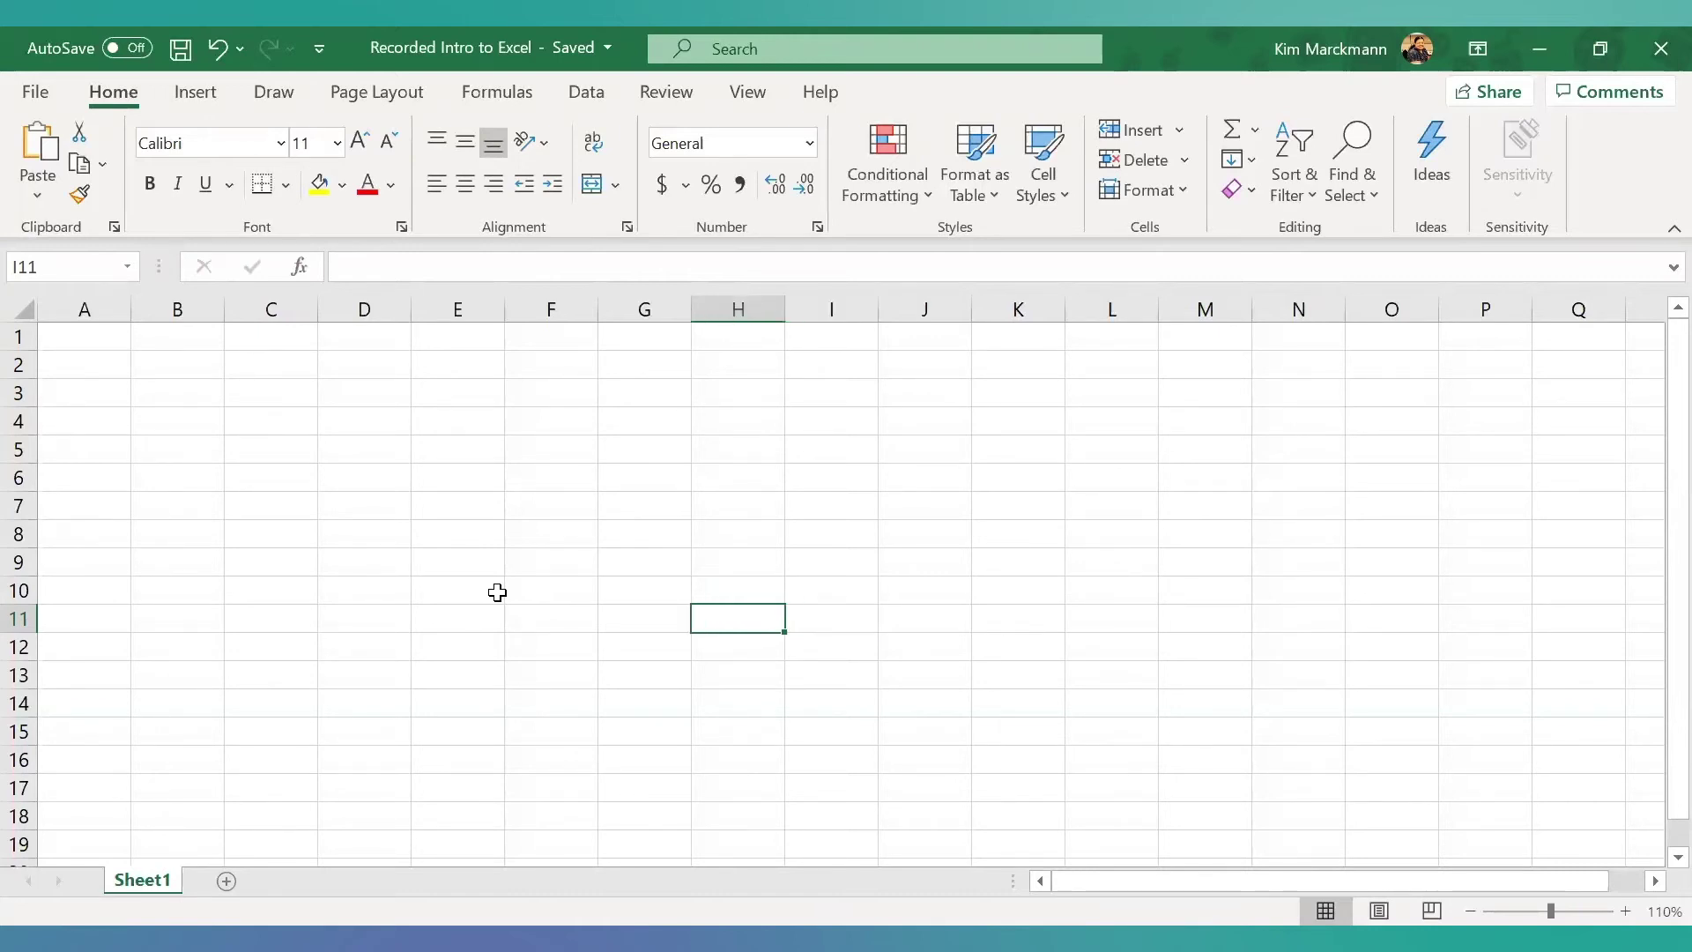
key(Up)
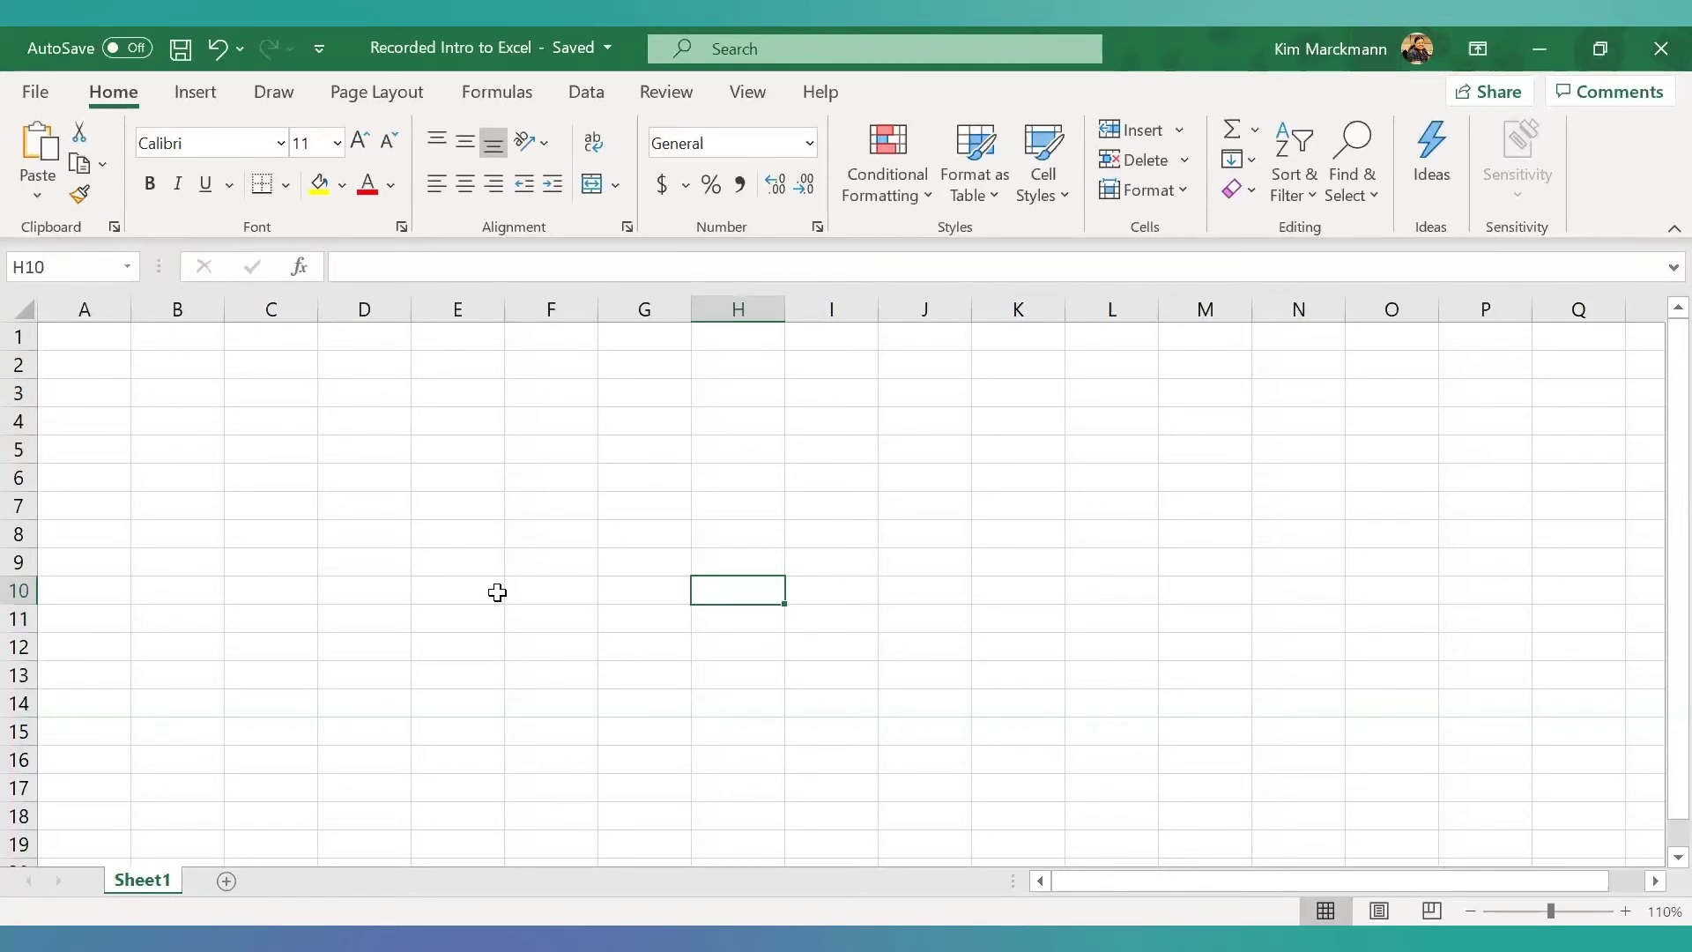
Move the active cell one cell at a time around the blank grid, ending on E6.
key(Left)
key(Left)
key(Up)
key(Up)
key(Up)
key(Up)
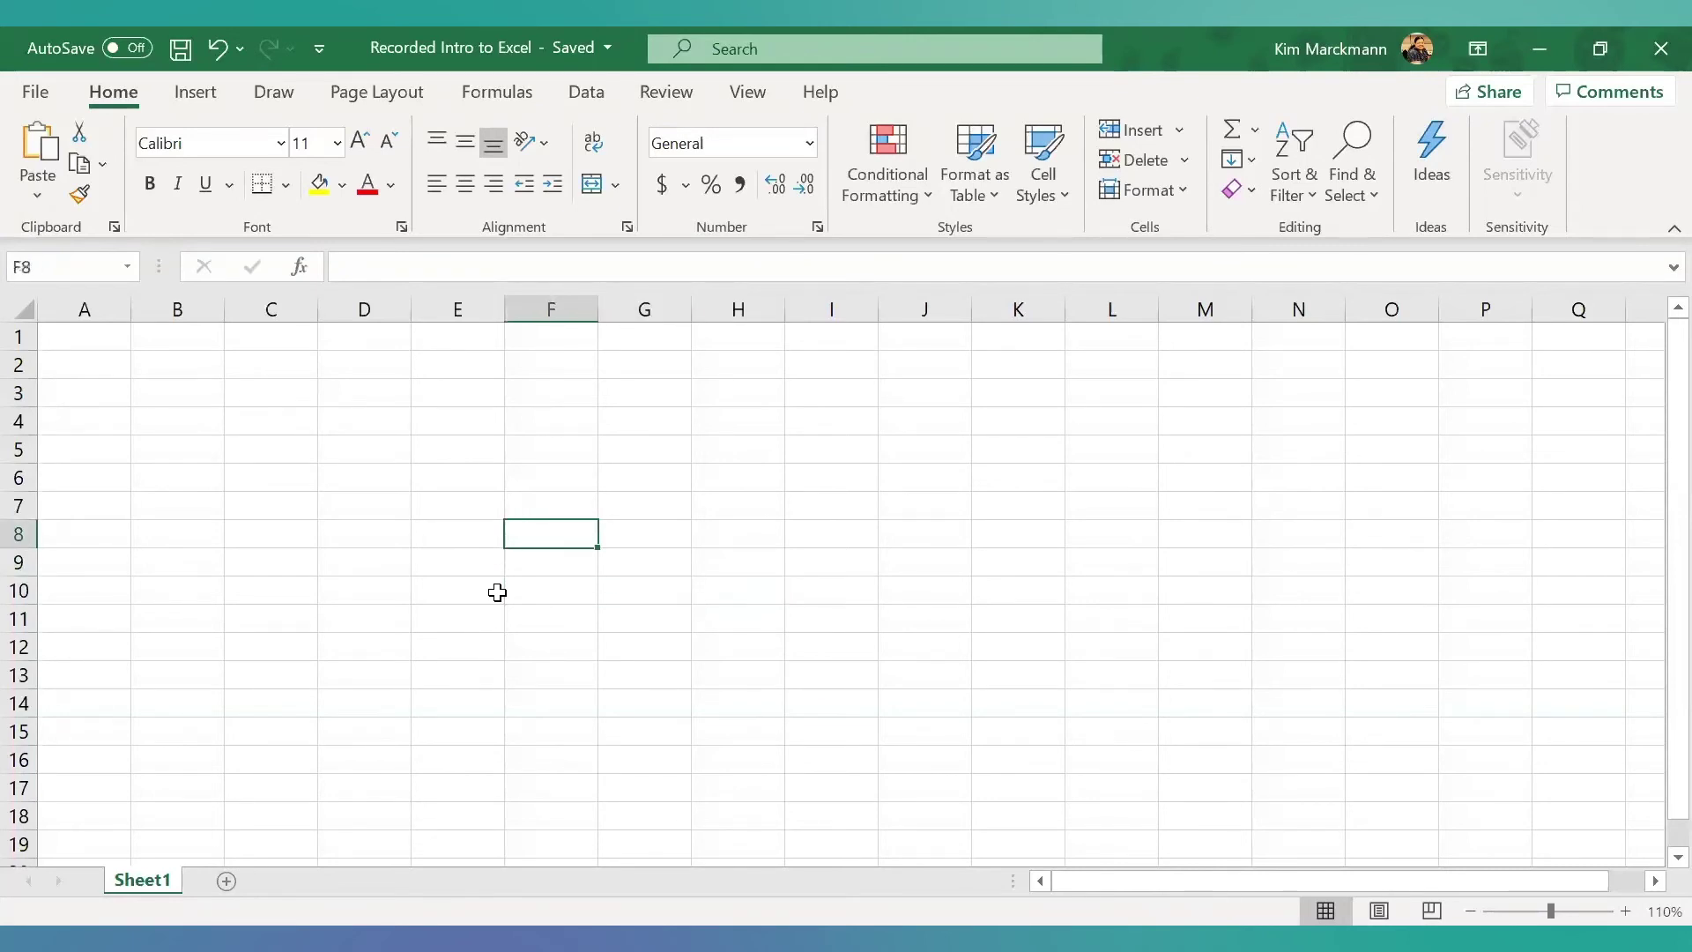
key(Down)
key(Down)
key(Down)
key(Right)
key(Left)
key(Up)
key(Up)
key(Up)
key(Left)
key(Down)
key(Down)
key(Down)
key(Right)
key(Right)
key(Up)
key(Left)
key(Left)
key(Up)
key(Up)
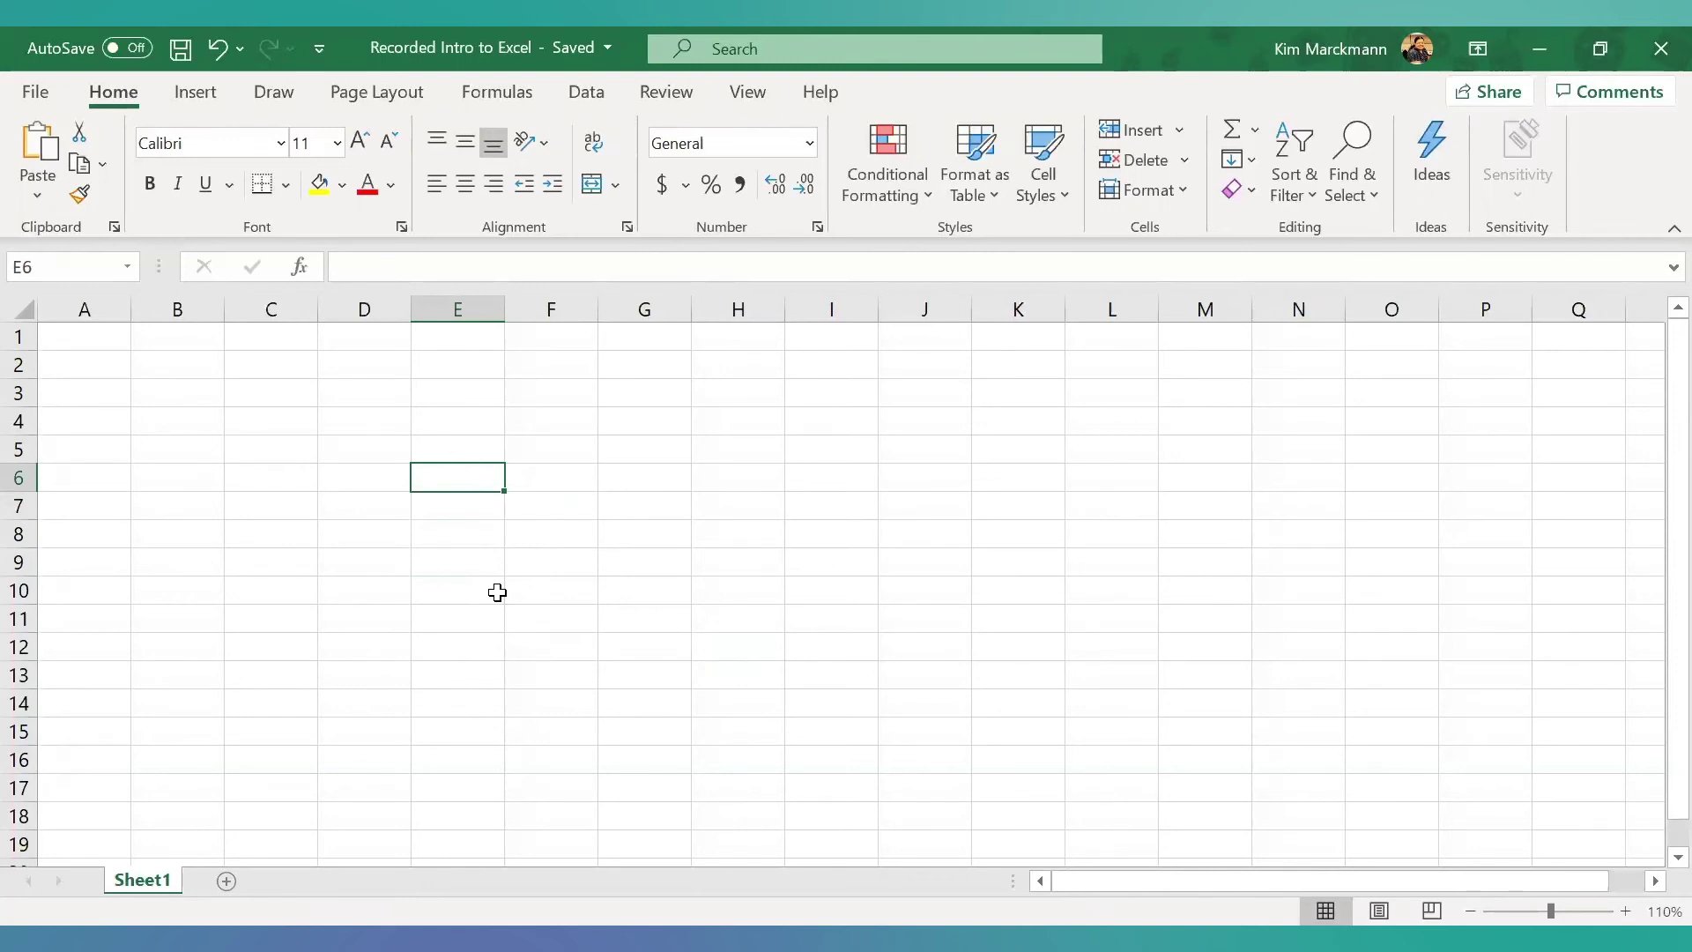
Jump to the beginning of row 6 and from there to cell A1.
key(Home)
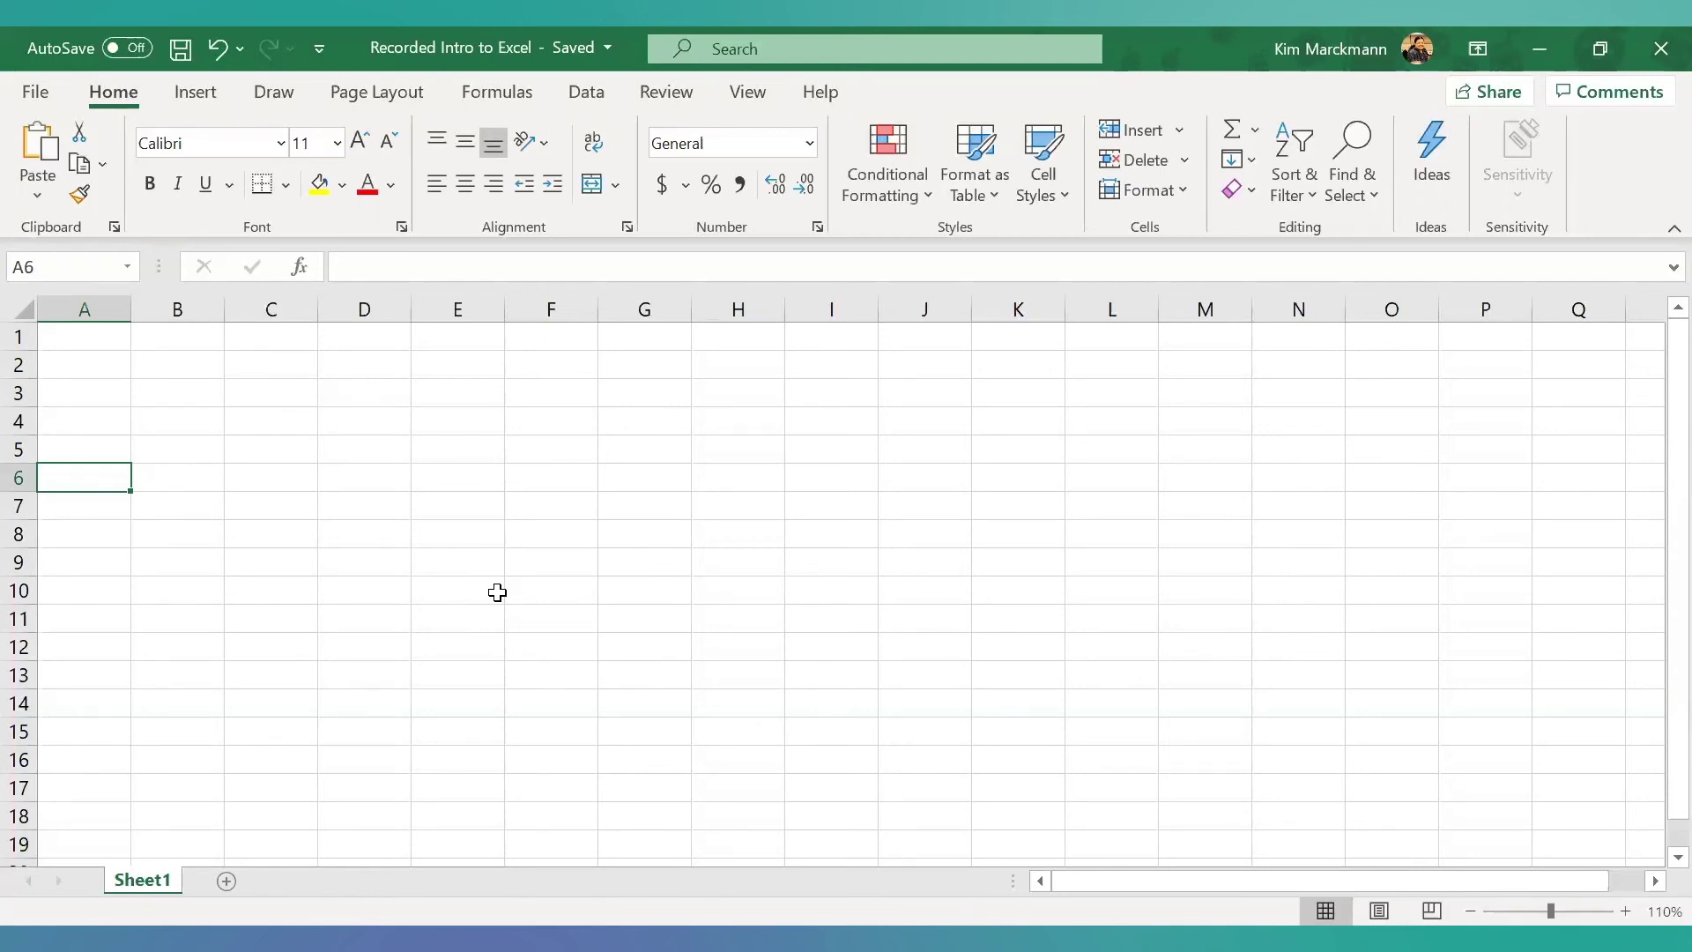
key(ctrl+Home)
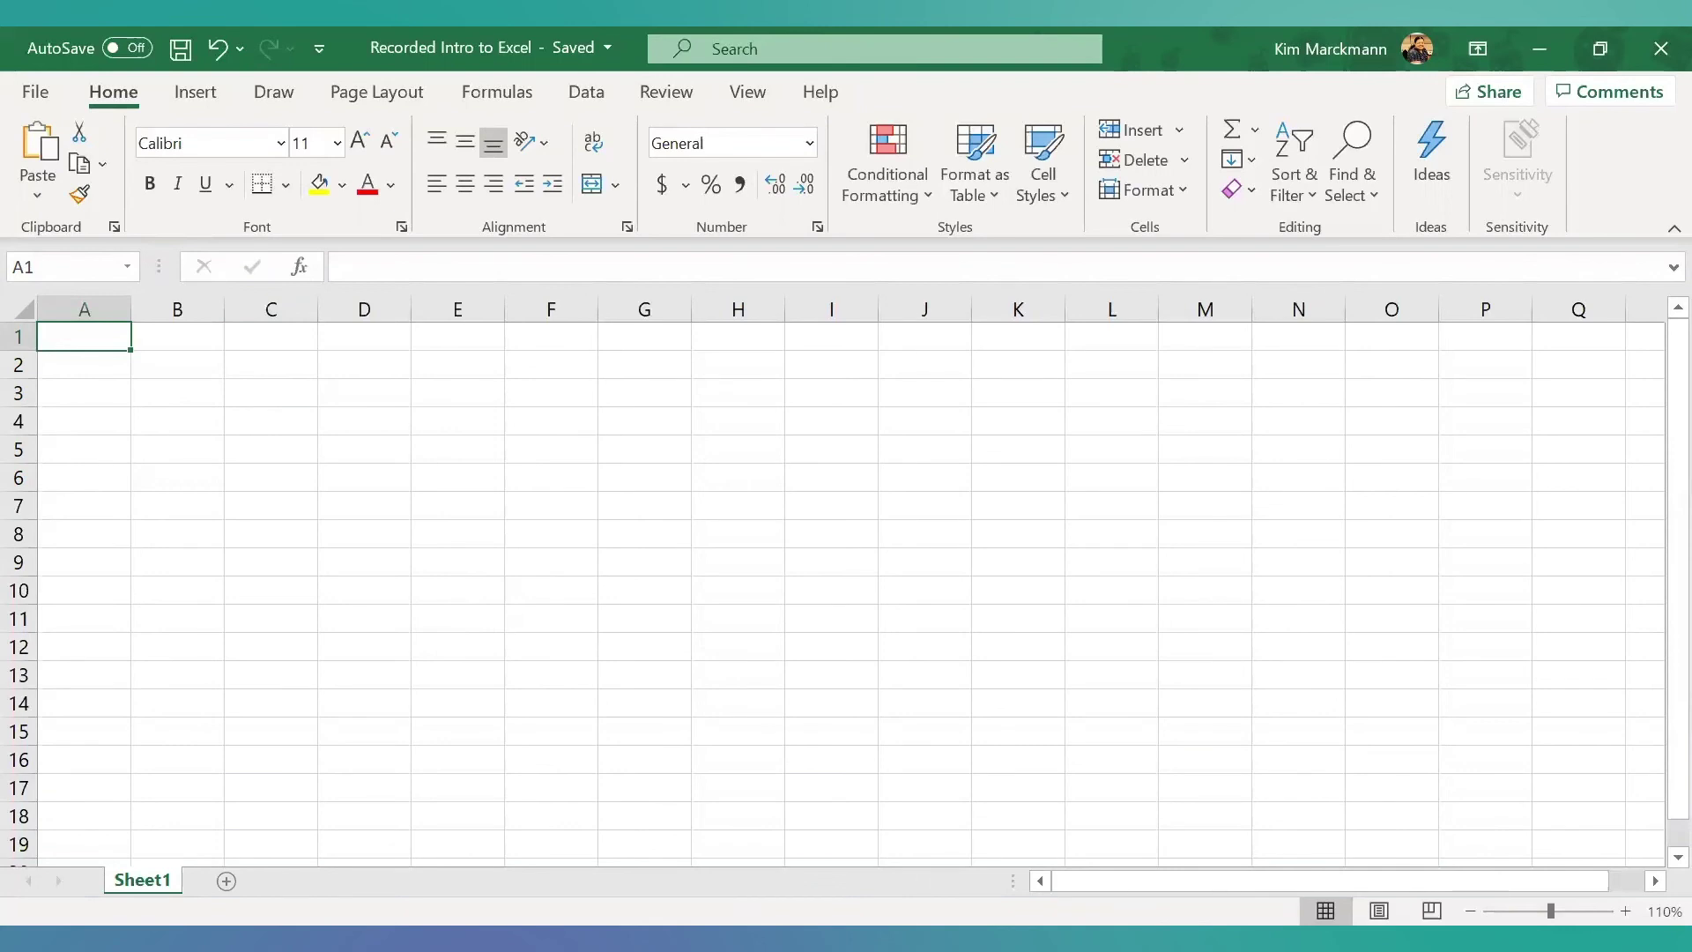
Rename the worksheet Sheet1 as "Practice Exercises".
double_click(157, 881)
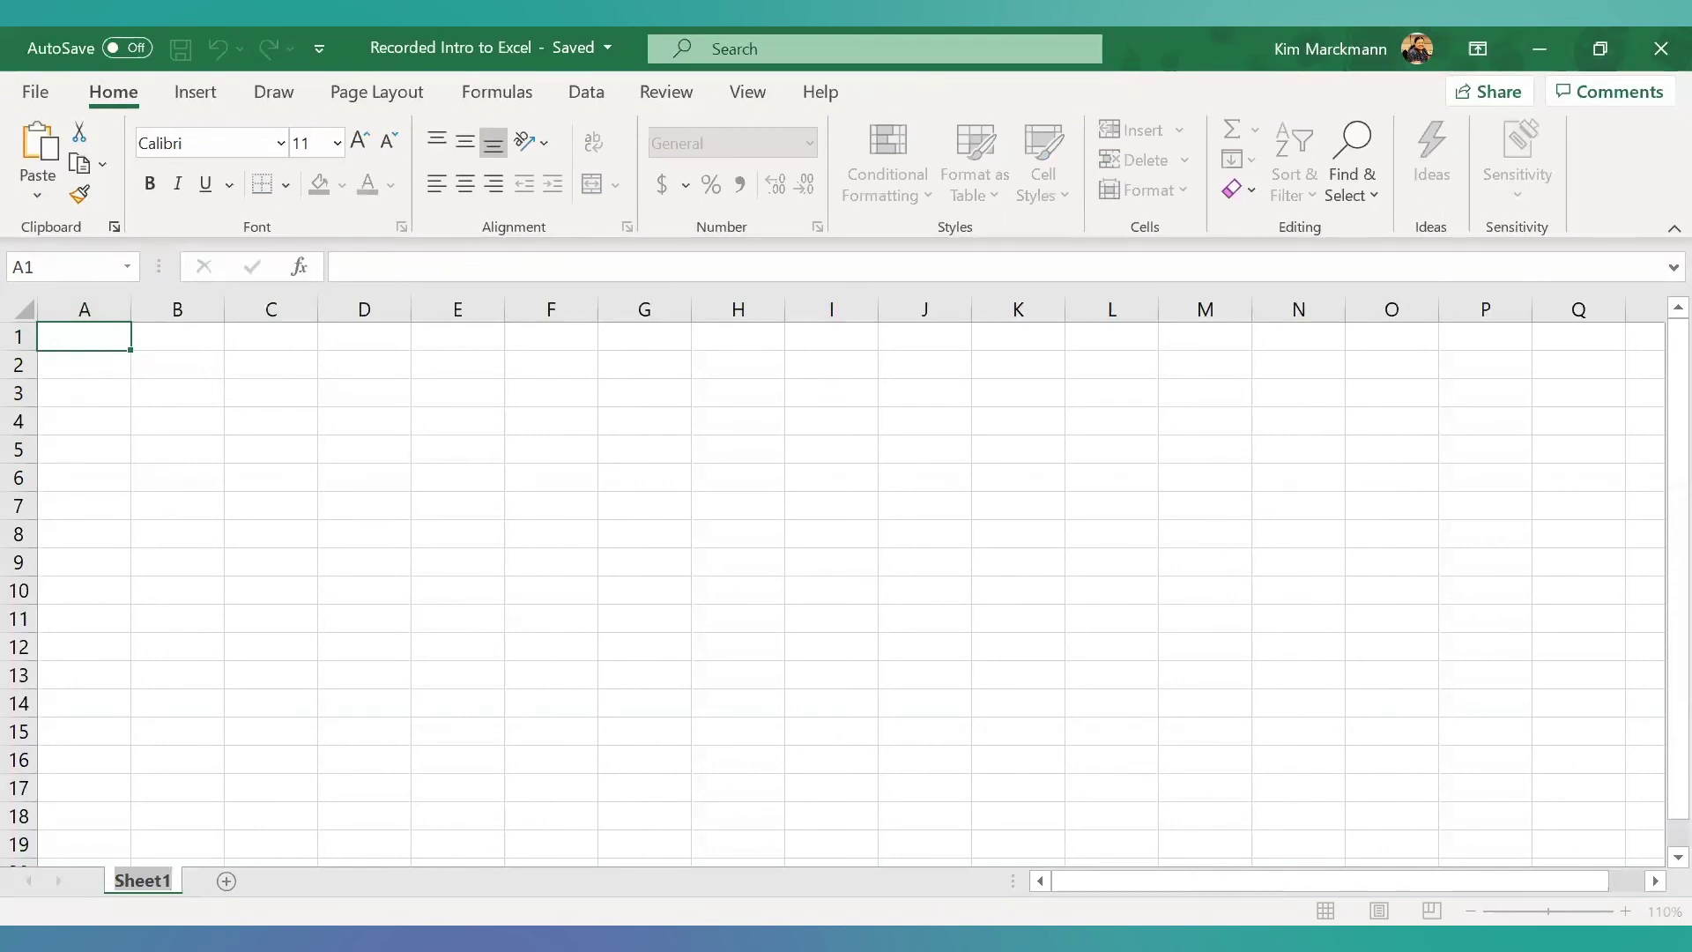
text(Pr)
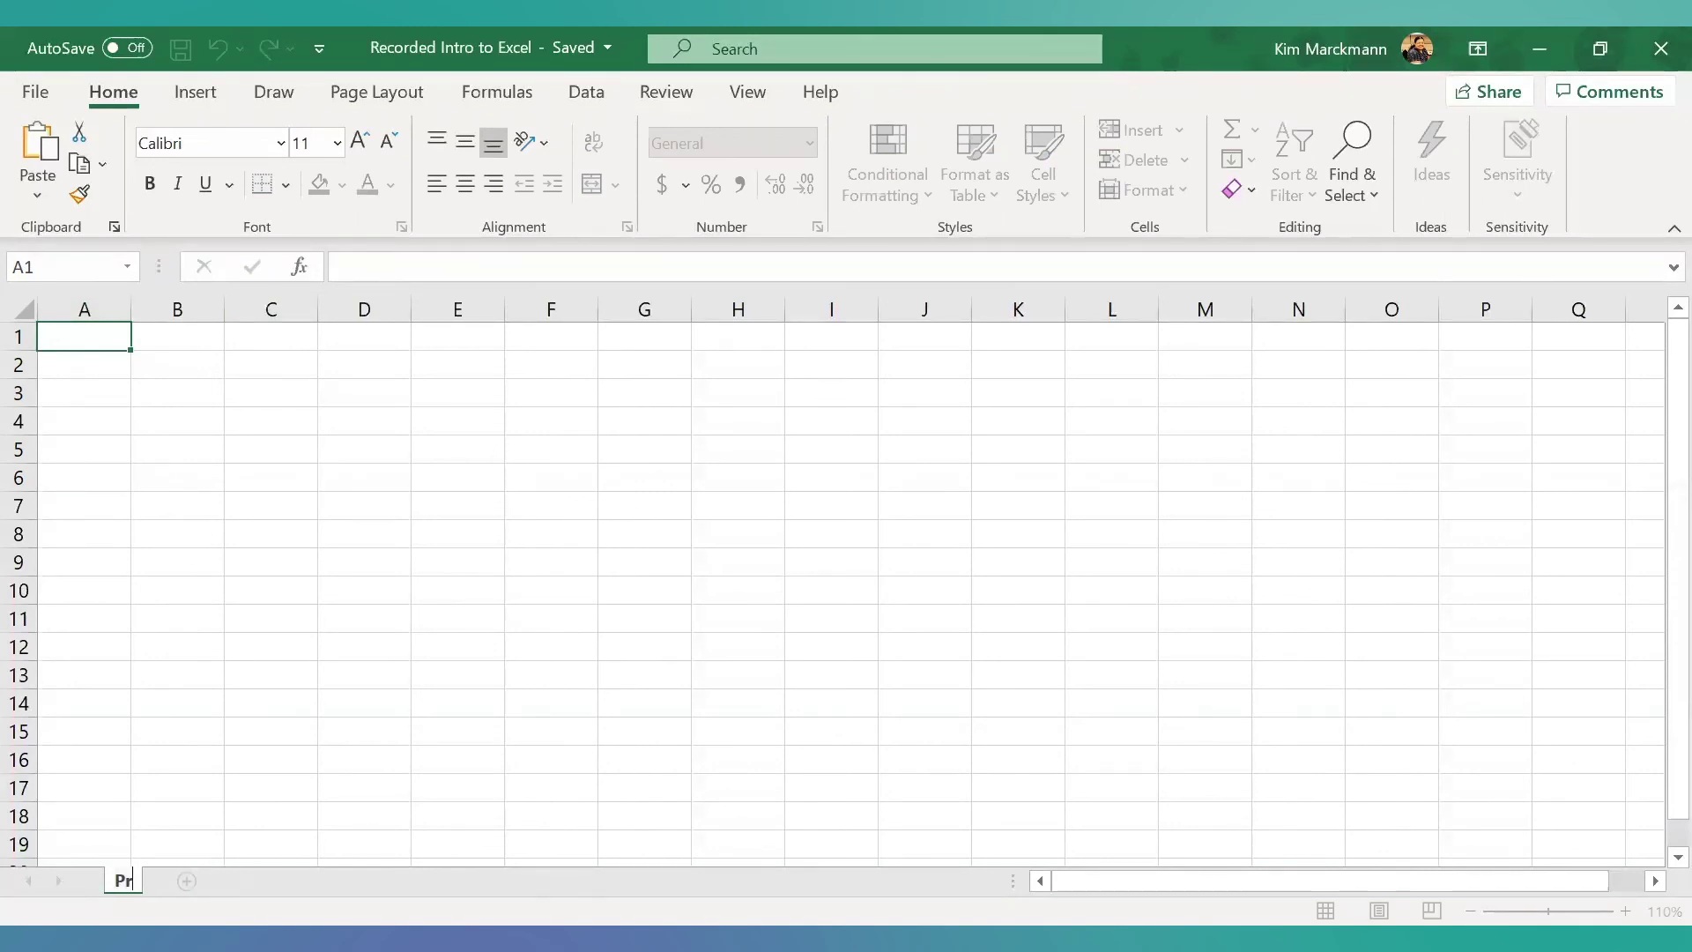
text(actice Exercises)
key(Return)
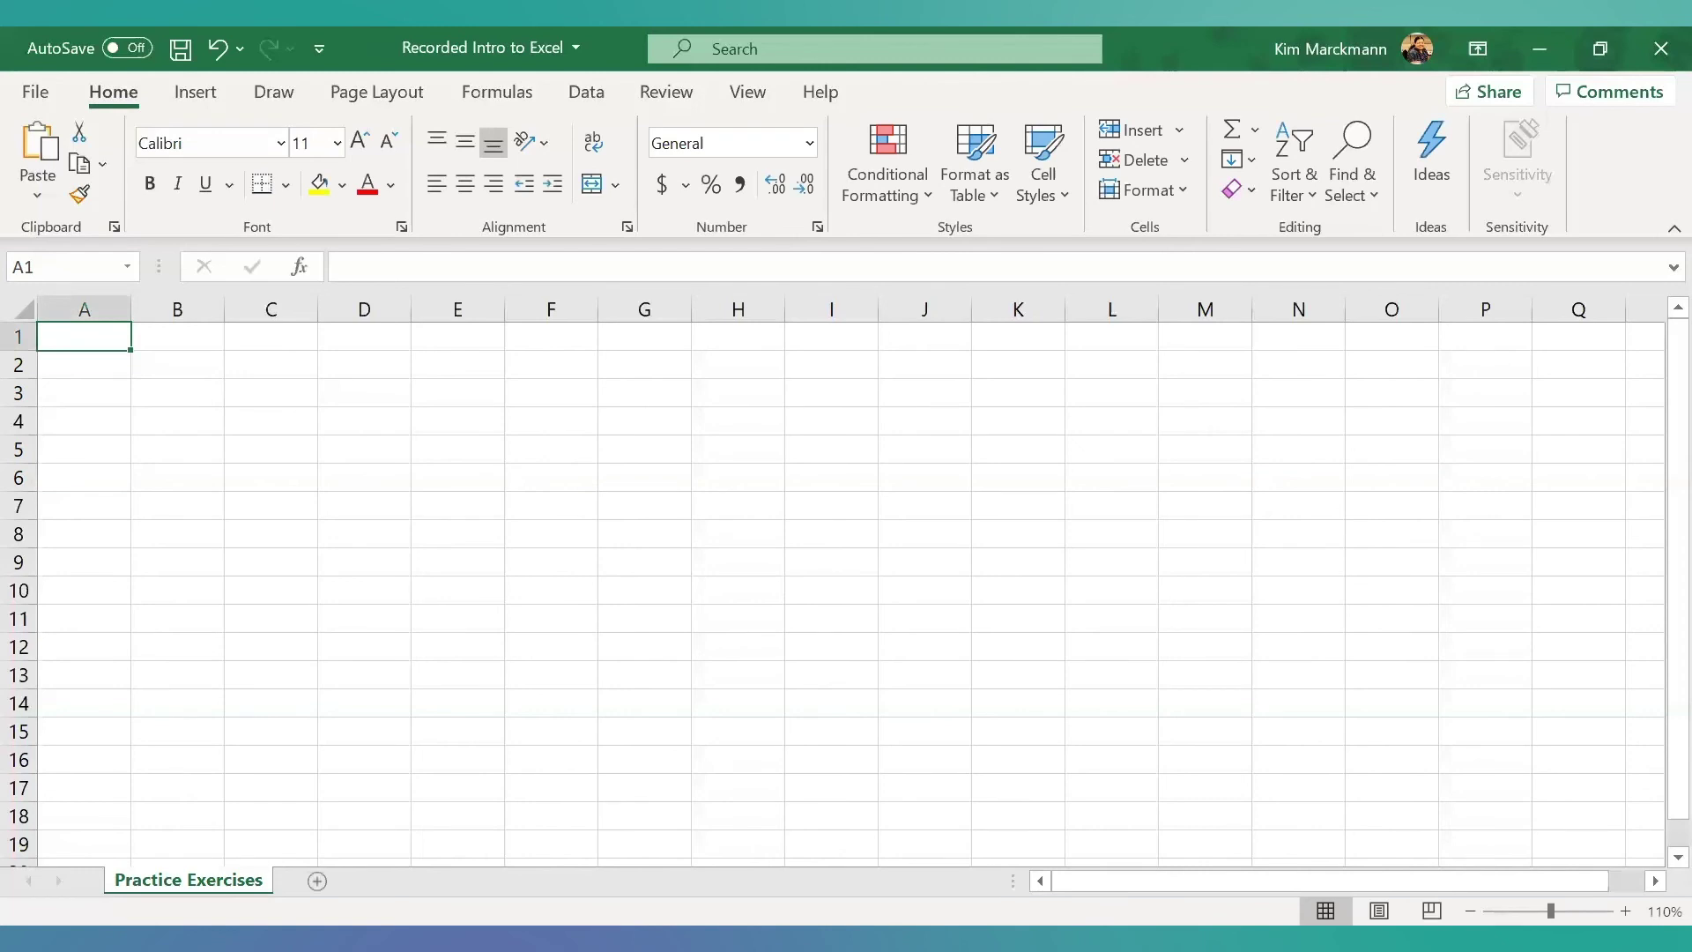
right_click(185, 880)
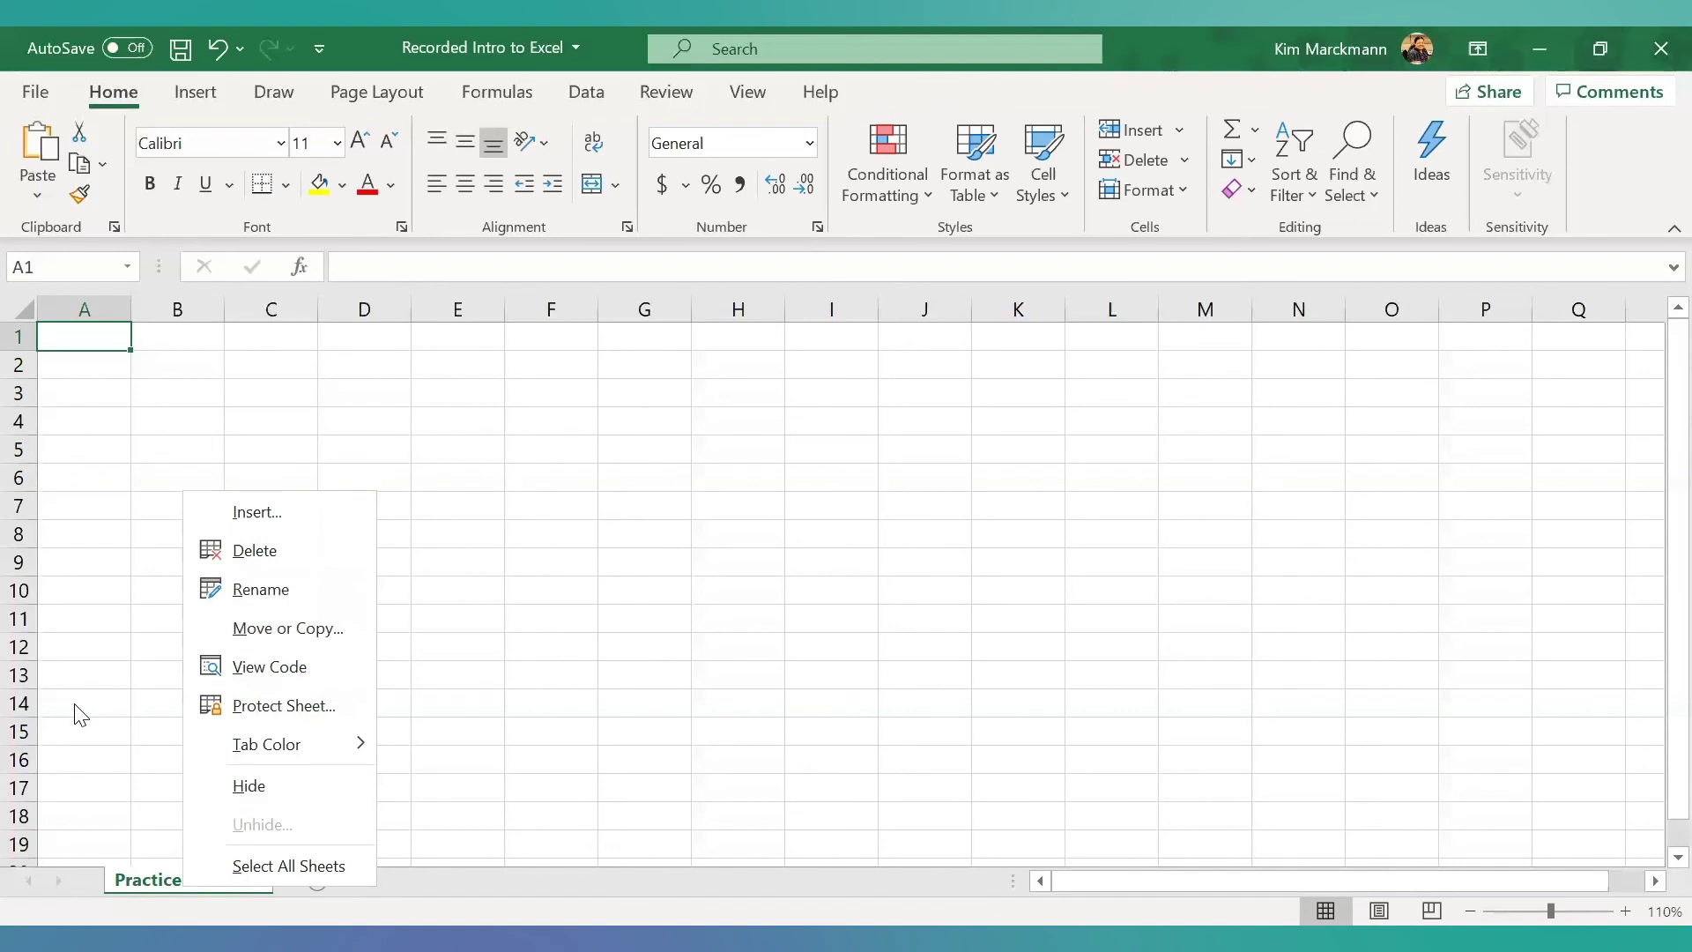
key(Escape)
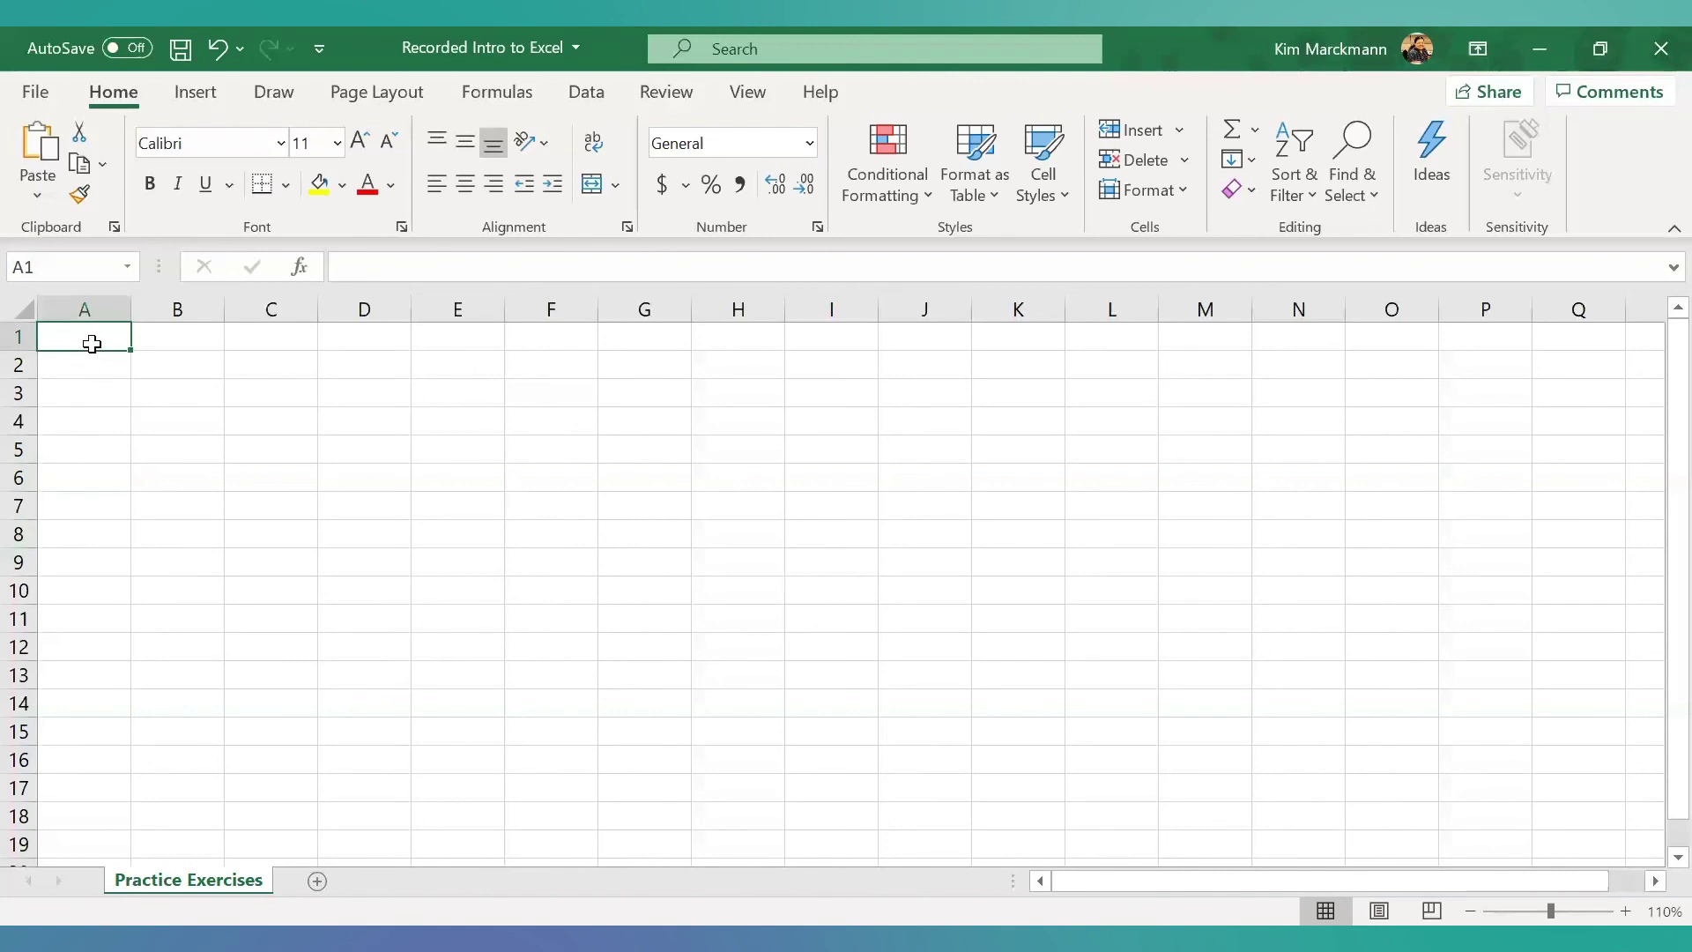
Enter the column headings Person, Job and Minutes in cells A1 to C1.
text(Person)
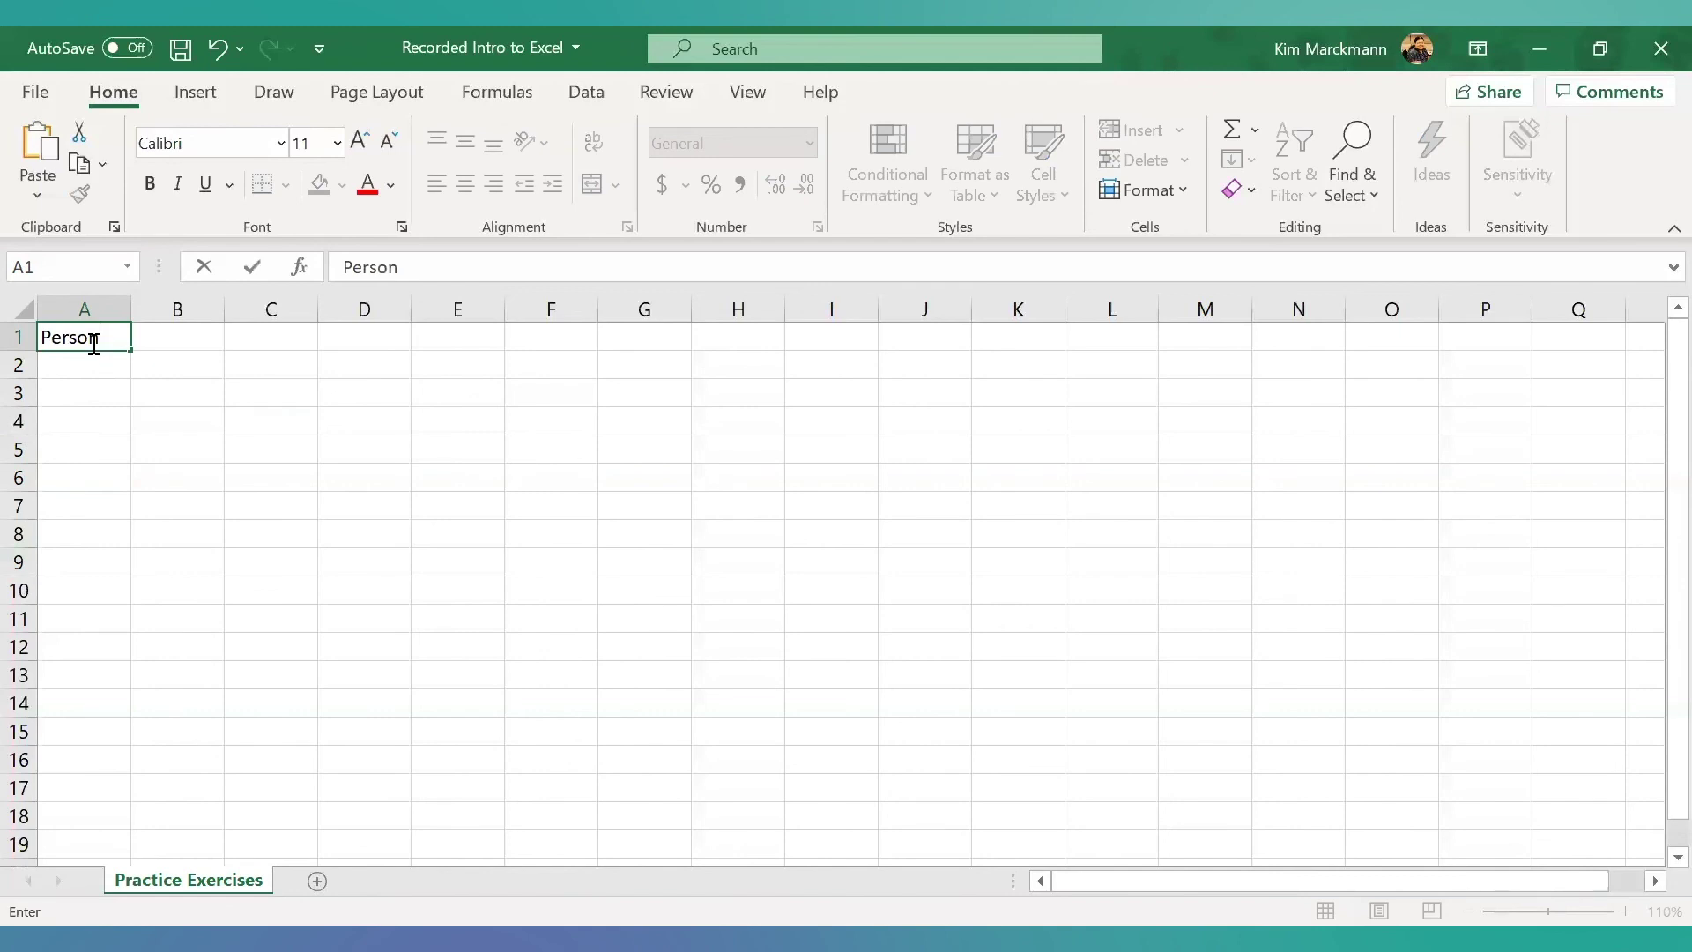
key(Tab)
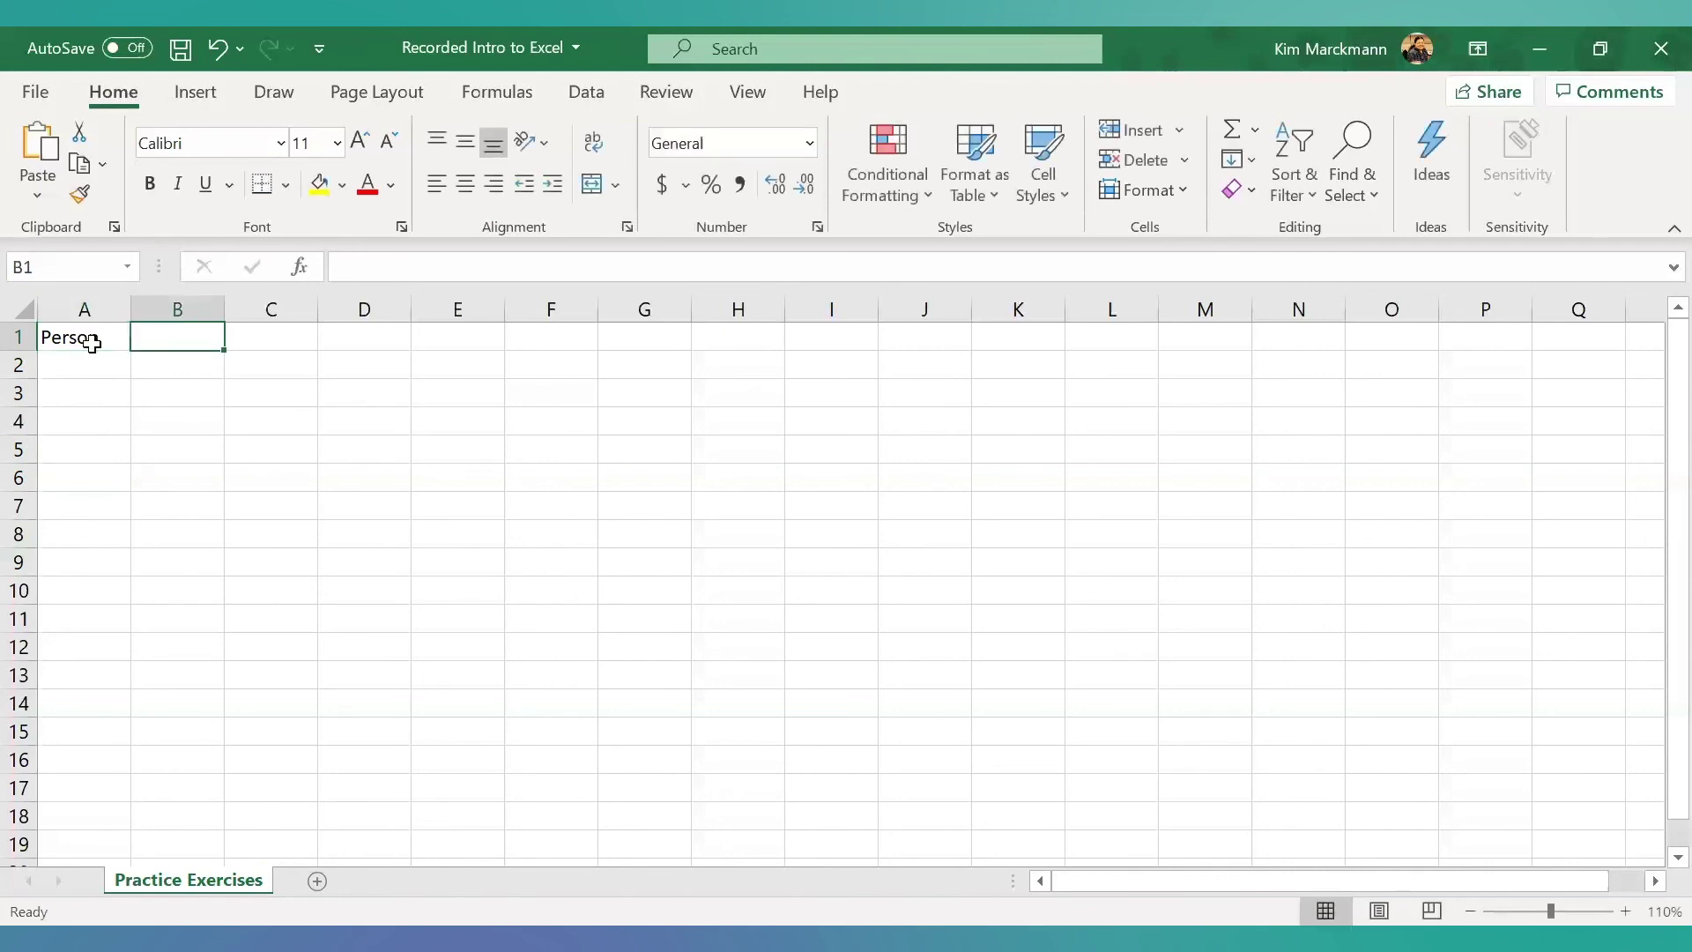
text(Job)
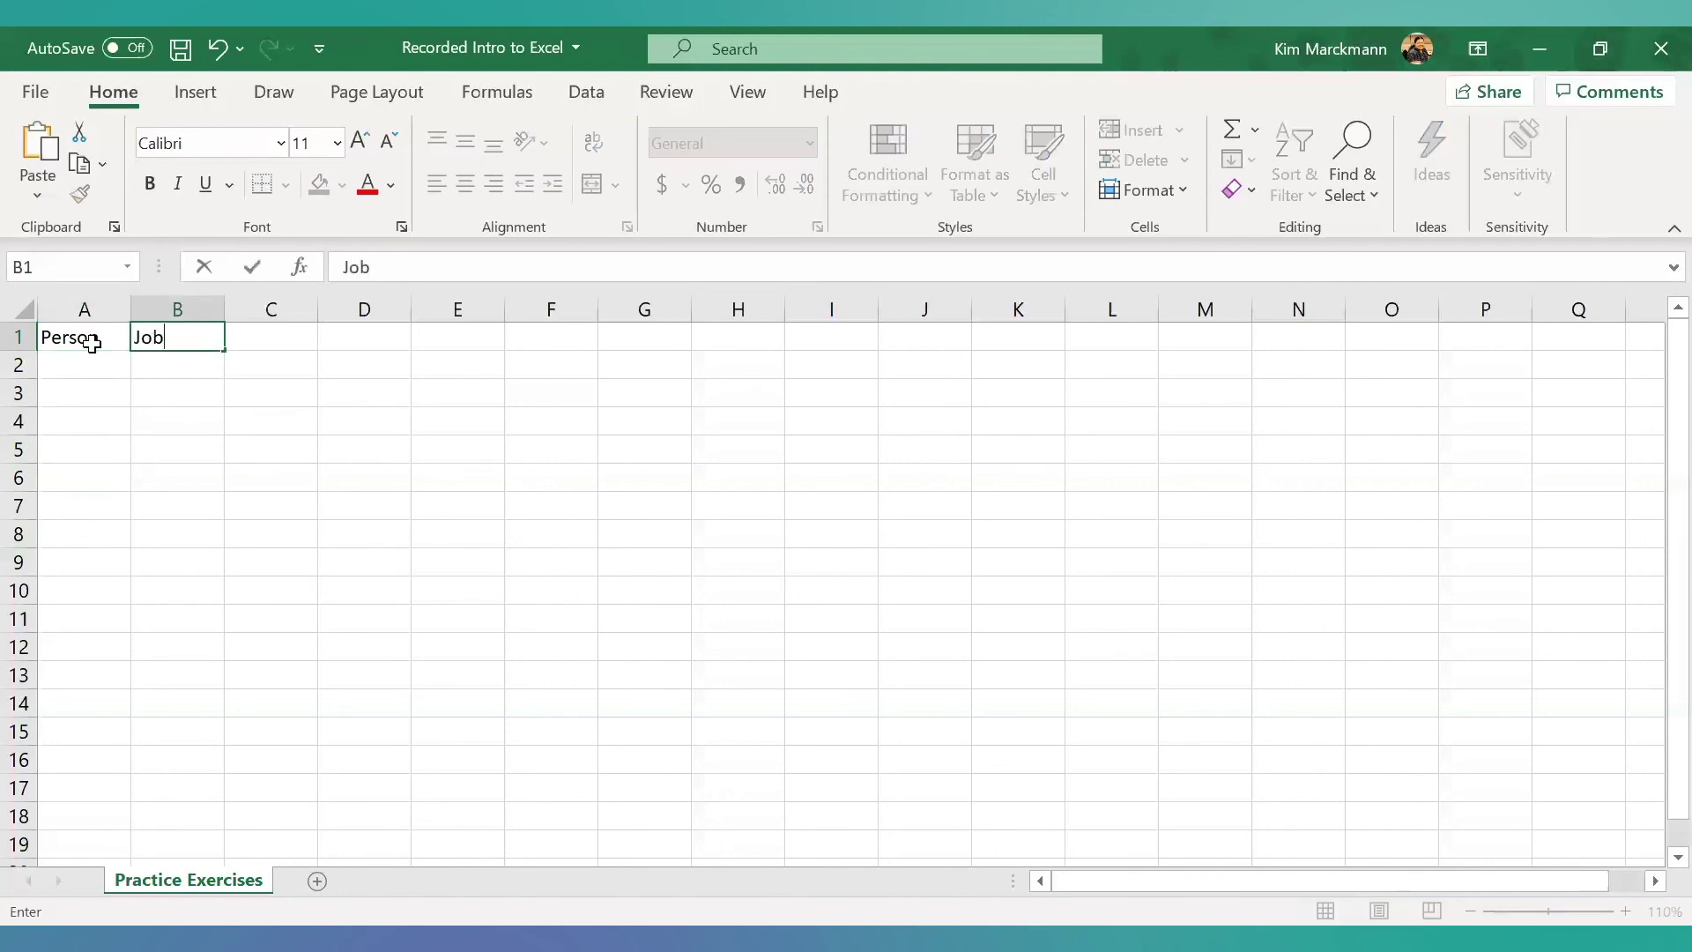
key(Tab)
text(Minutes)
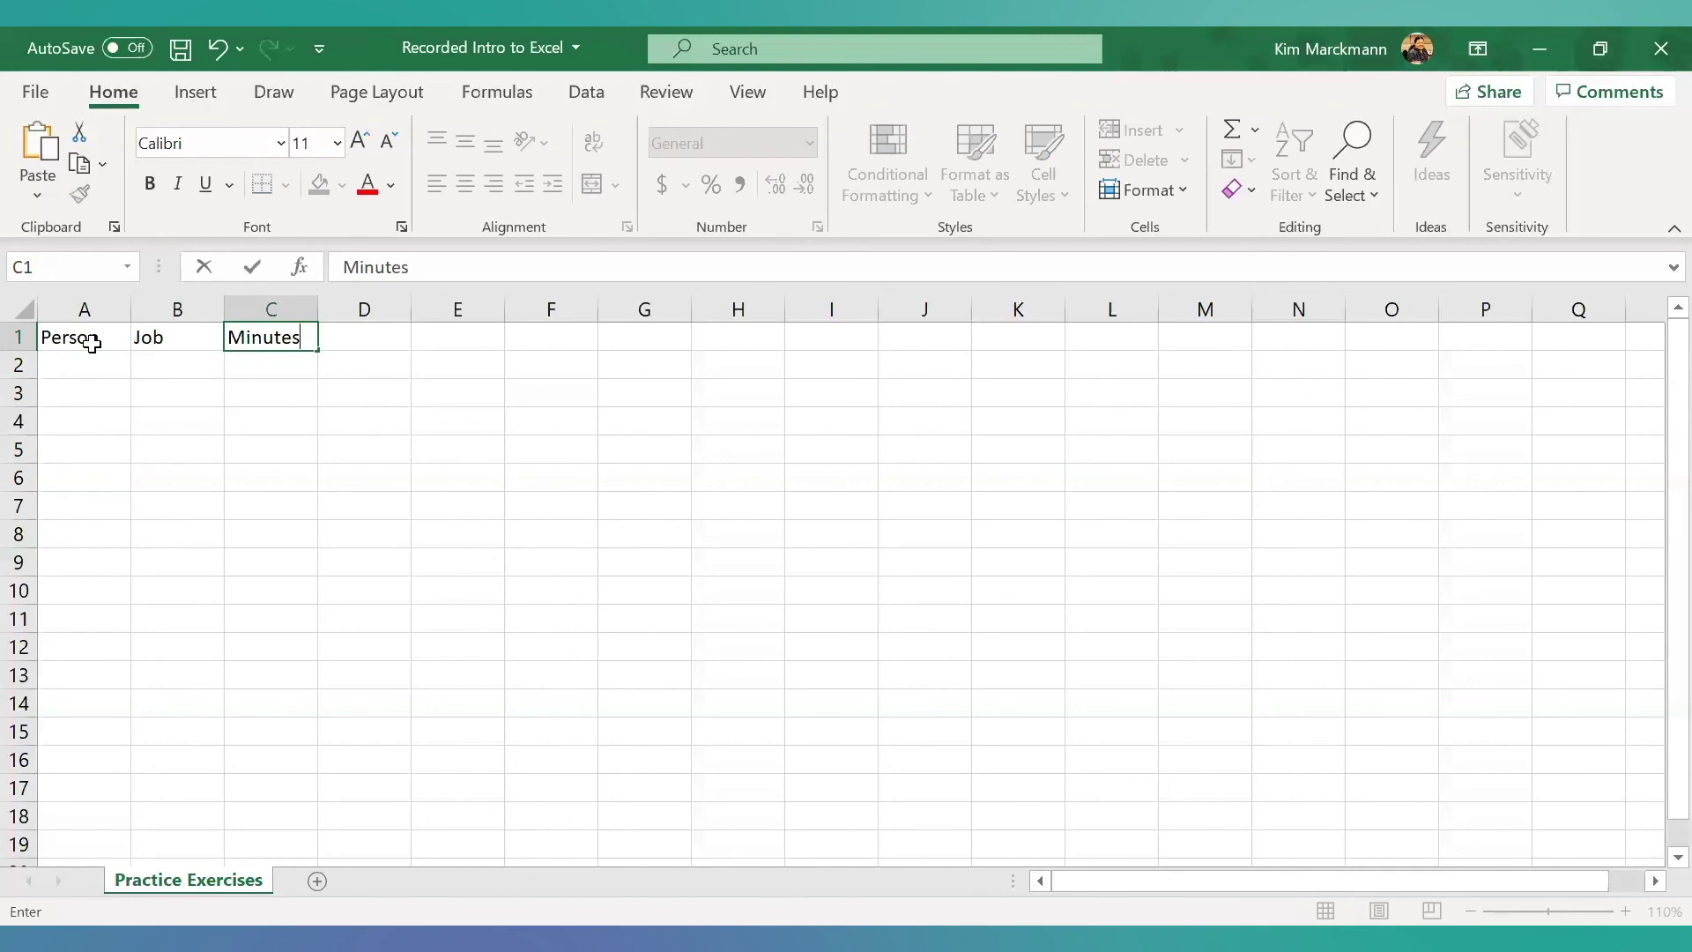
key(Return)
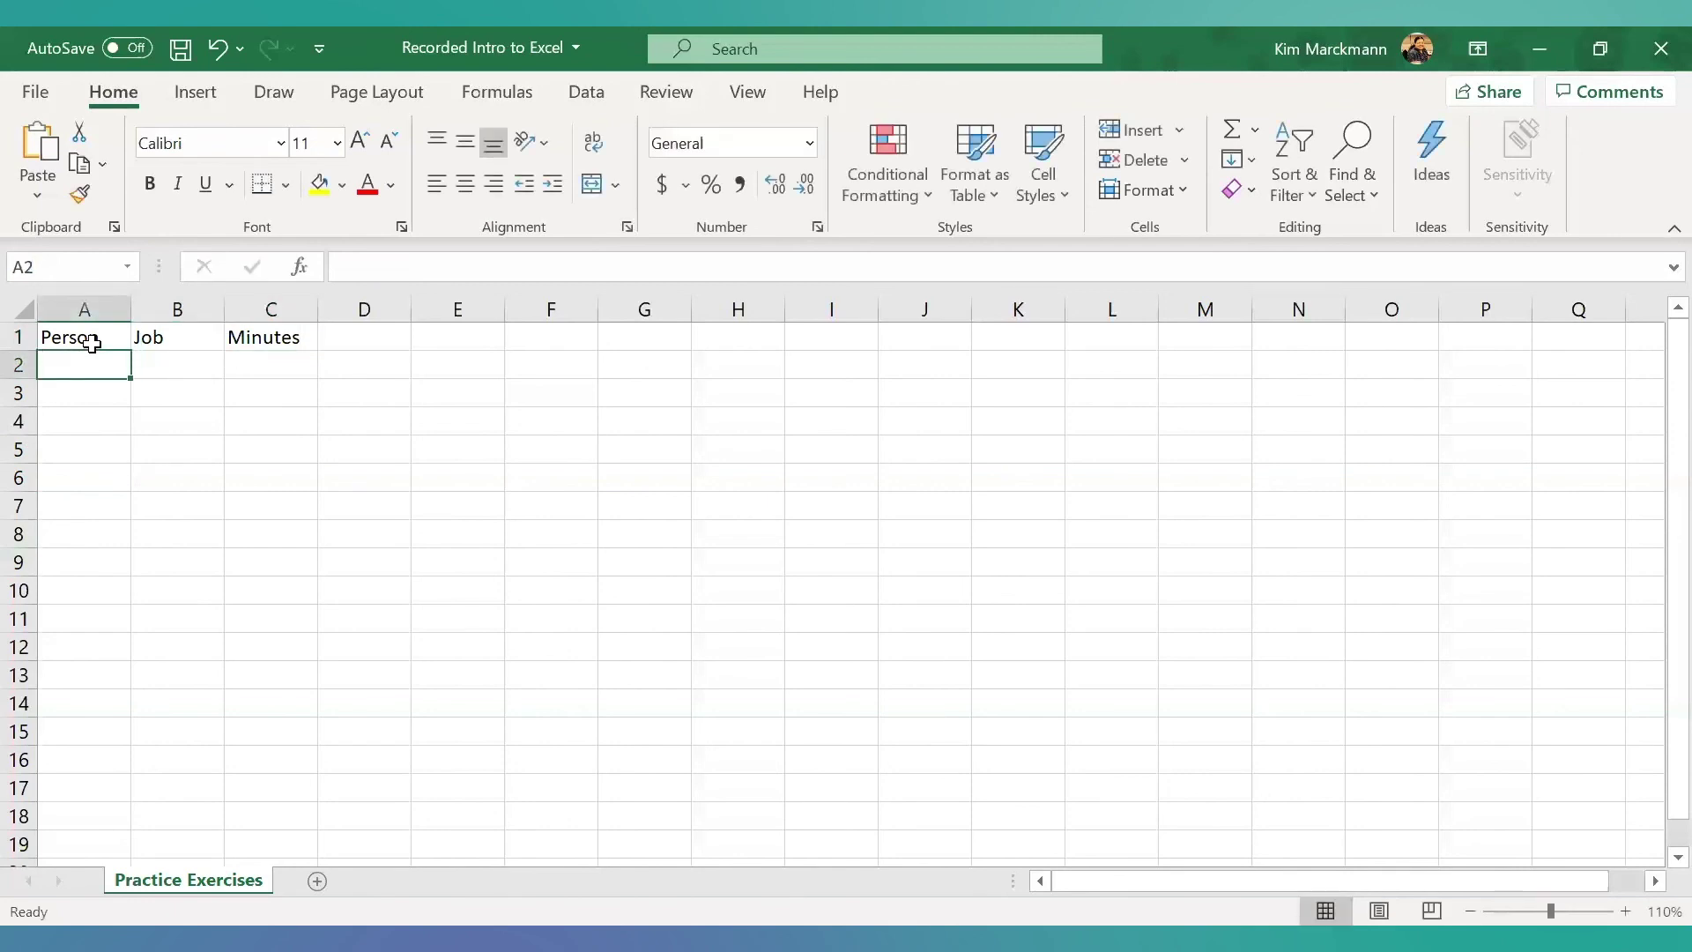
Fill row 2 with the first person's name, the job Sweep and 20 minutes.
text(Frank)
key(Tab)
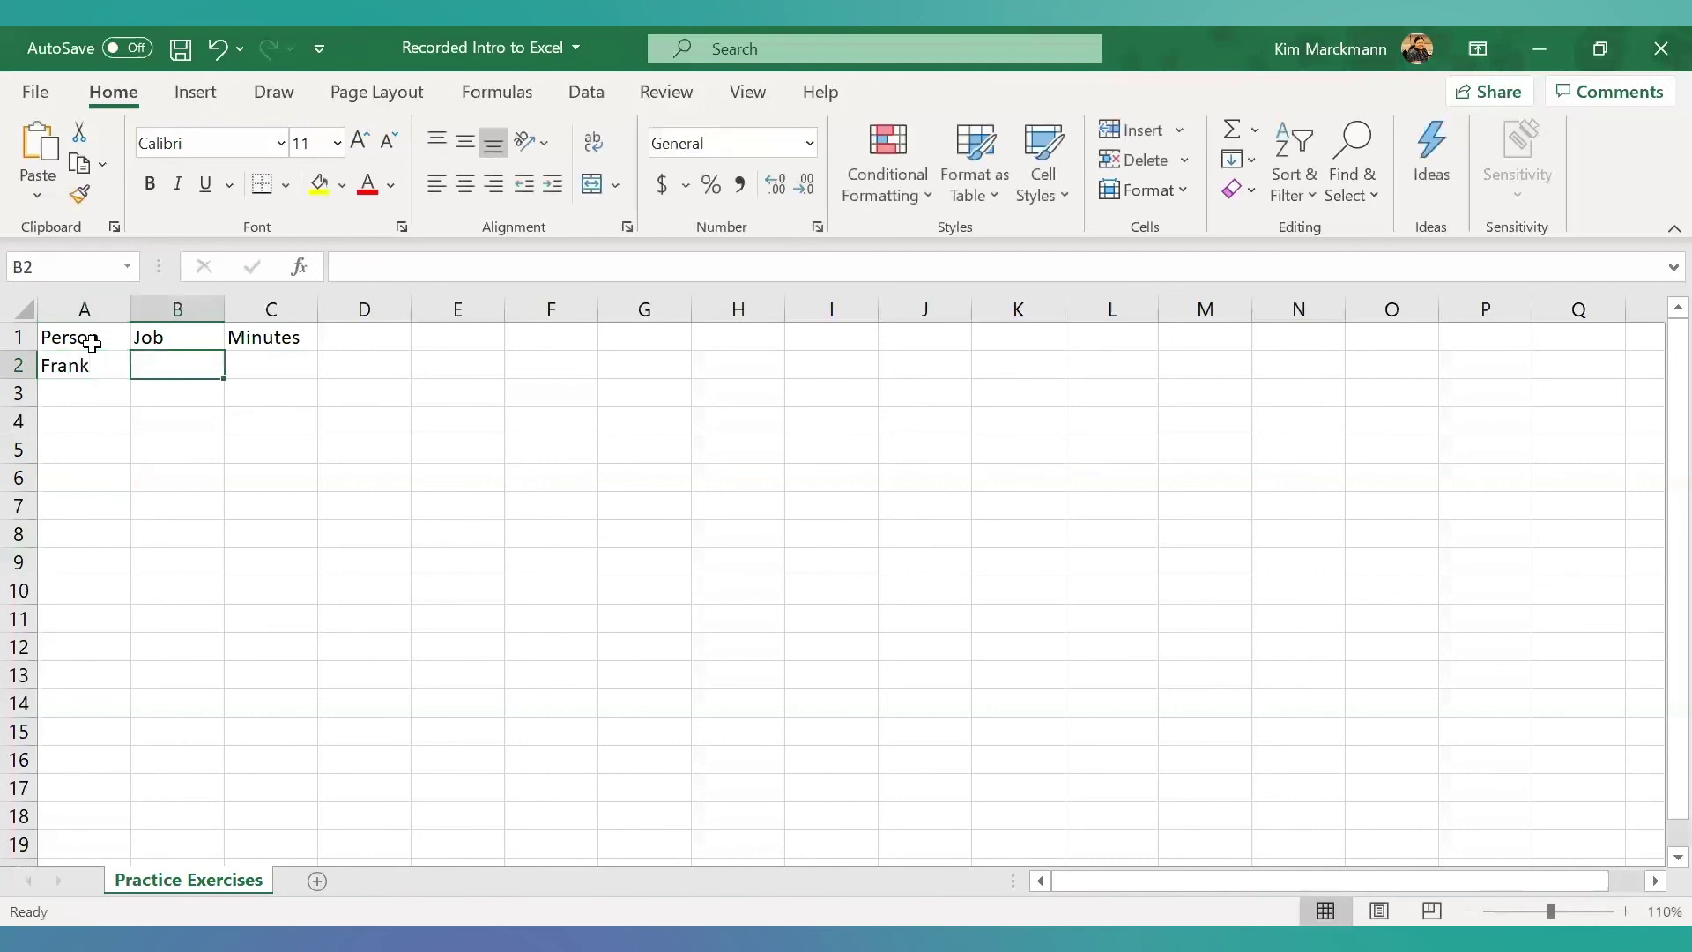
text(Sweep)
key(Tab)
text(20)
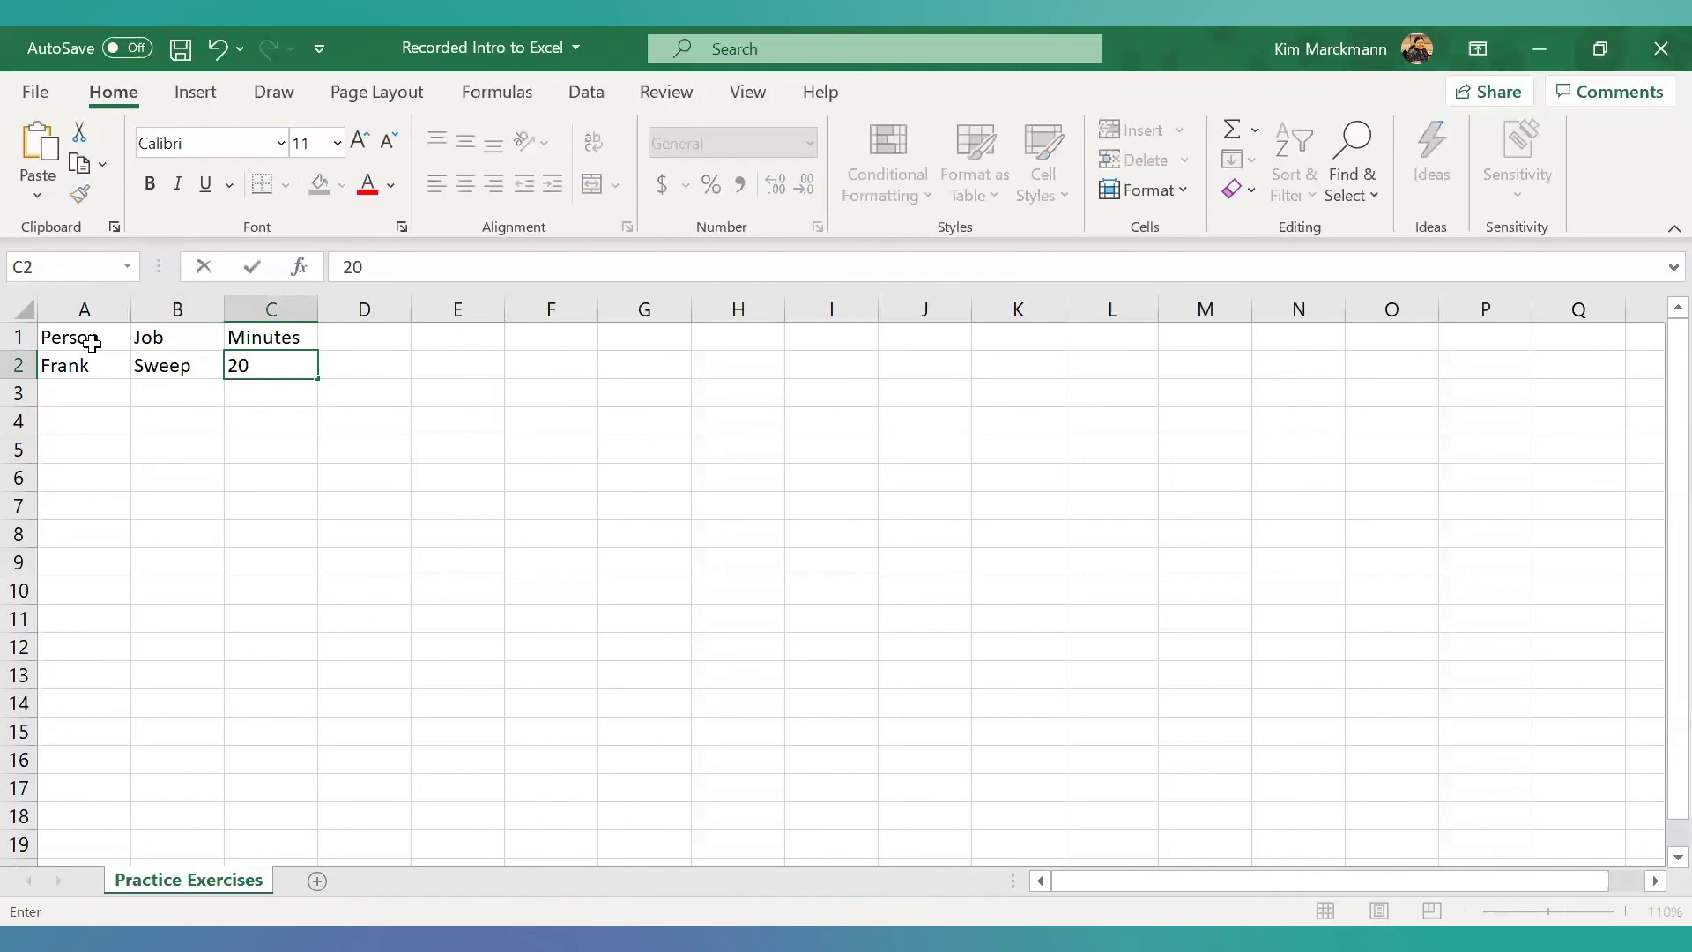
key(Return)
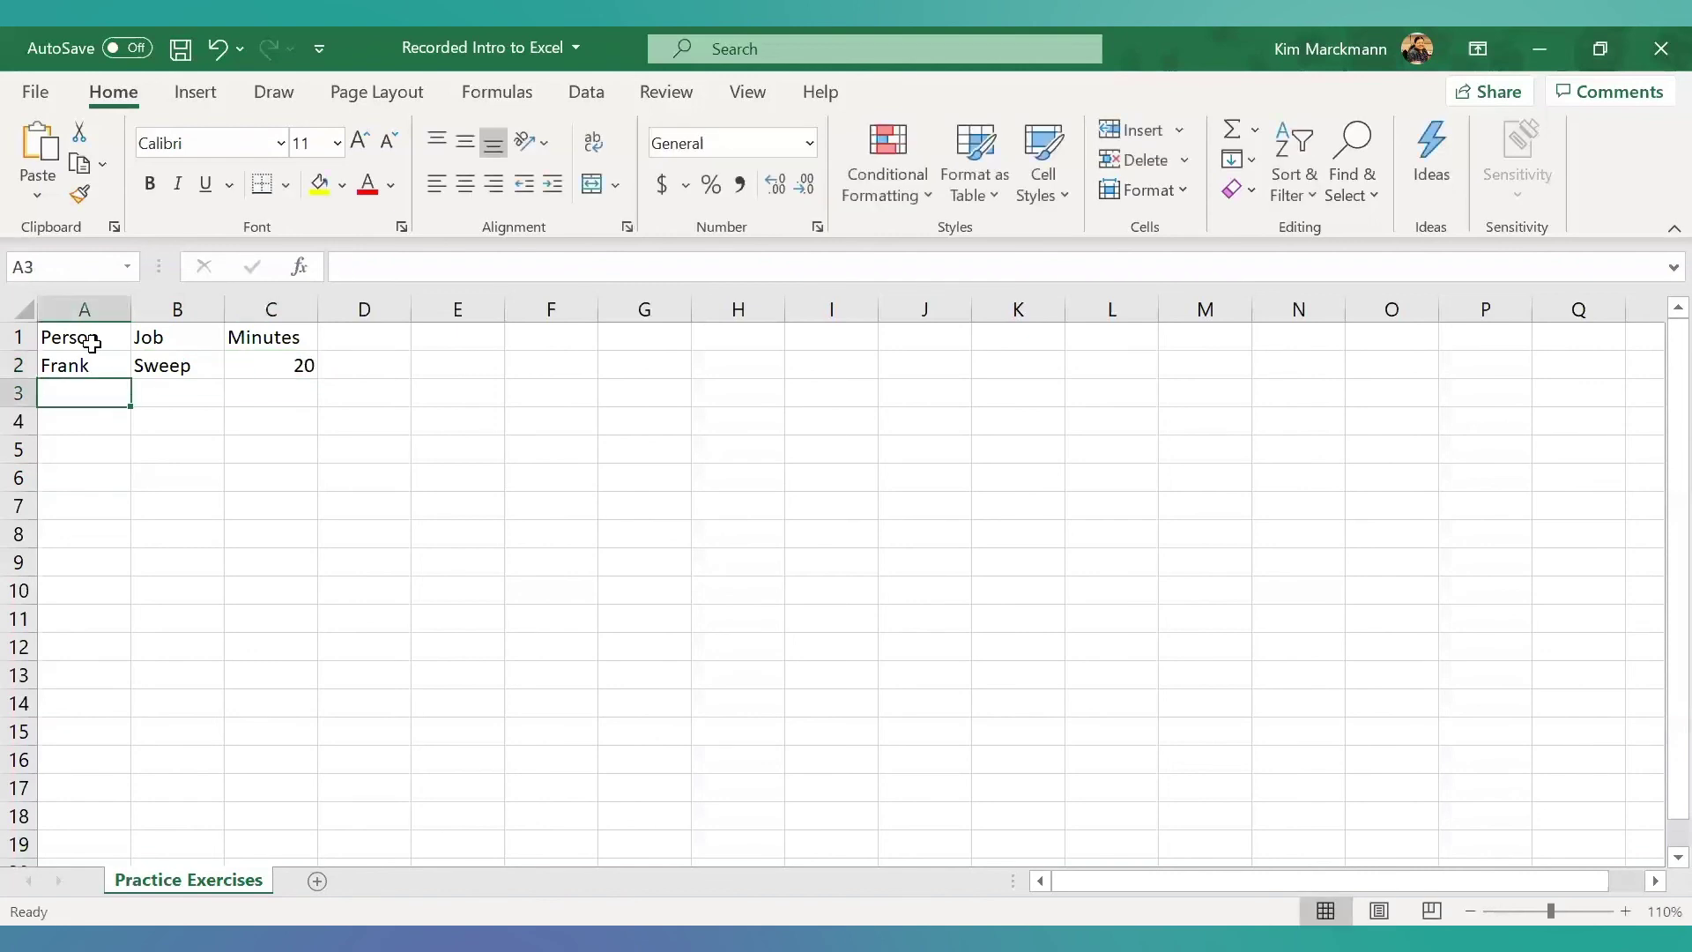
Fill row 3 with the same person's name as row 2, the job Mop and 20 minutes.
text(Frank)
key(Tab)
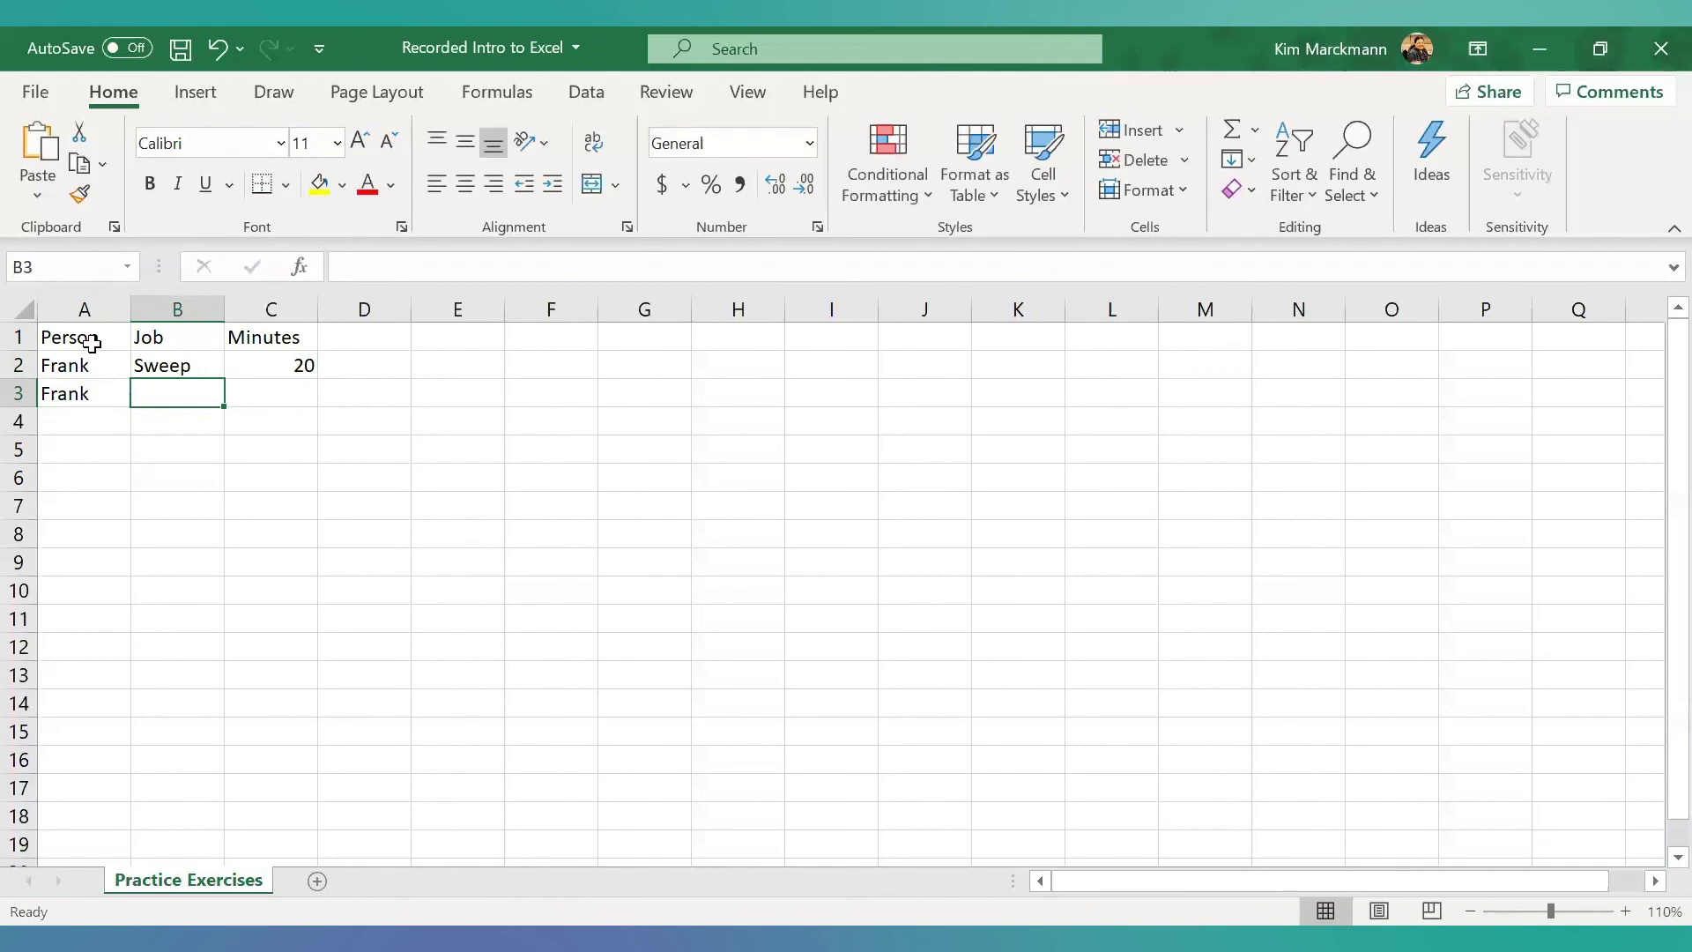
text(Mop)
key(Tab)
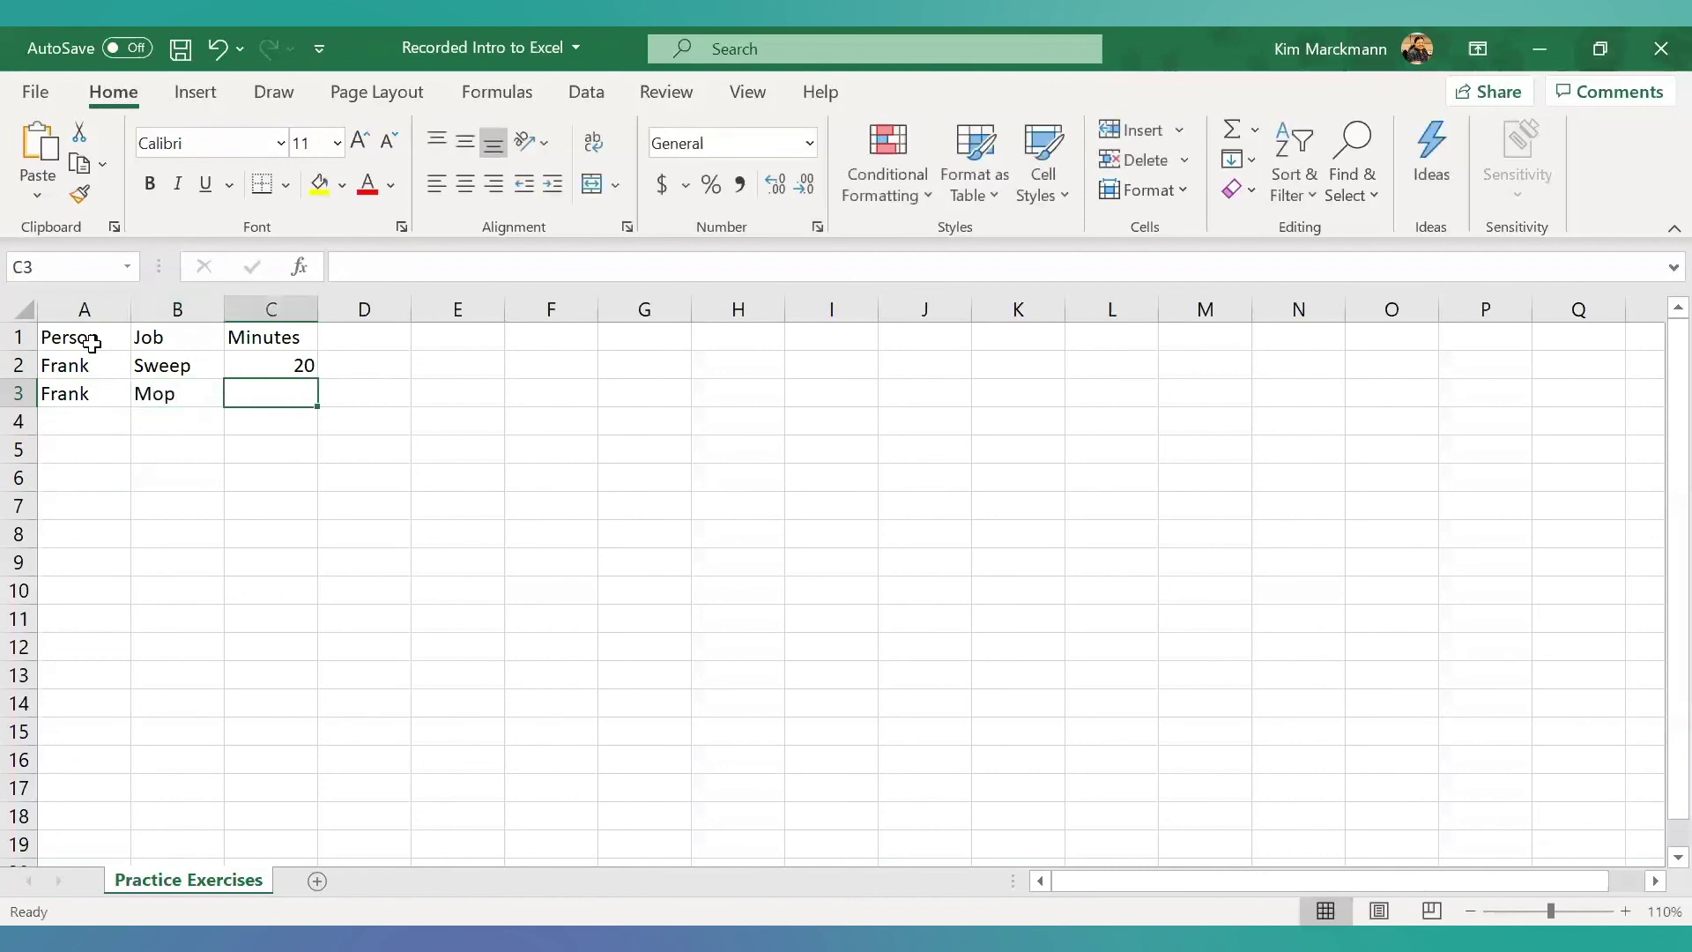
text(20)
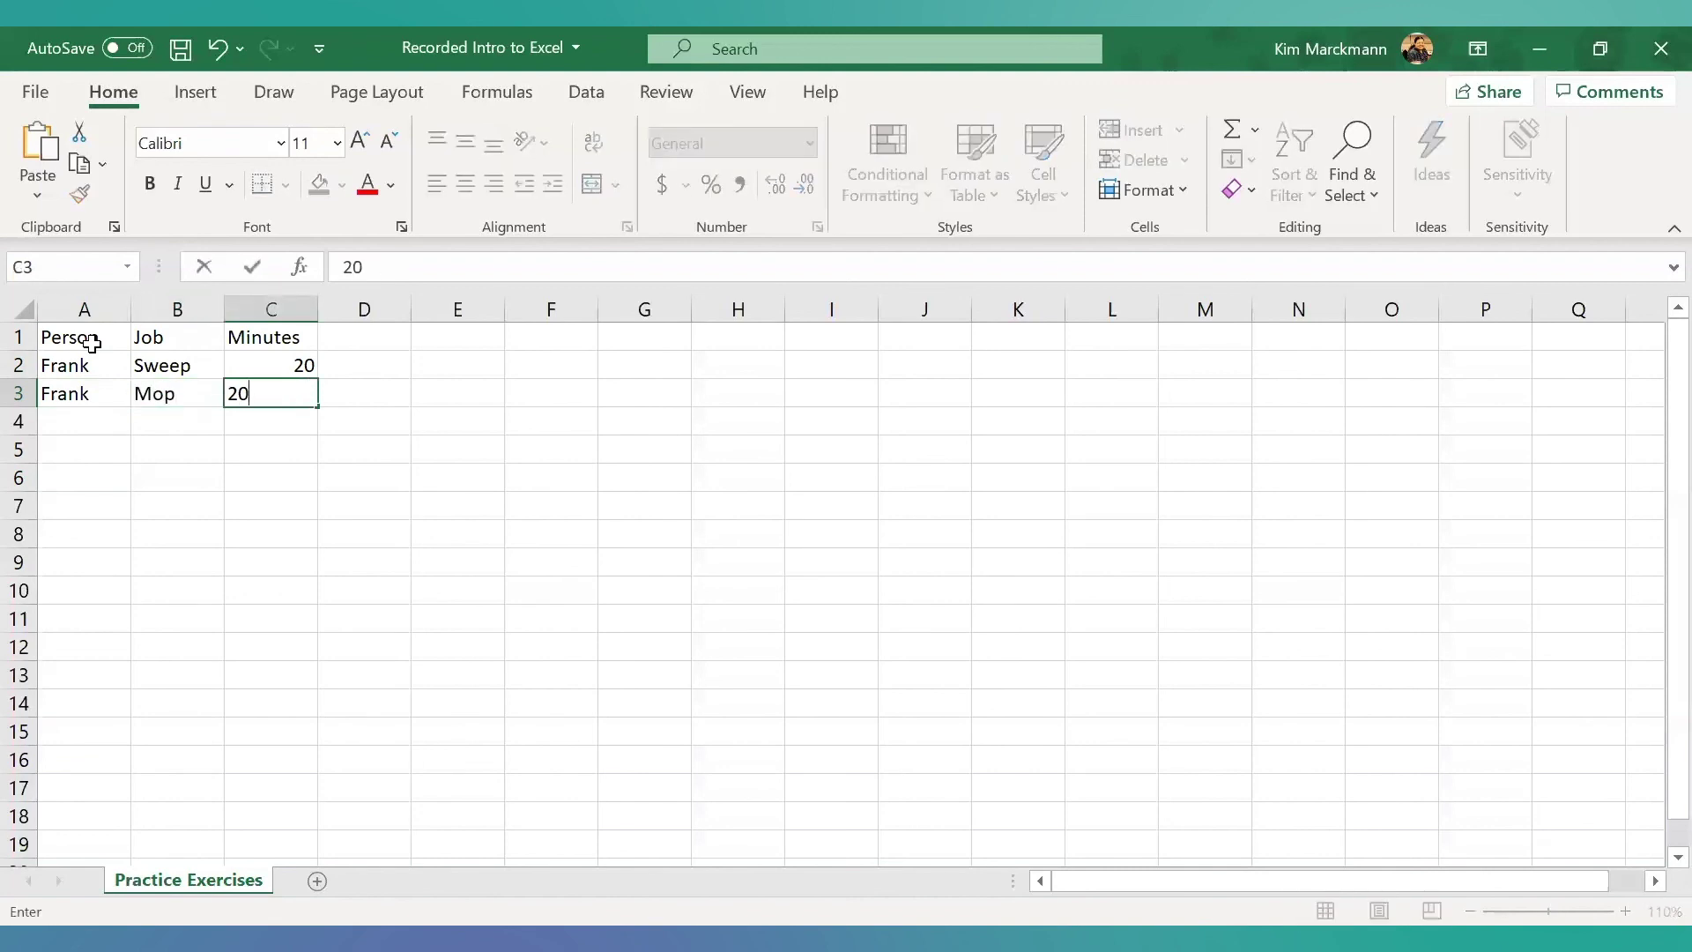
key(Return)
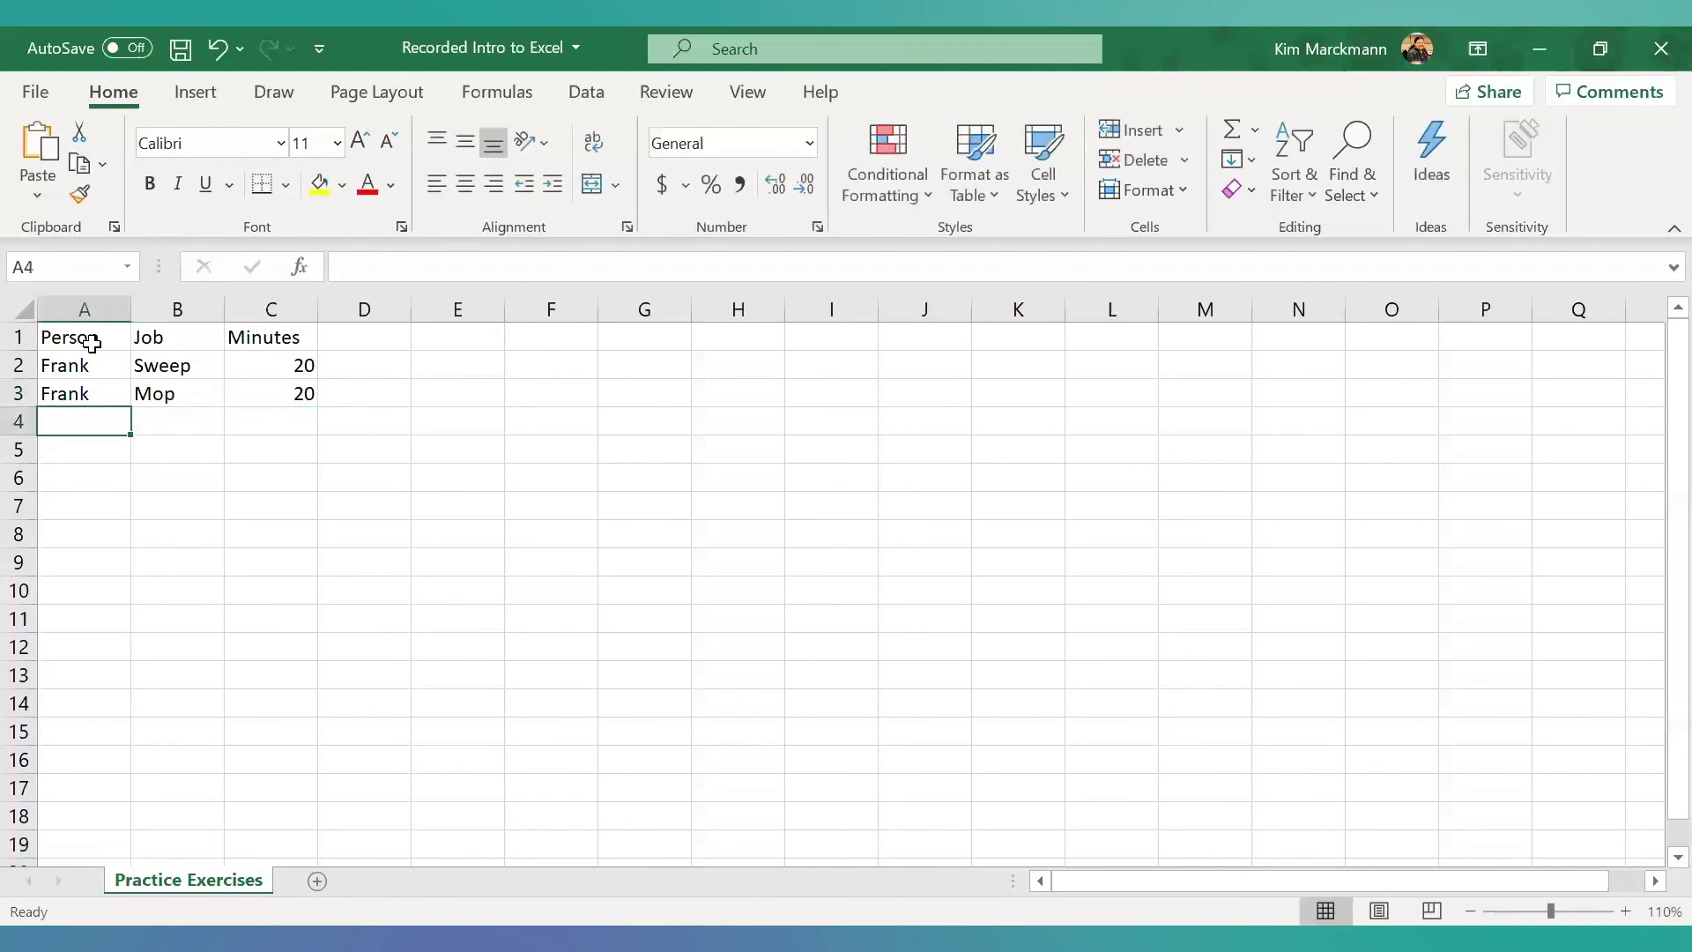
Fill row 4 with the first person's name again, the job Fix Door and 10 minutes.
text(Frank)
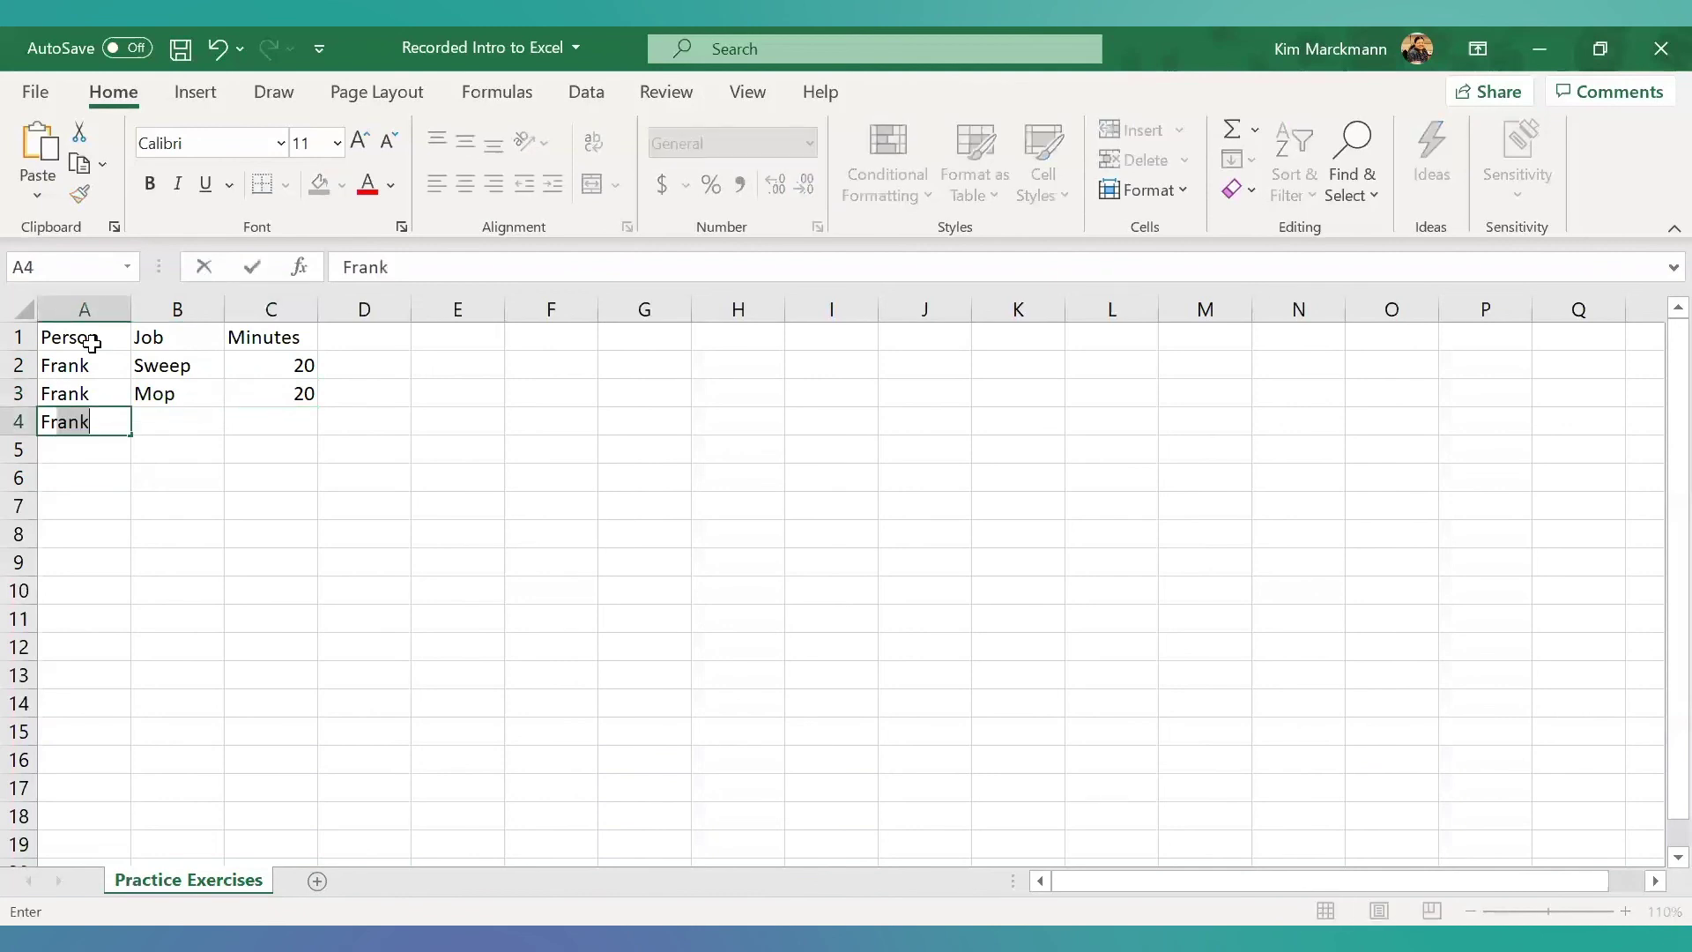
key(Tab)
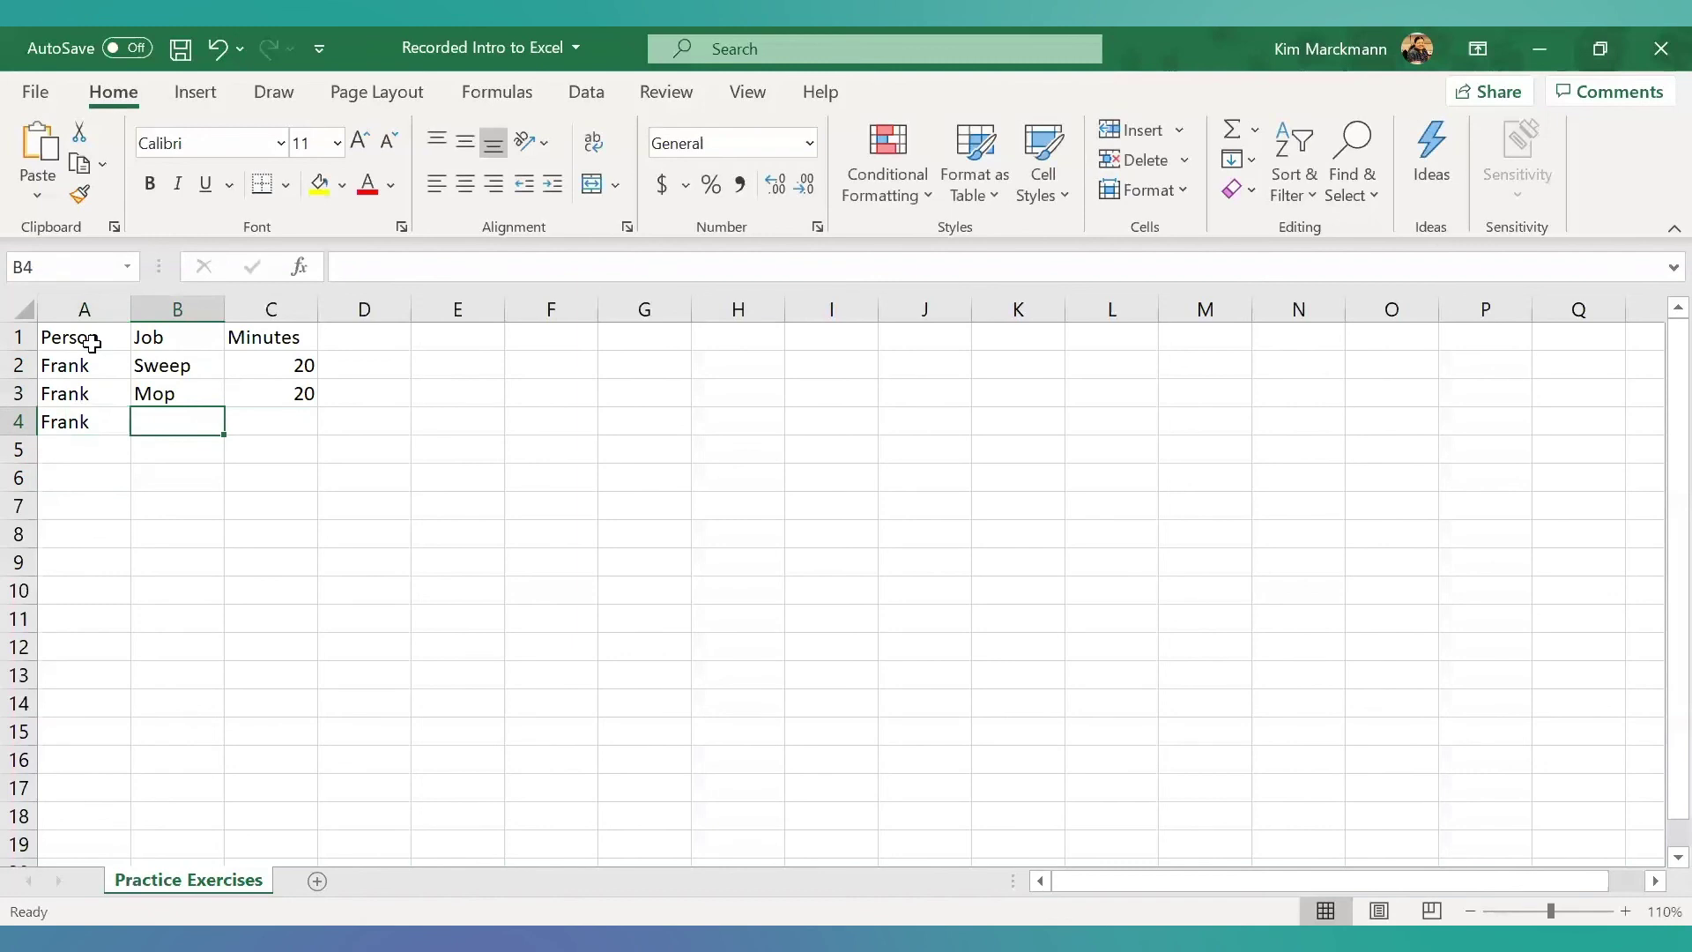
text(Fix Doo)
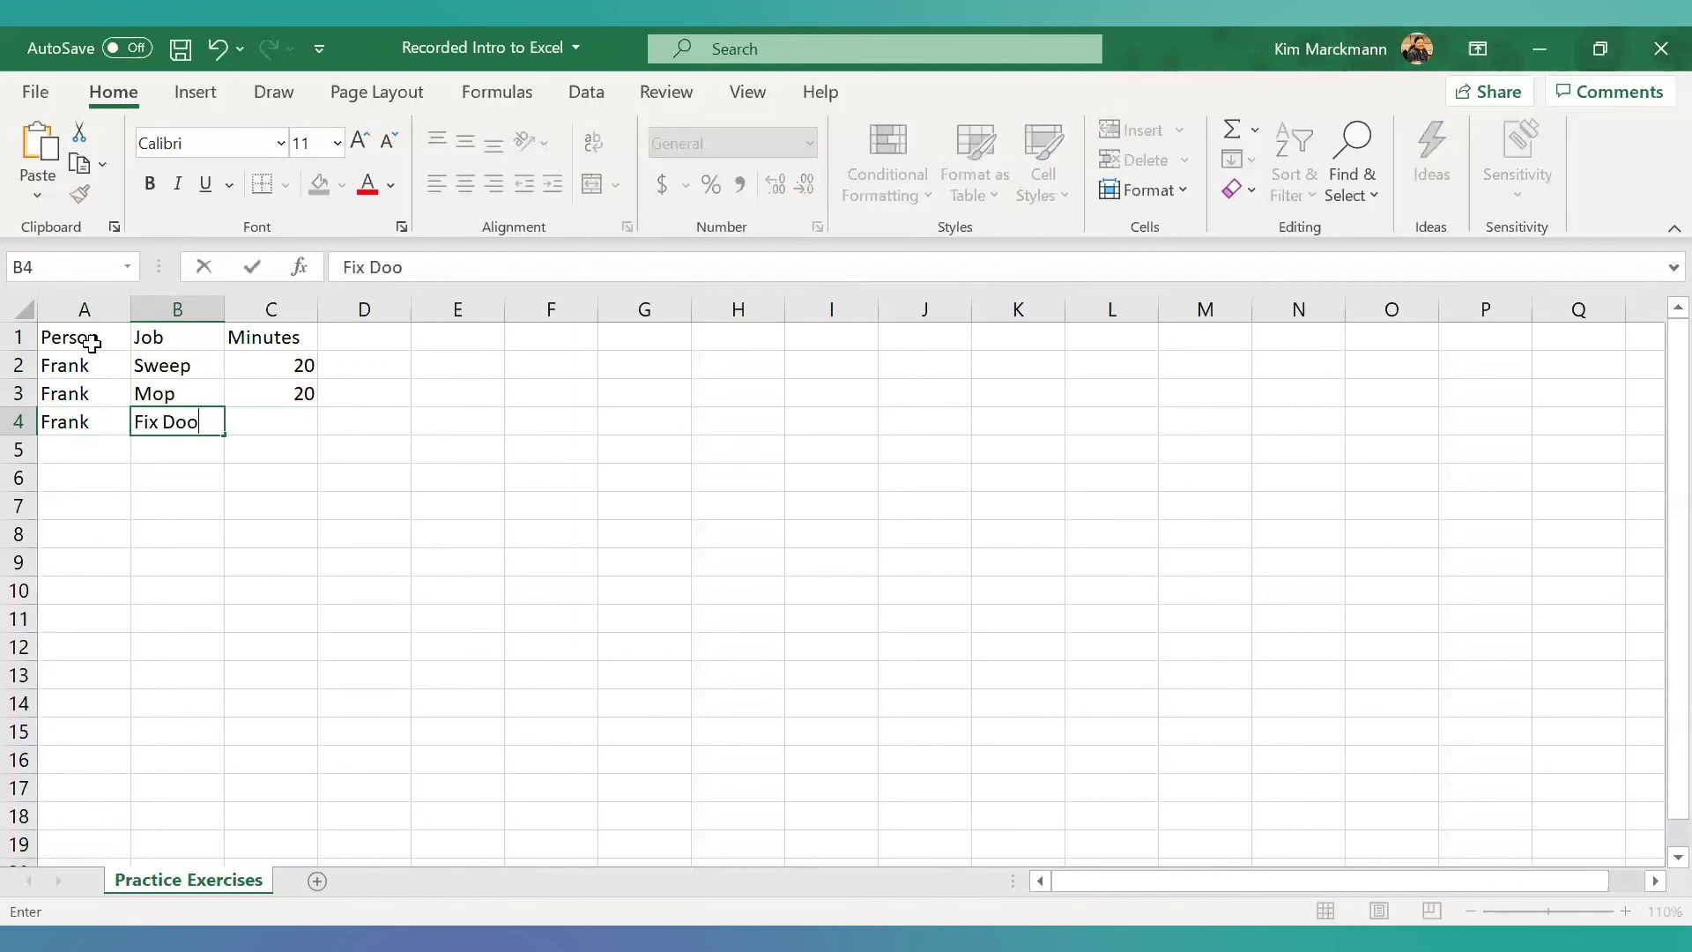
text(r)
key(Tab)
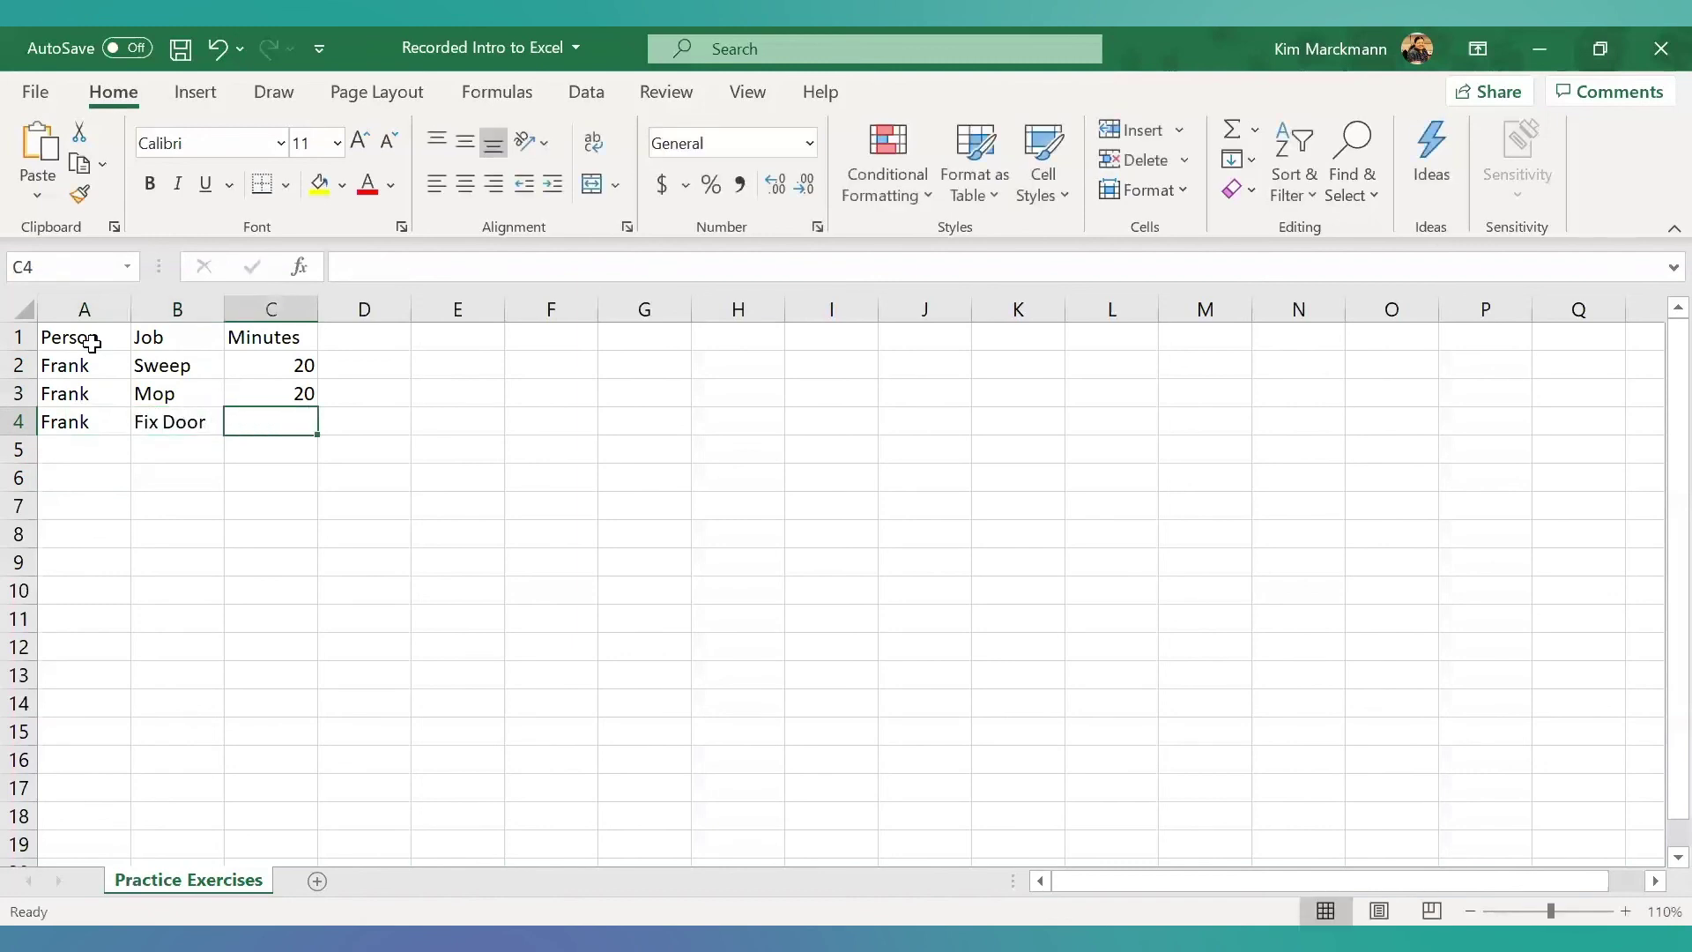
text(10)
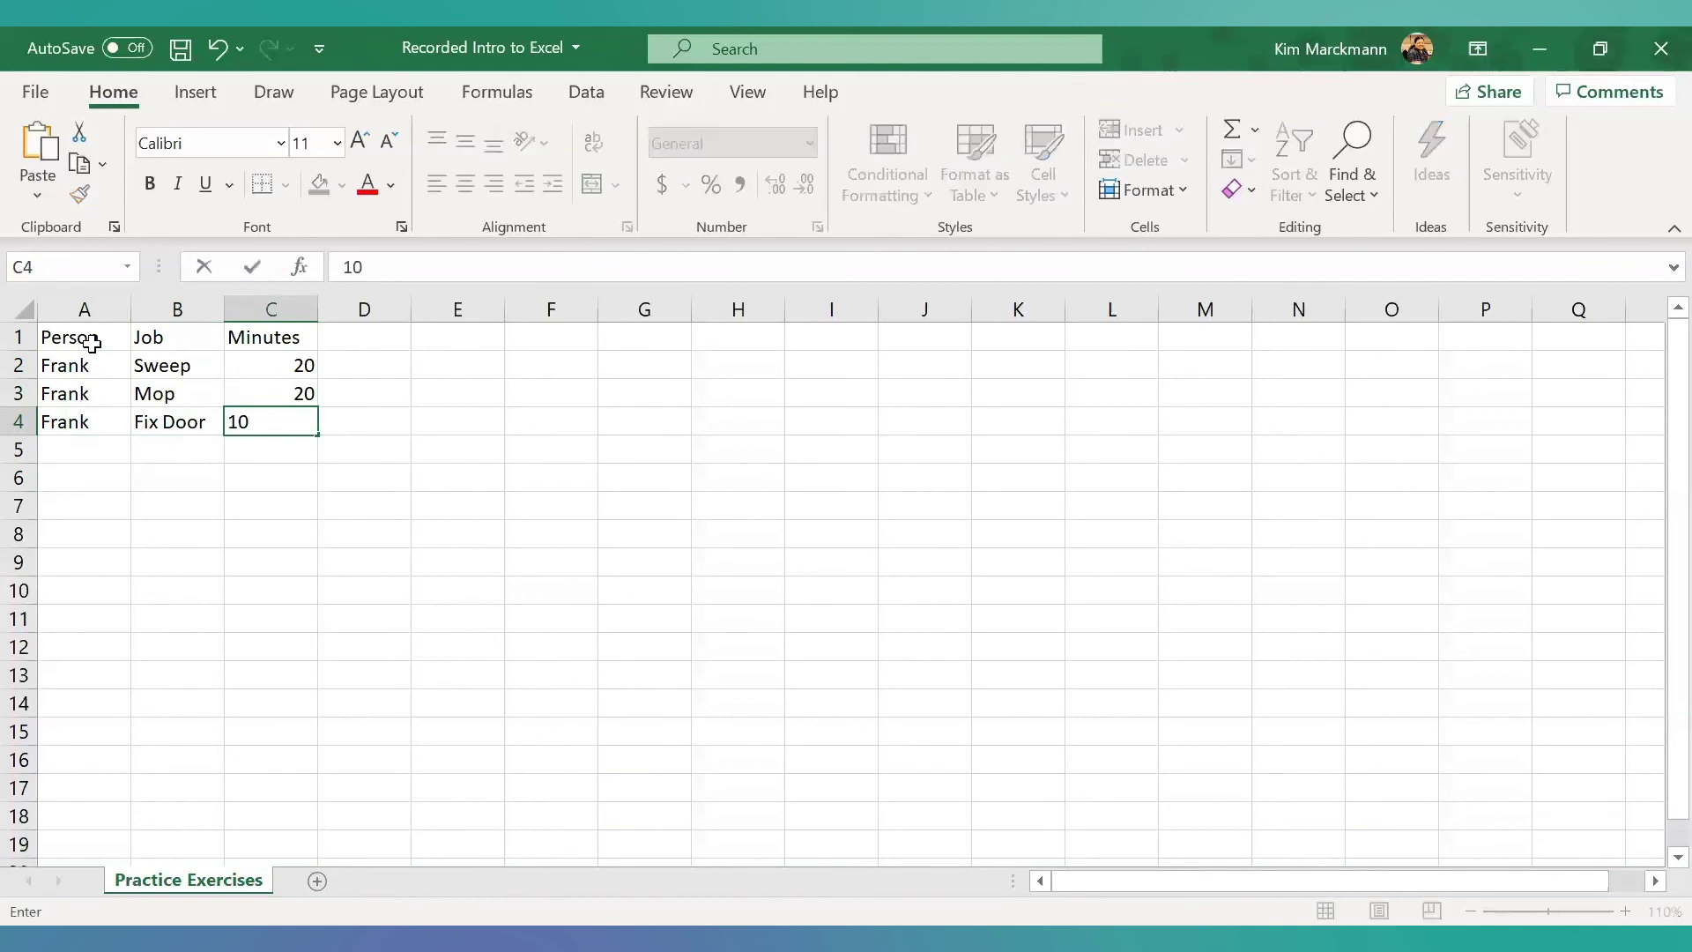
key(Return)
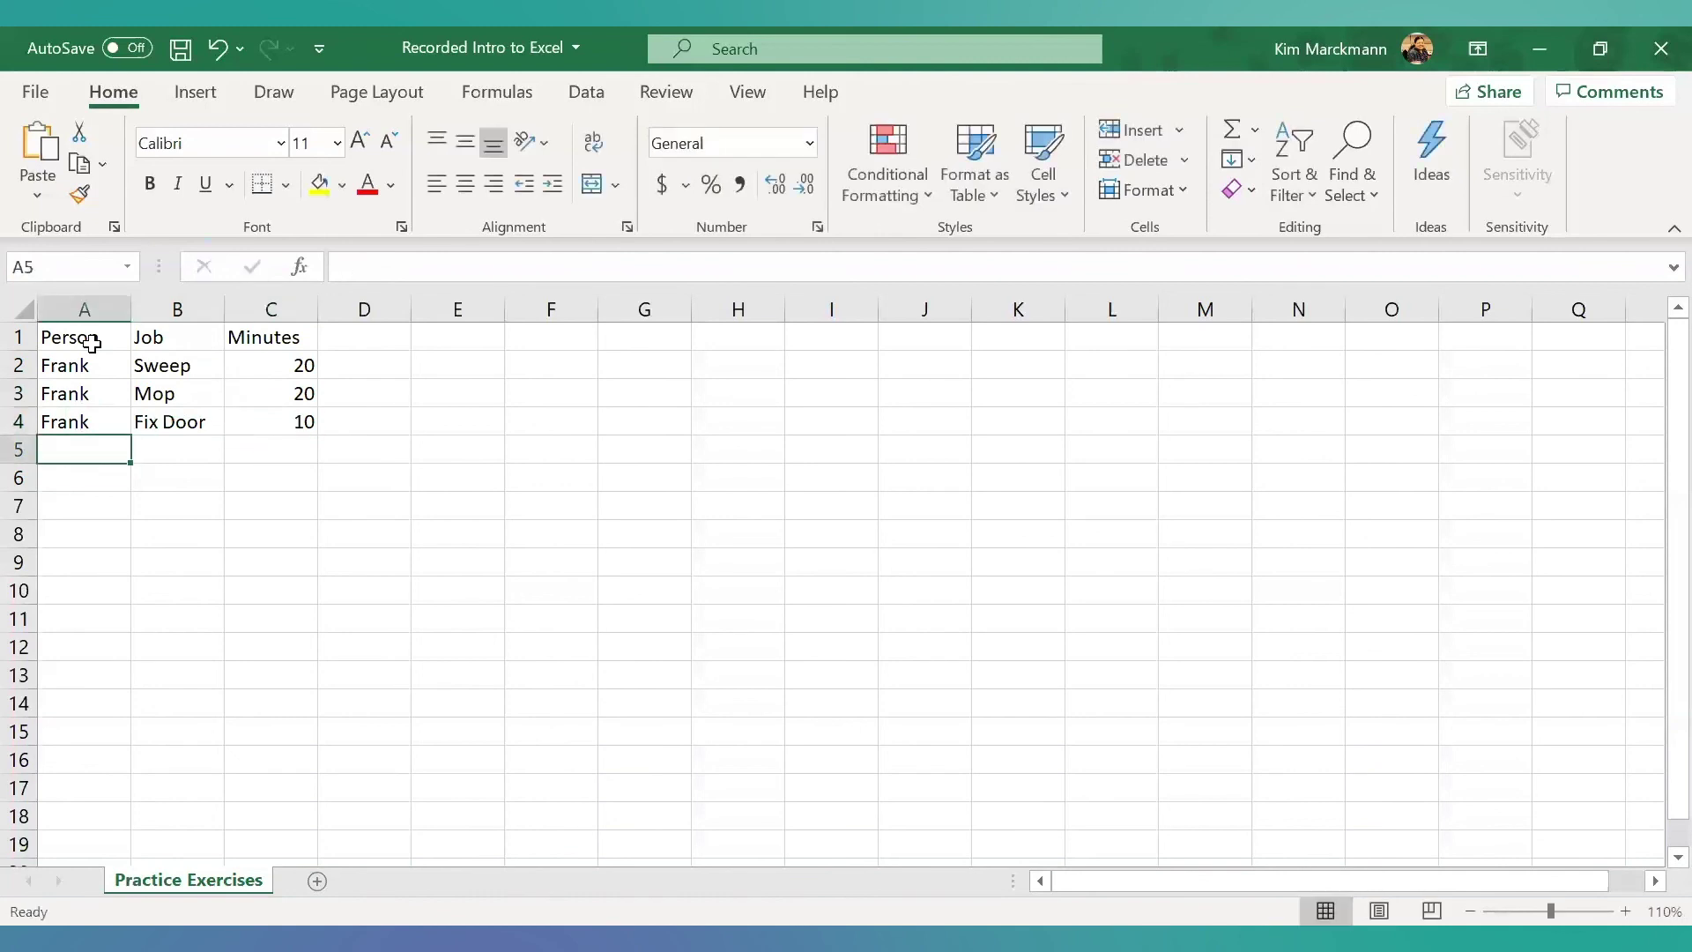
Fill row 5 with a second person's name, the job Laundry and 20 minutes.
text(Sue)
key(Tab)
text(Laundrt)
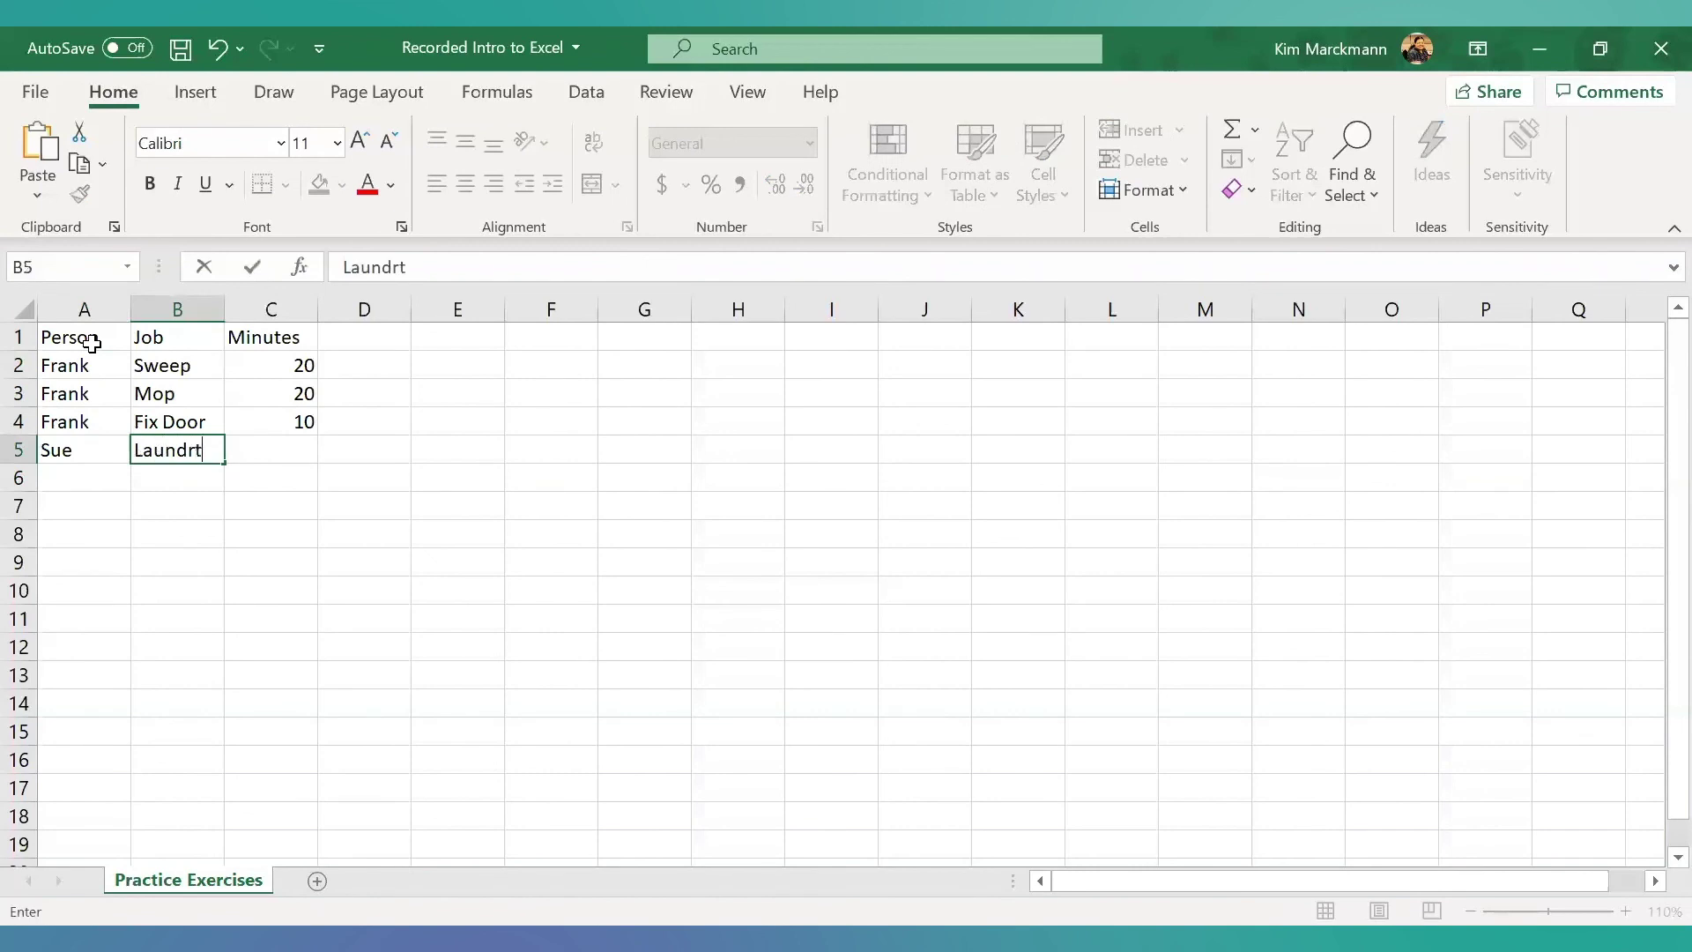
key(BackSpace)
text(y)
key(Tab)
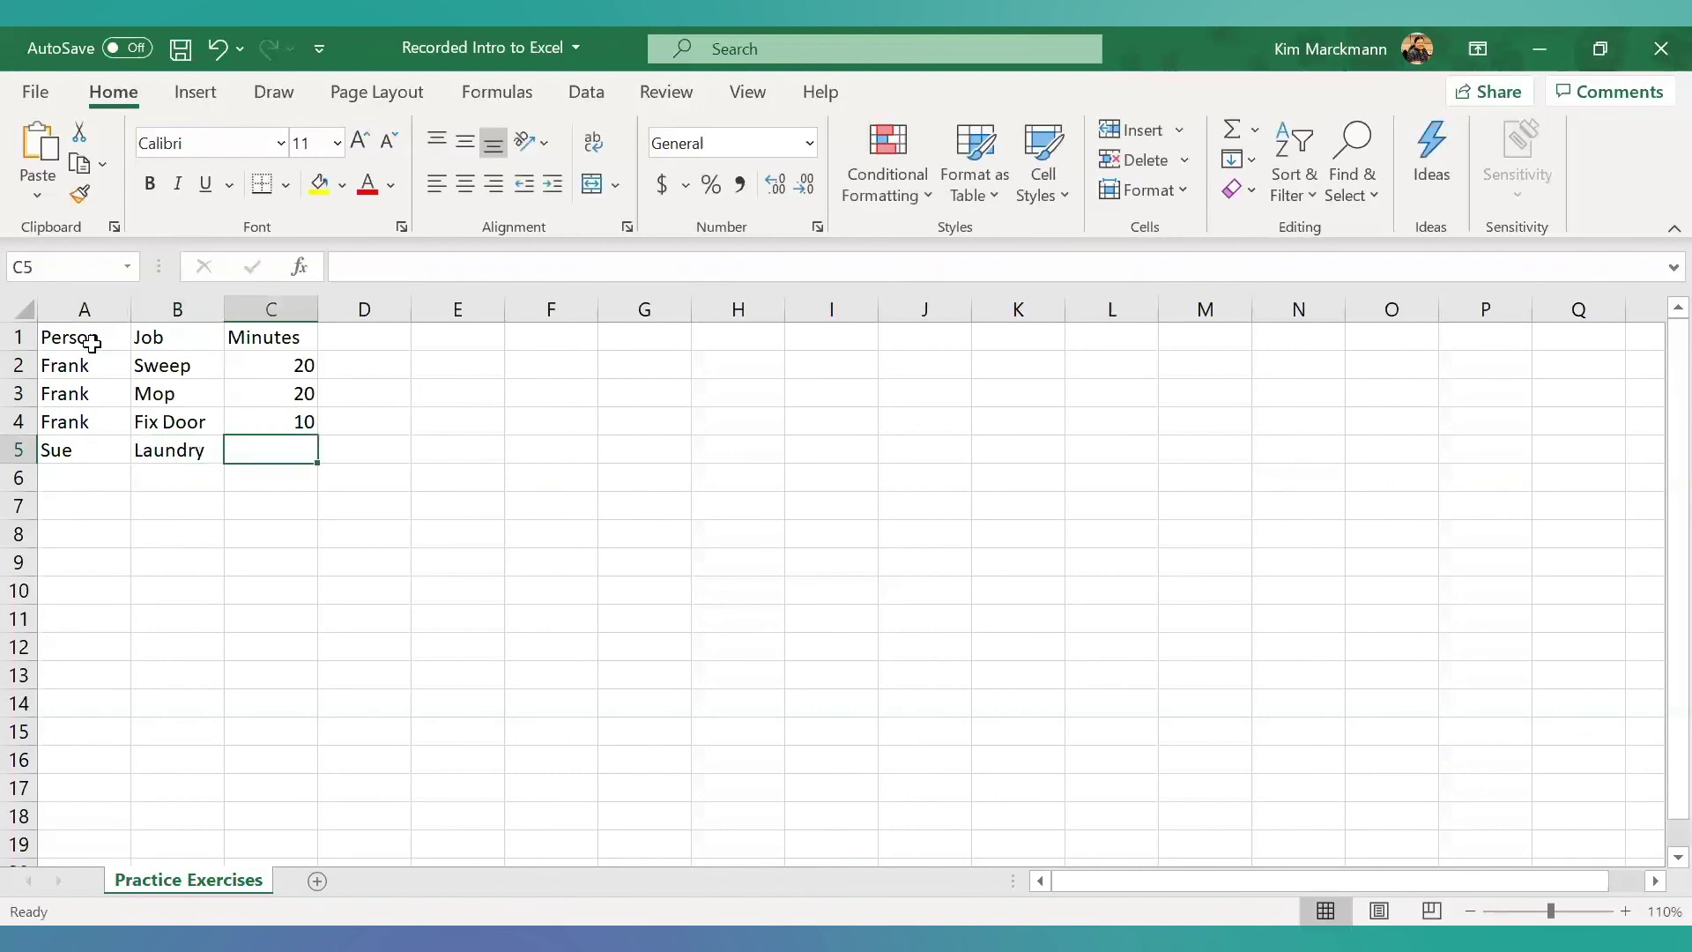
text(20)
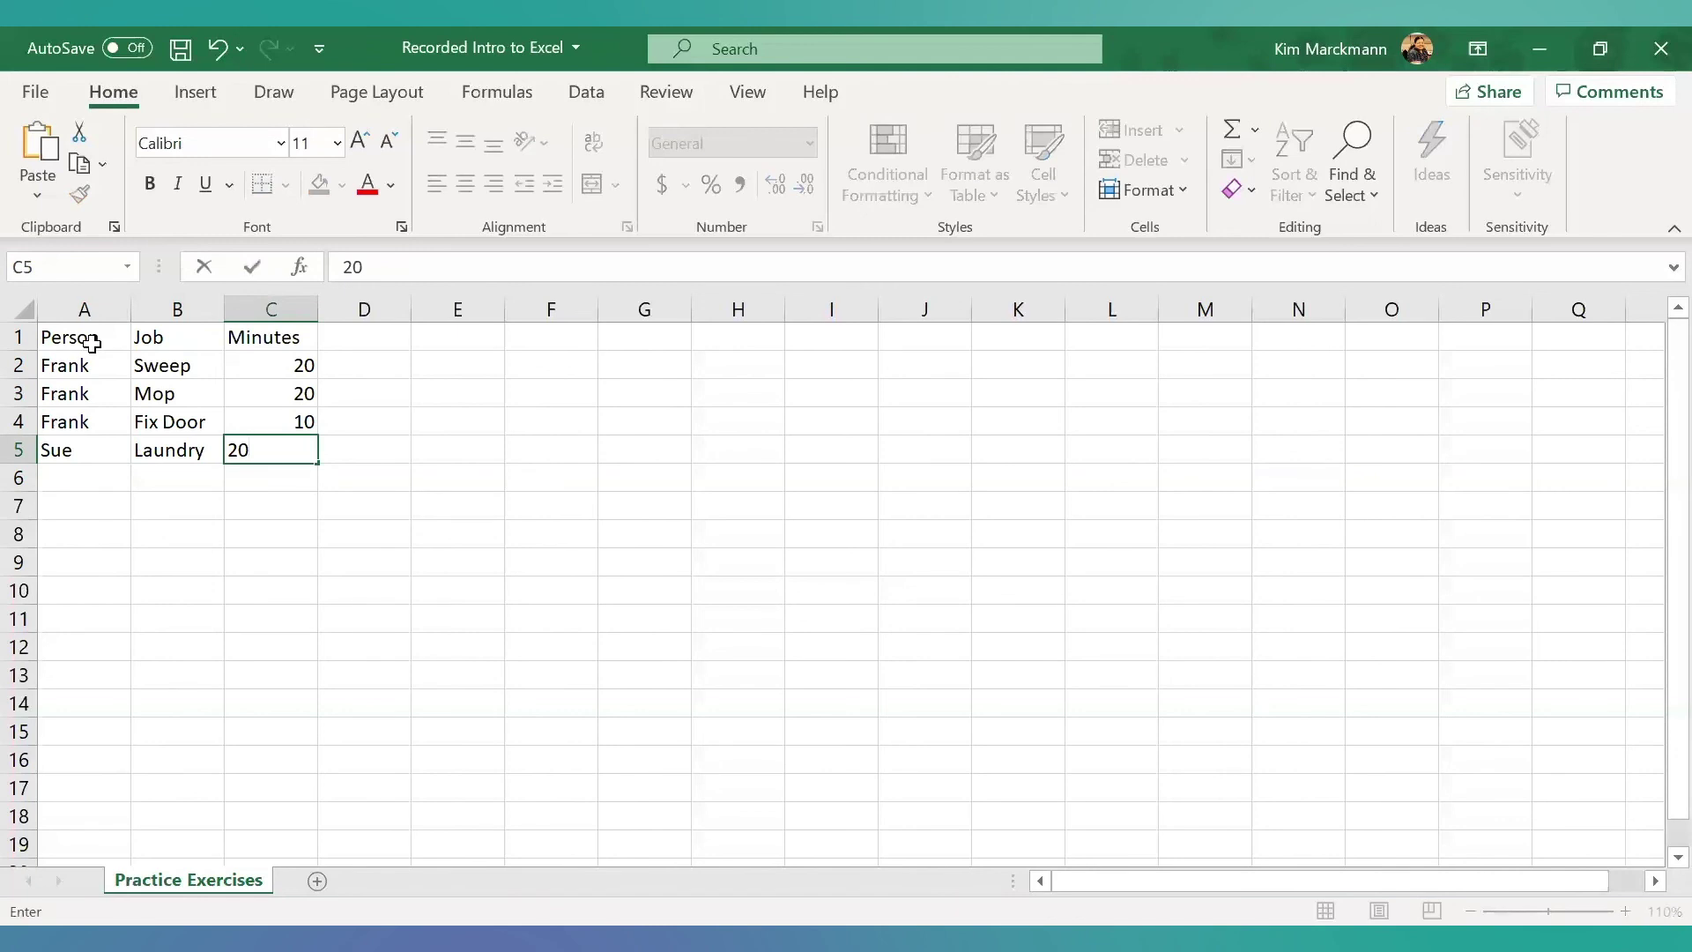
key(Return)
Fill row 6 with the second person's name, the job Walk Dog and 15 minutes.
text(Sue)
key(Tab)
text(Walk Dog)
key(Tab)
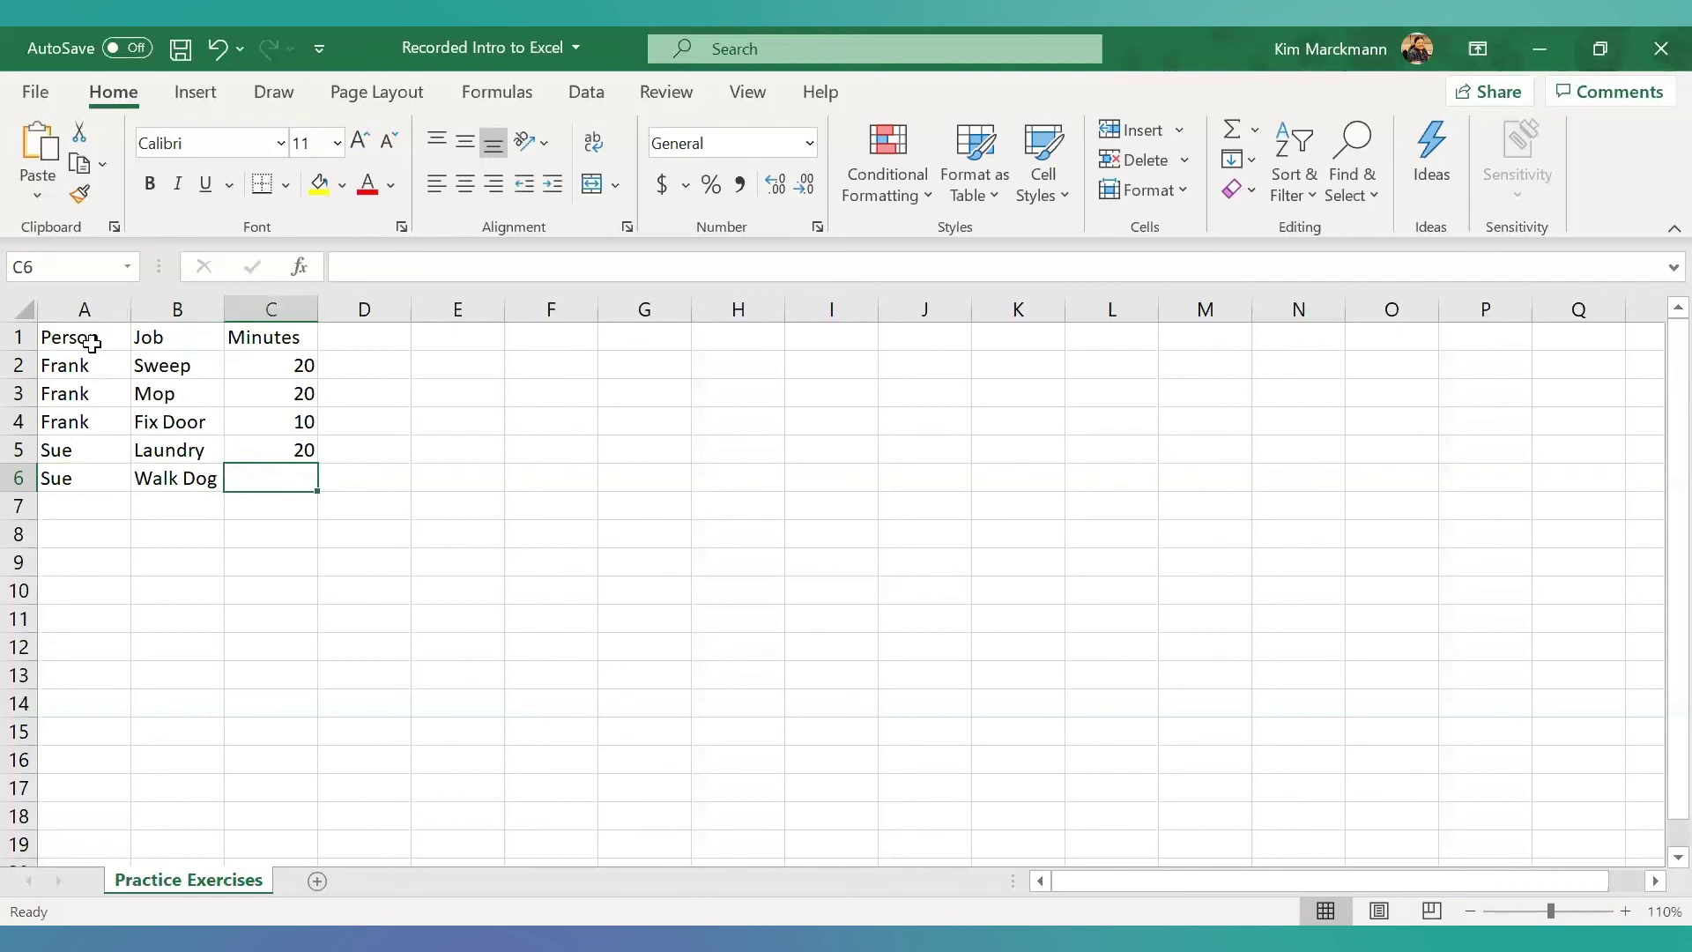
text(15)
key(Return)
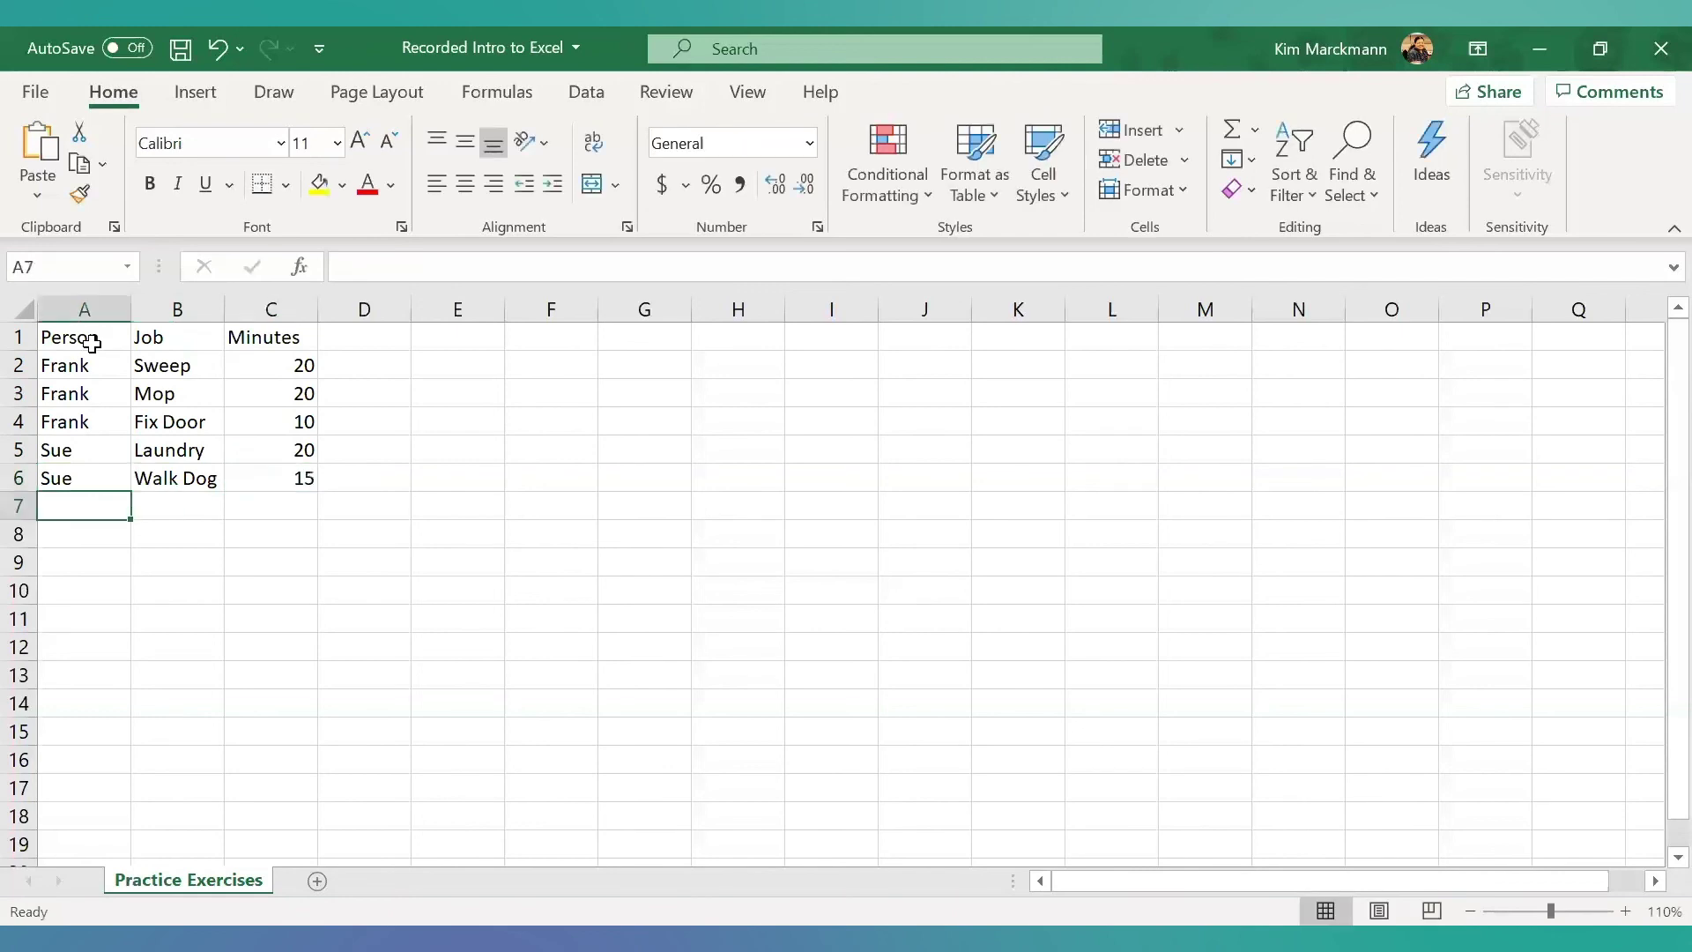
Fill row 7 with the second person's name, the job Wash Car and 20 minutes.
text(Sue)
key(Tab)
text(W)
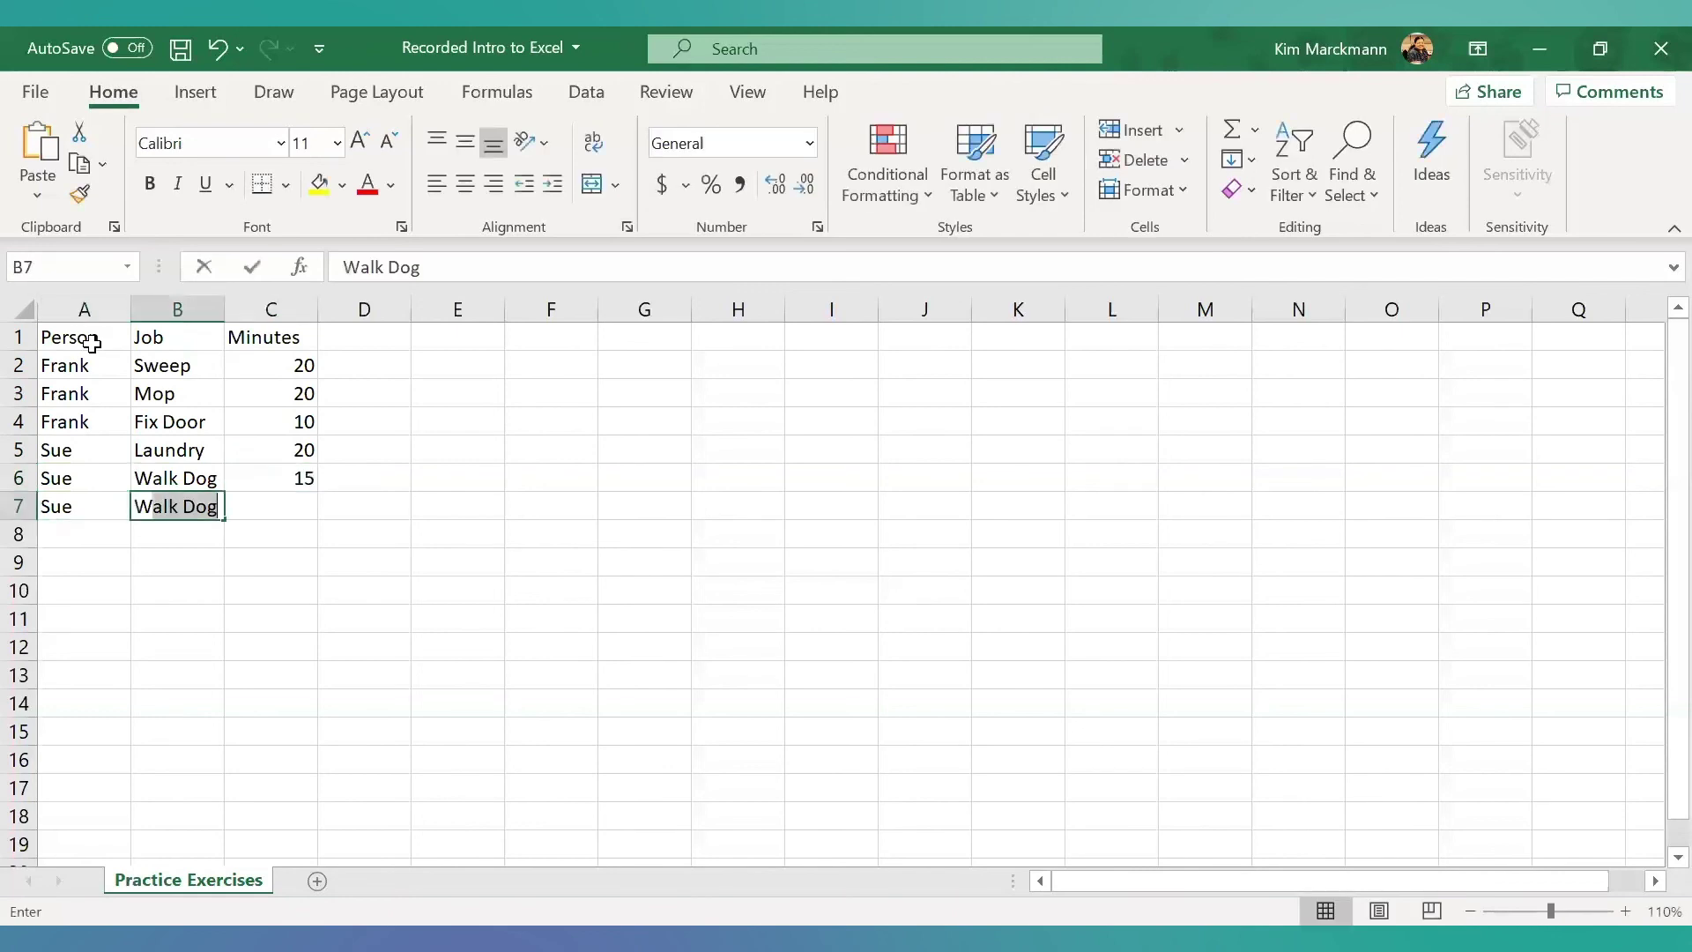
text(ash Car)
key(Tab)
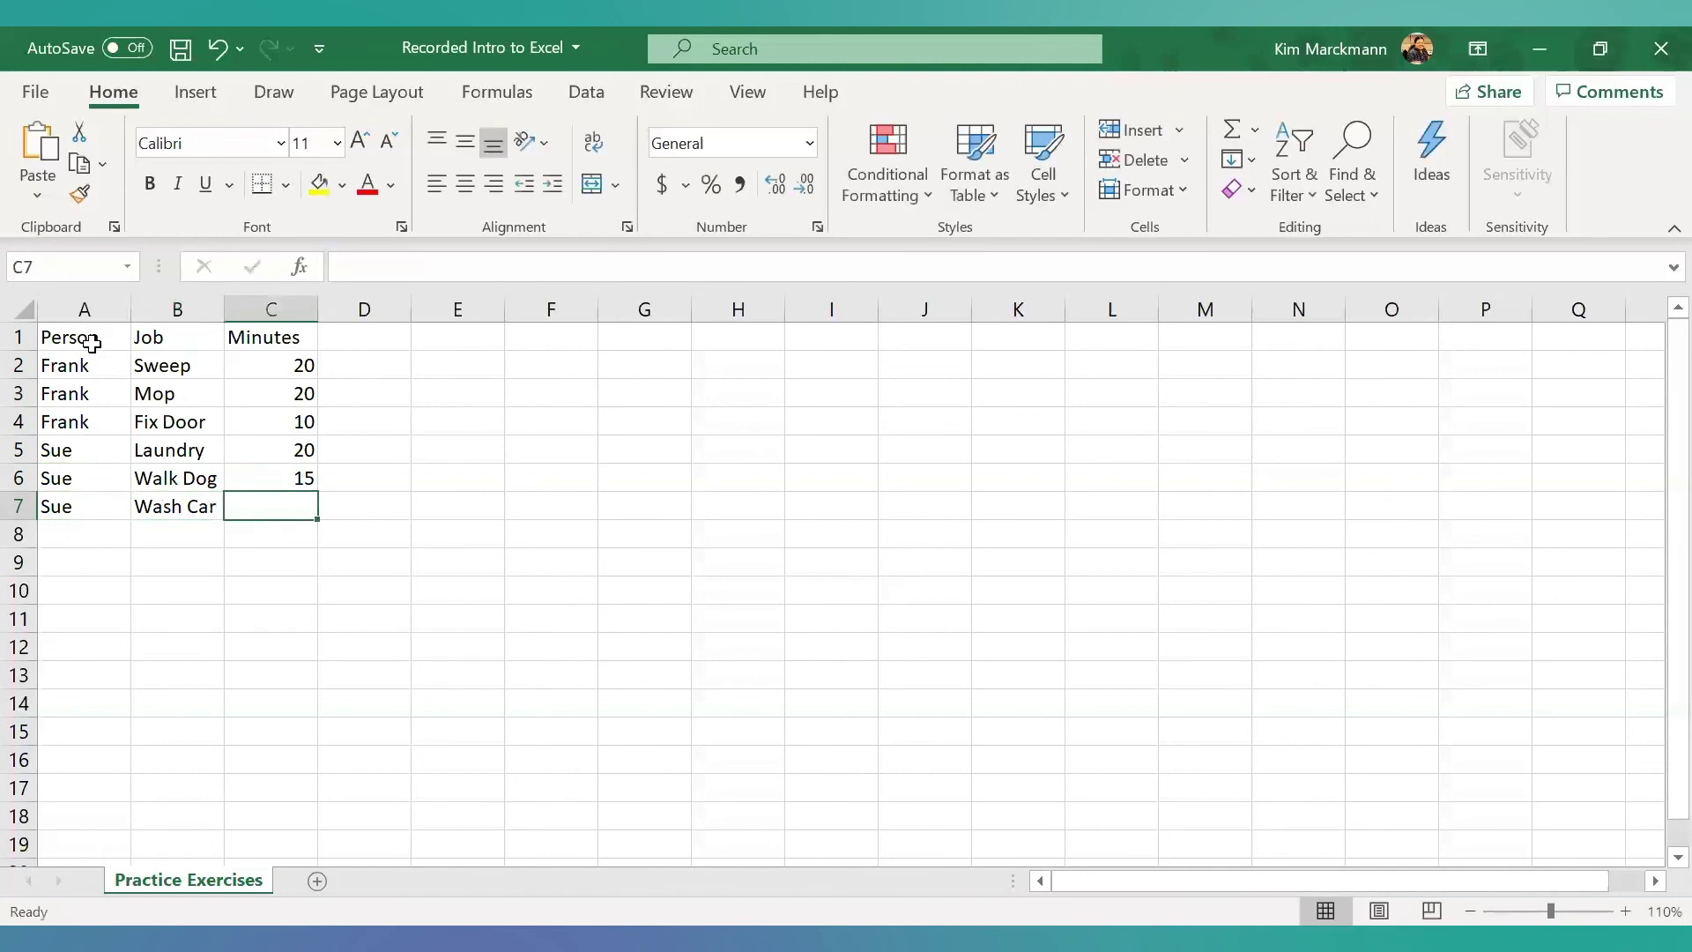
text(20)
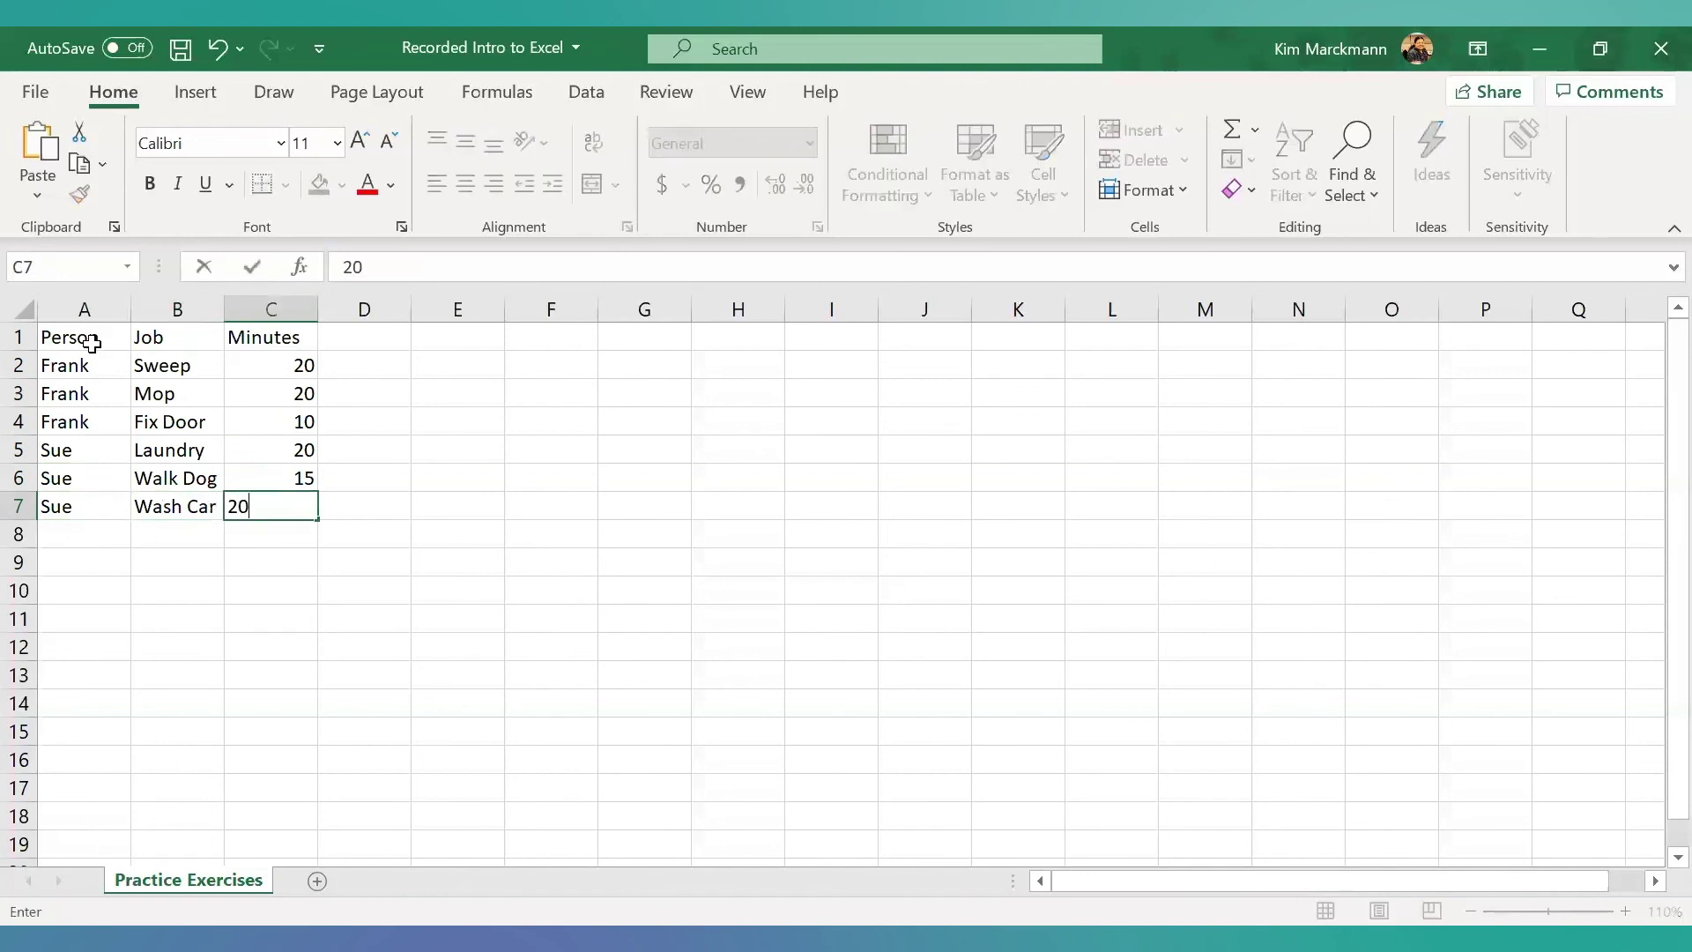
key(Return)
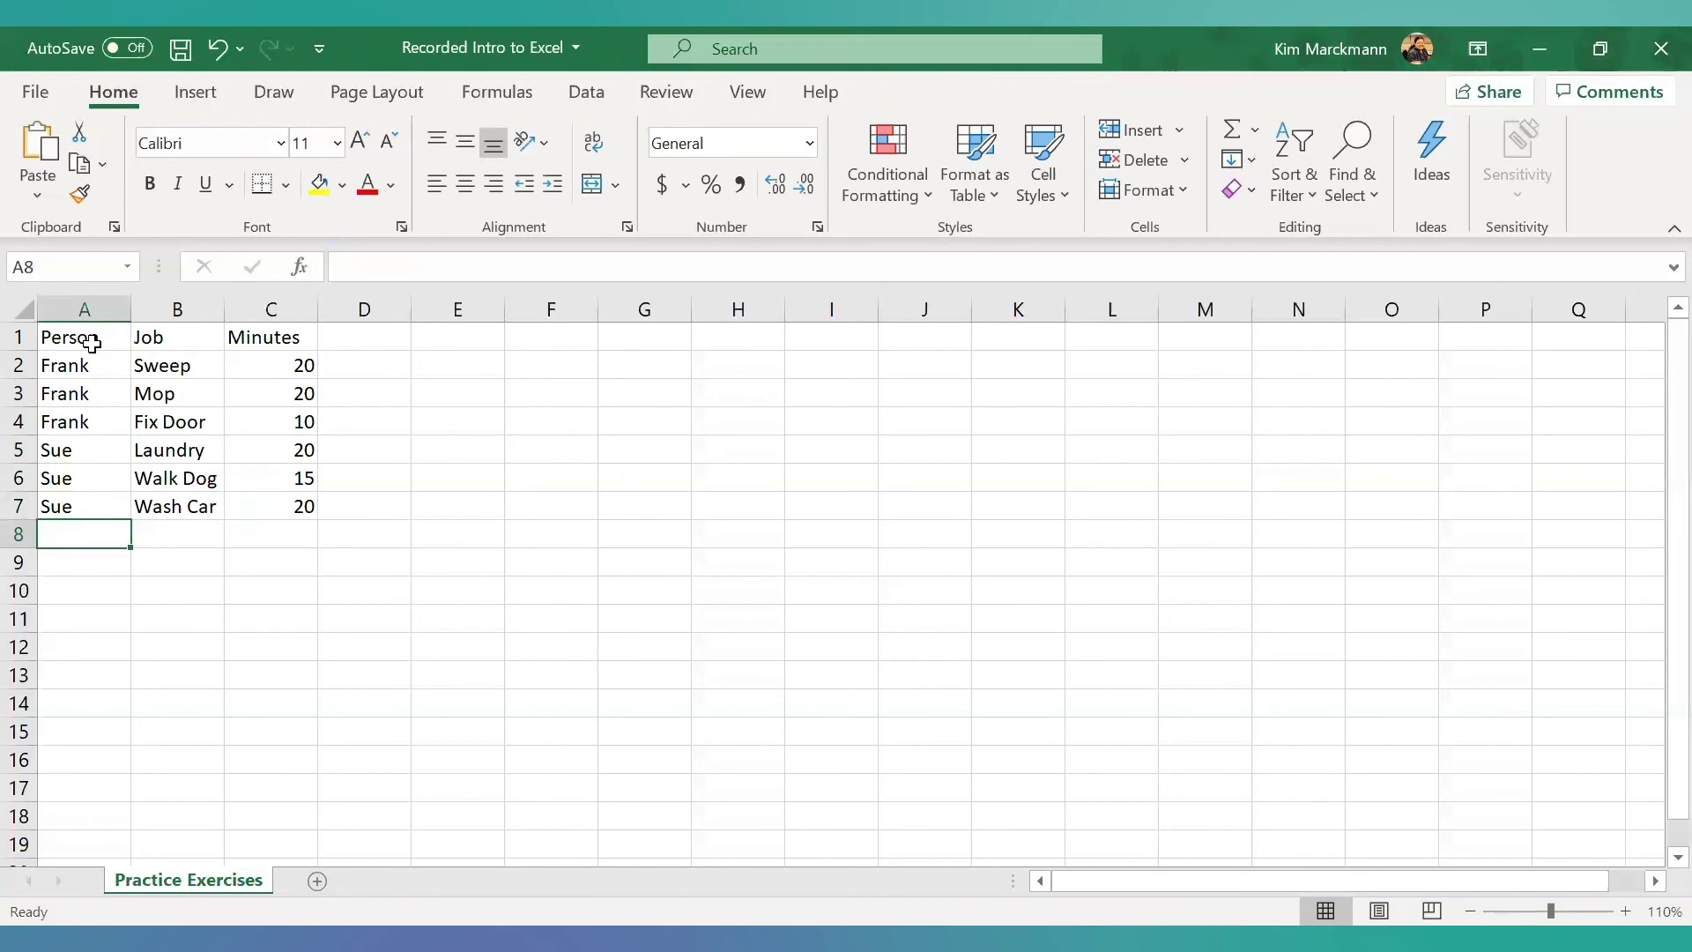